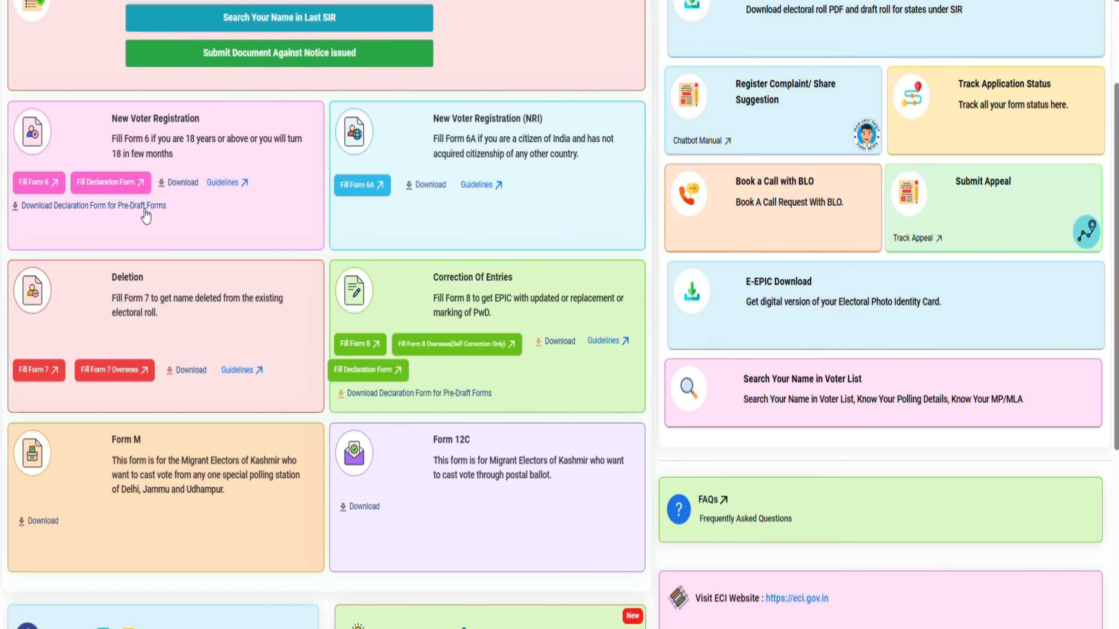
Zoom the Voters' Service Portal home page to 150%
{"action": "key", "text": "ctrl+plus"}
{"action": "key", "text": "ctrl+plus"}
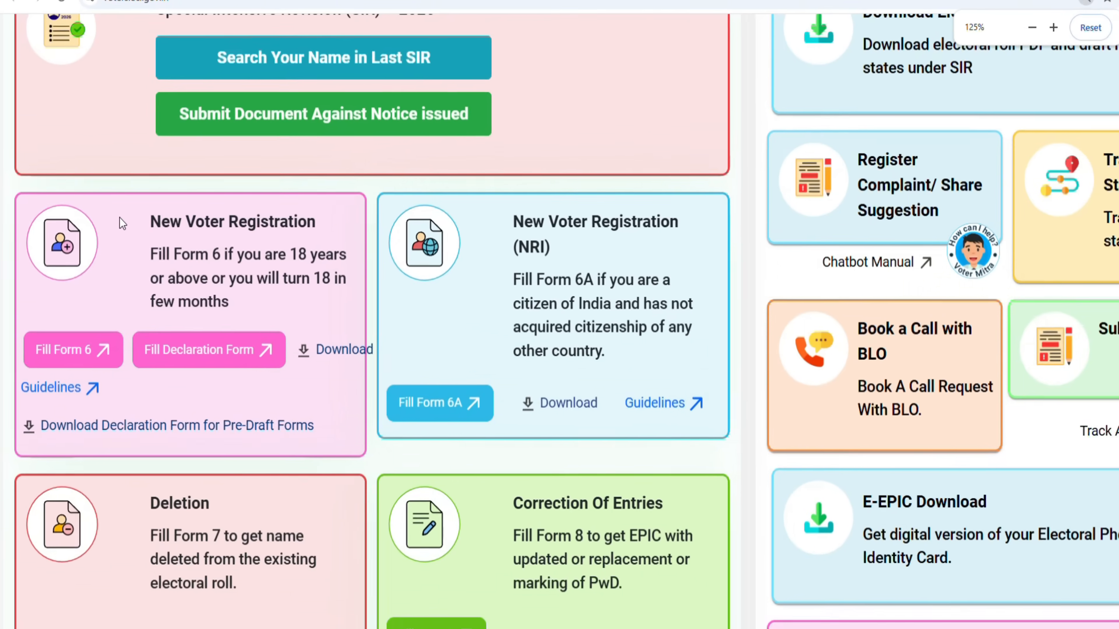
{"action": "key", "text": "ctrl+minus"}
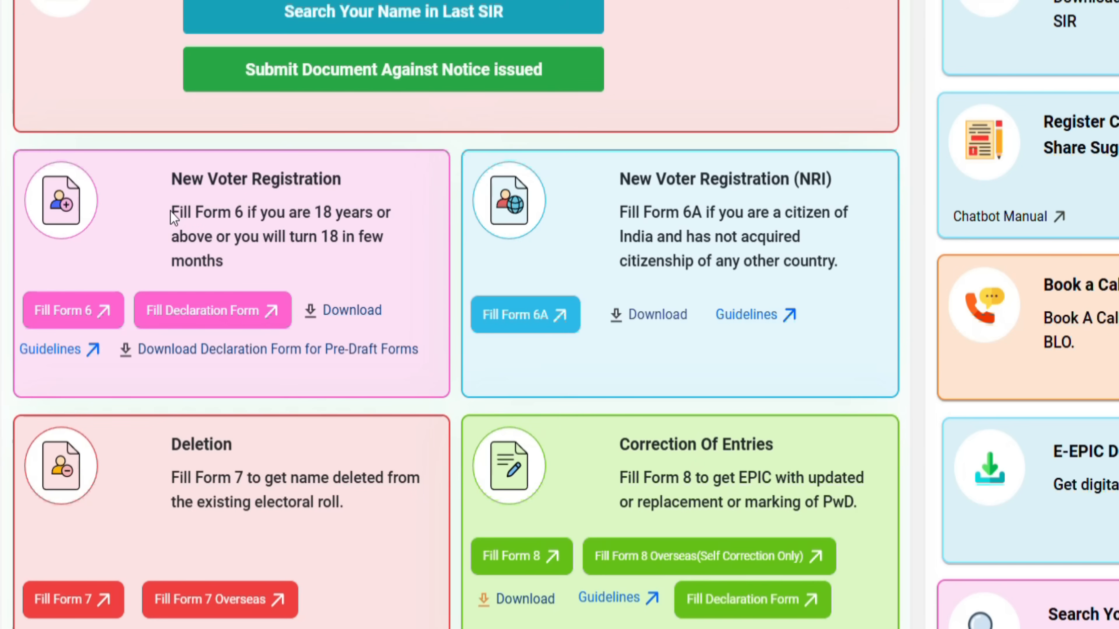
{"action": "left_click_drag", "start_coordinate": [354, 207], "coordinate": [400, 234]}
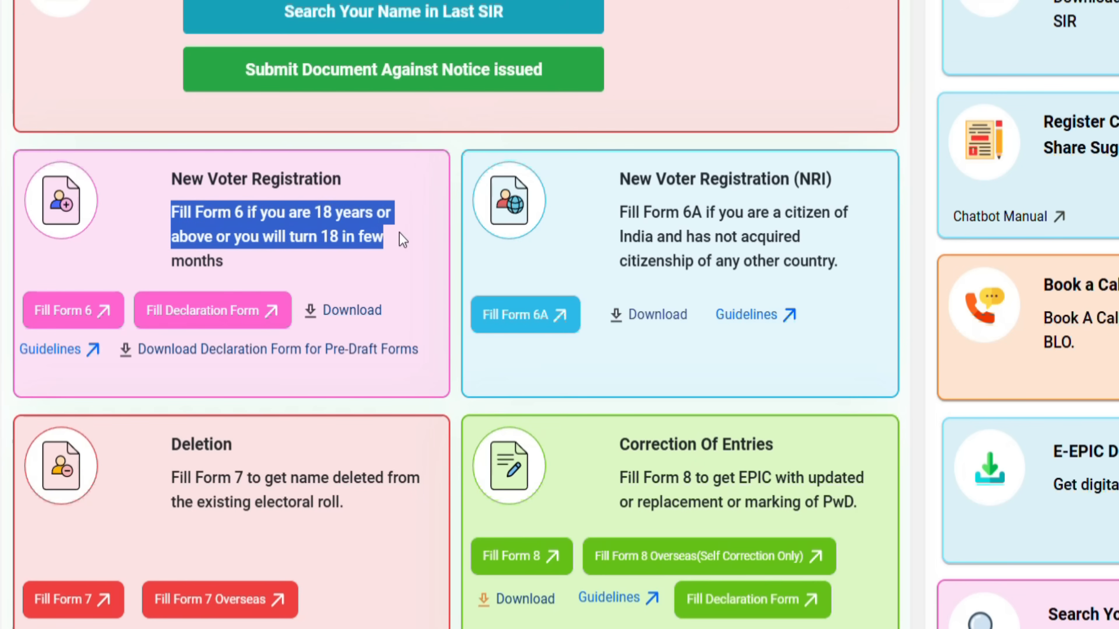
{"action": "left_click", "coordinate": [293, 262]}
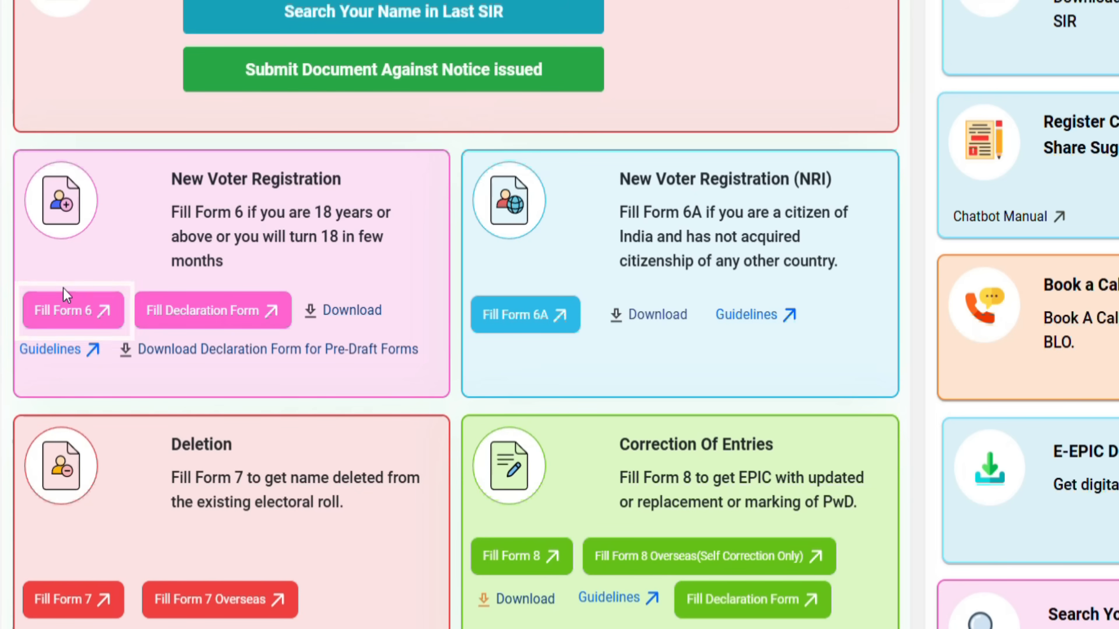
{"action": "left_click", "coordinate": [66, 304]}
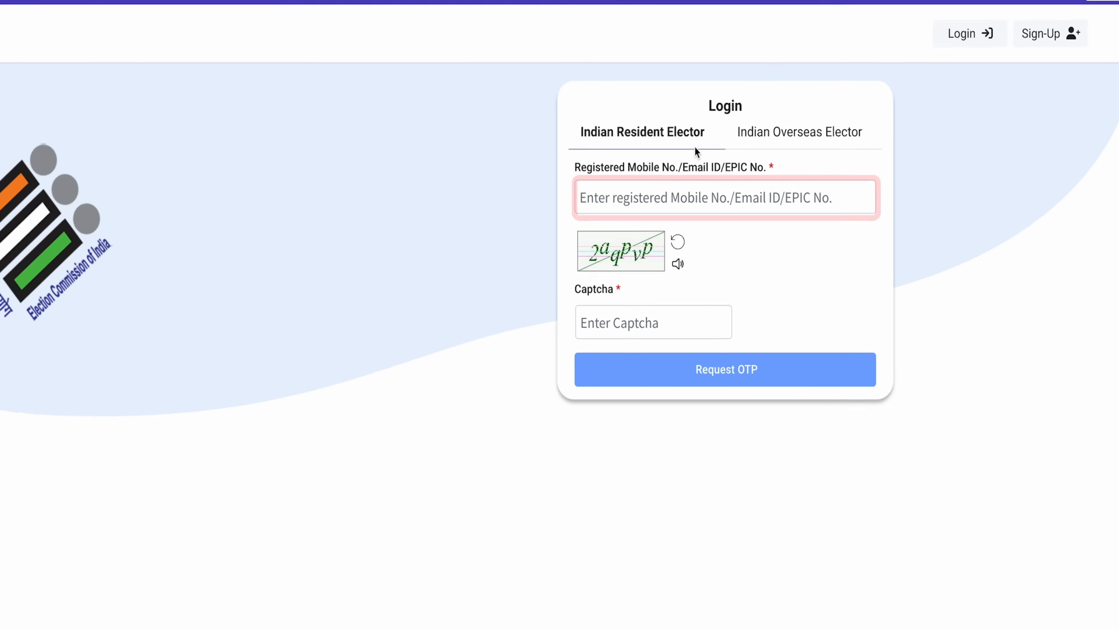
Sign up with the registered mobile number and captcha 'wzyx2b' to request an OTP
{"action": "left_click", "coordinate": [686, 192]}
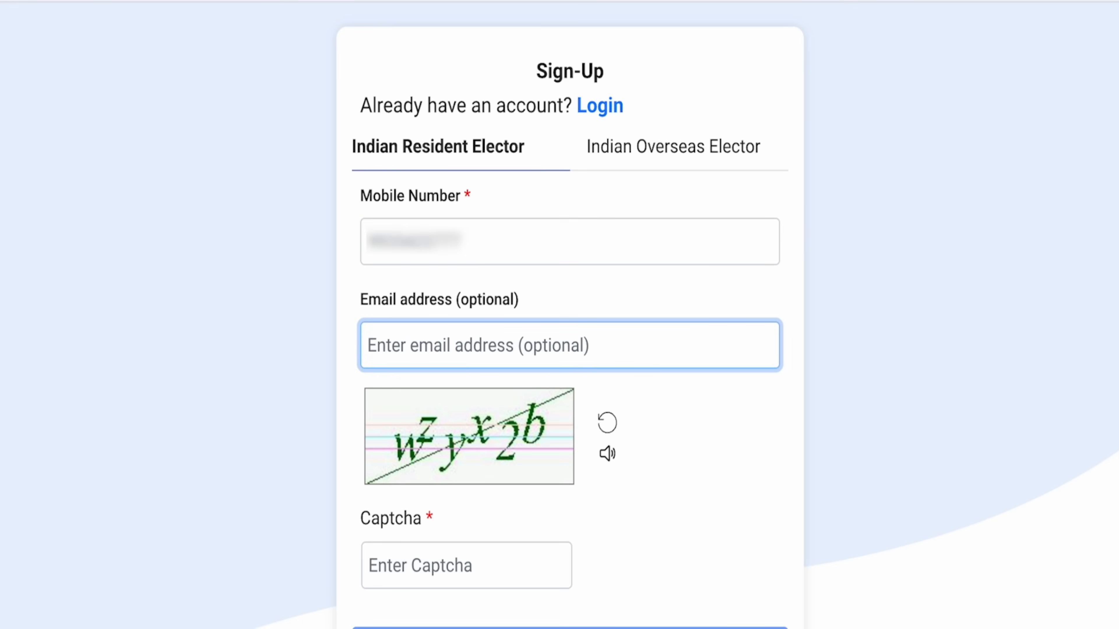
{"action": "left_click", "coordinate": [456, 560]}
{"action": "type", "text": "wzyx2b"}
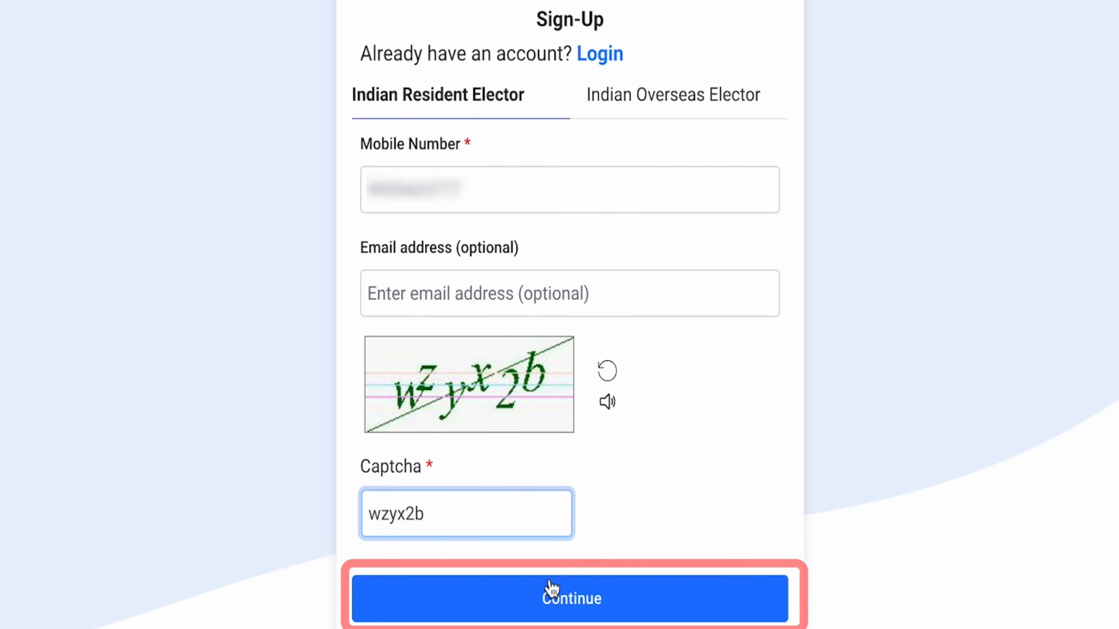
{"action": "left_click", "coordinate": [552, 591]}
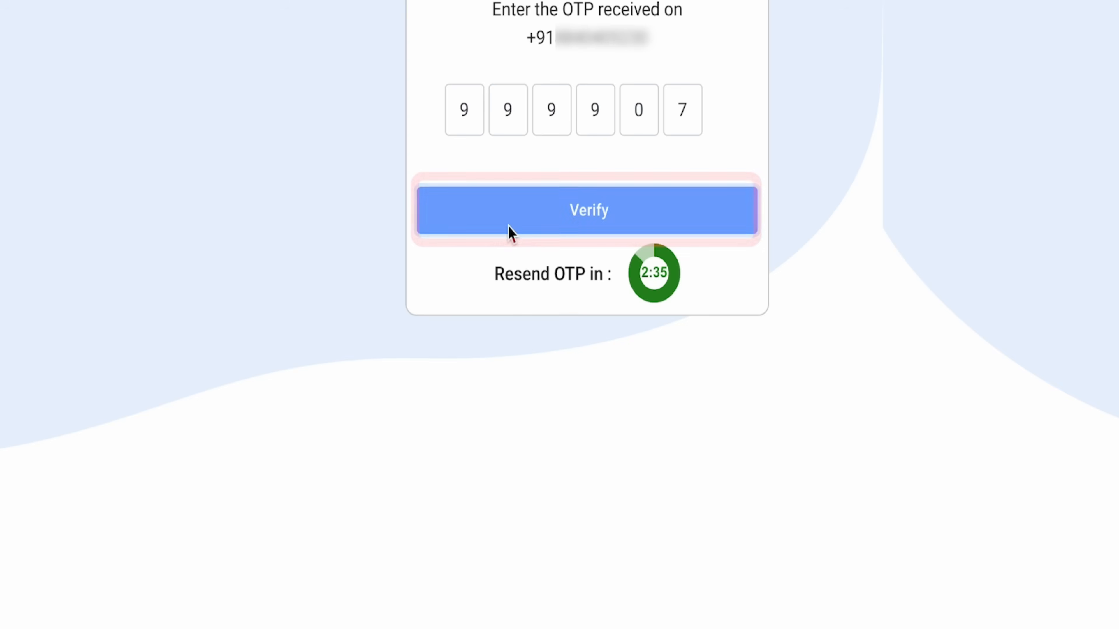
Verify the OTP, log in, and open the Form 6 new voter application
{"action": "left_click", "coordinate": [509, 230]}
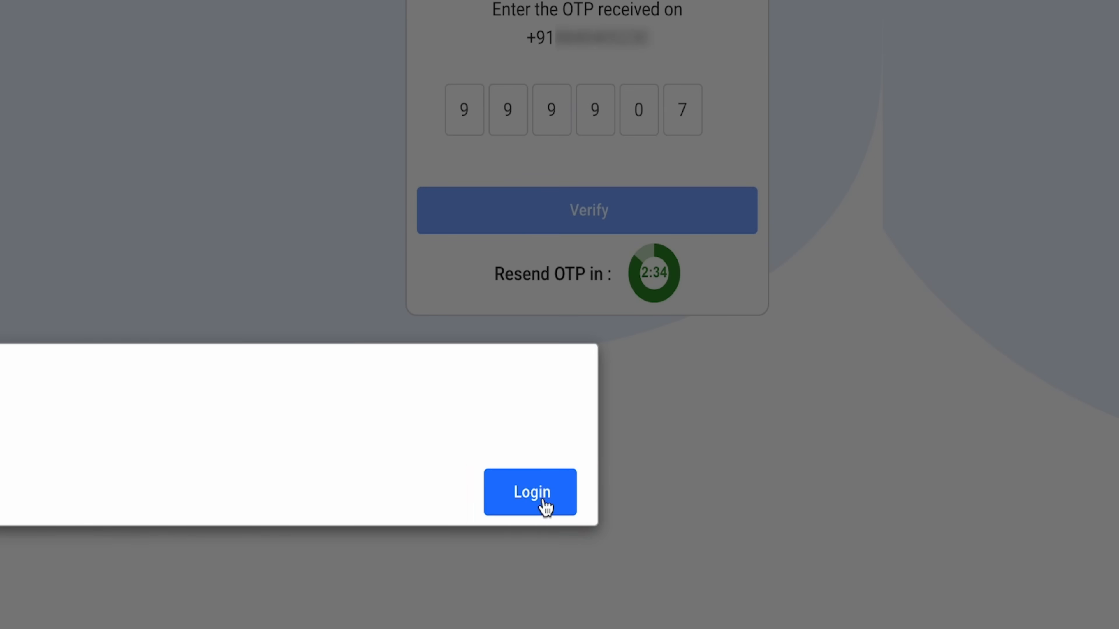
{"action": "left_click", "coordinate": [532, 492]}
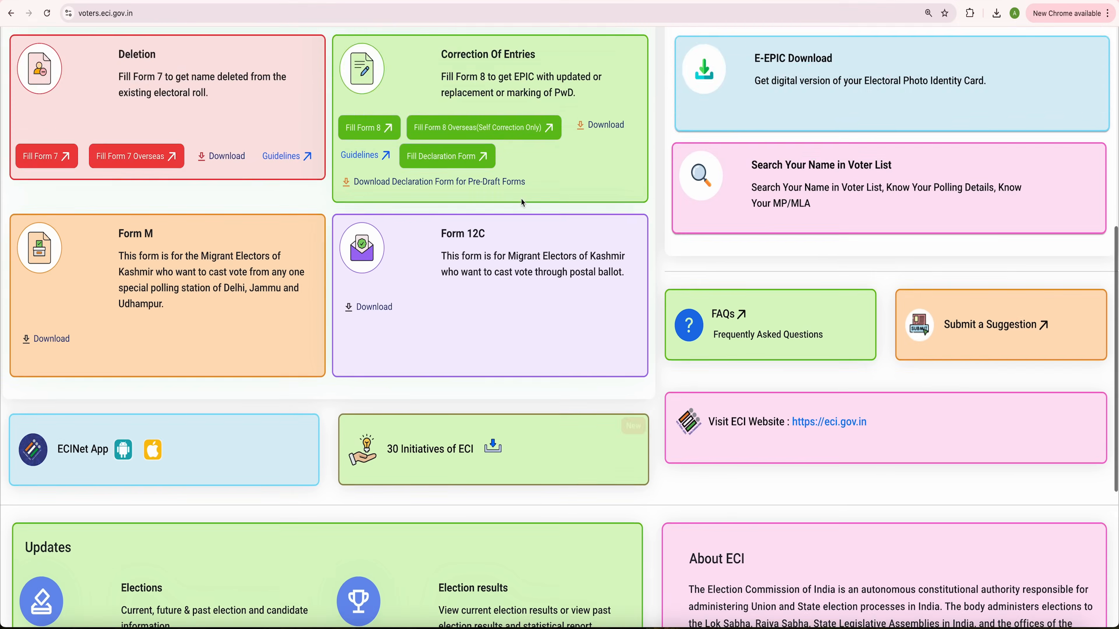
{"action": "scroll", "coordinate": [521, 198], "scroll_direction": "down", "scroll_amount": 7}
{"action": "scroll", "coordinate": [521, 199], "scroll_direction": "up", "scroll_amount": 5}
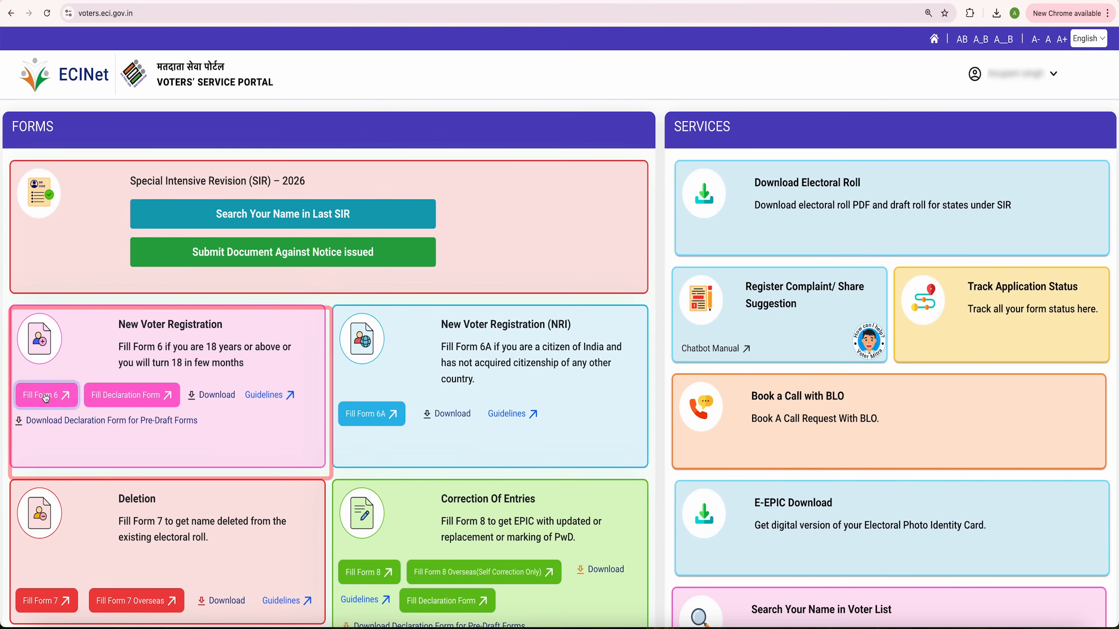
{"action": "left_click", "coordinate": [44, 393]}
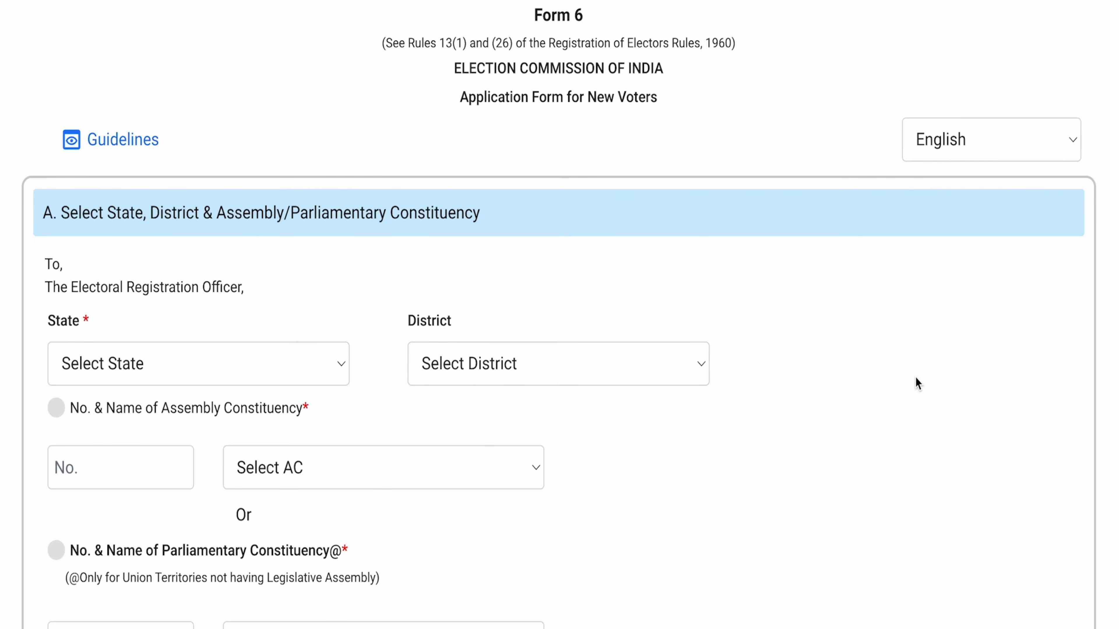
Set the State to Uttar Pradesh and the District to Lucknow
{"action": "left_click", "coordinate": [220, 365]}
{"action": "scroll", "coordinate": [227, 471], "scroll_direction": "down", "scroll_amount": 10}
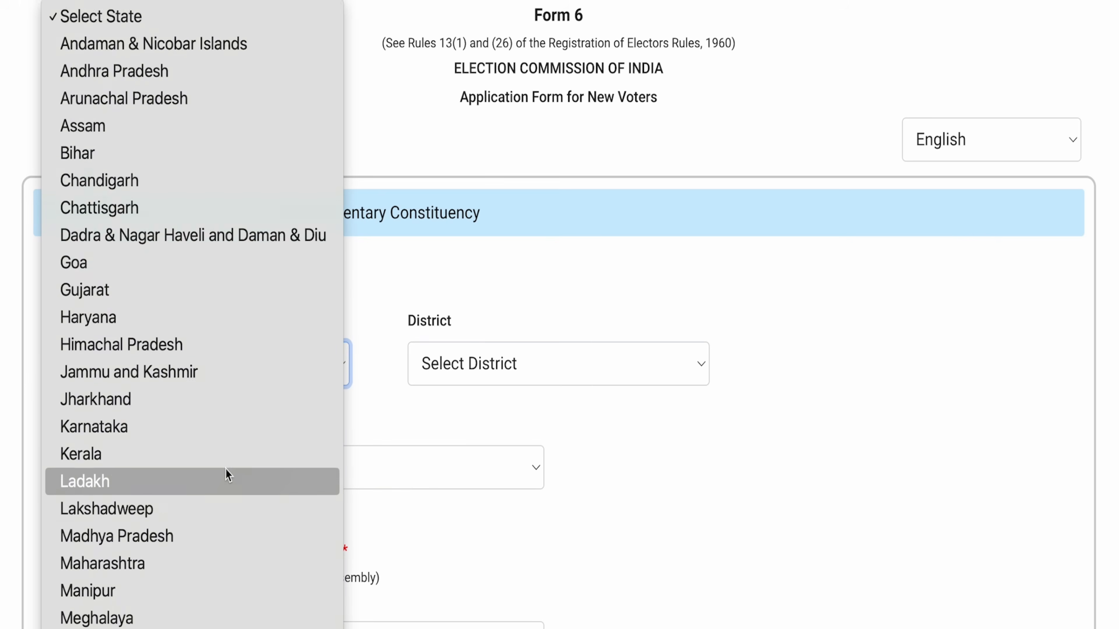
{"action": "left_click", "coordinate": [192, 628]}
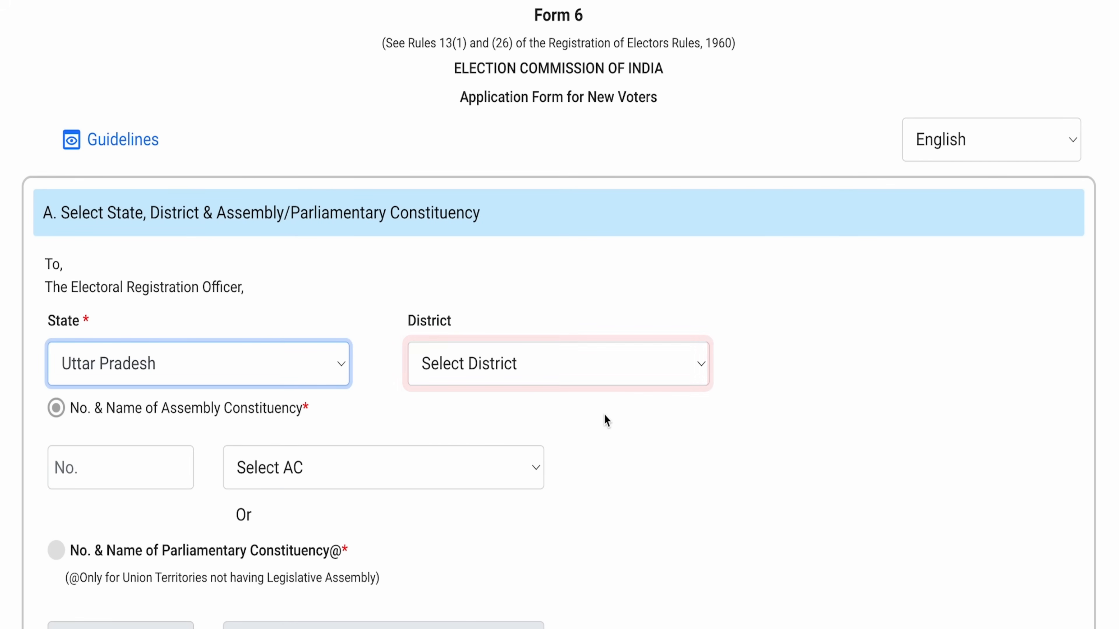
{"action": "left_click", "coordinate": [532, 362]}
{"action": "type", "text": "lucknow"}
{"action": "key", "text": "Return"}
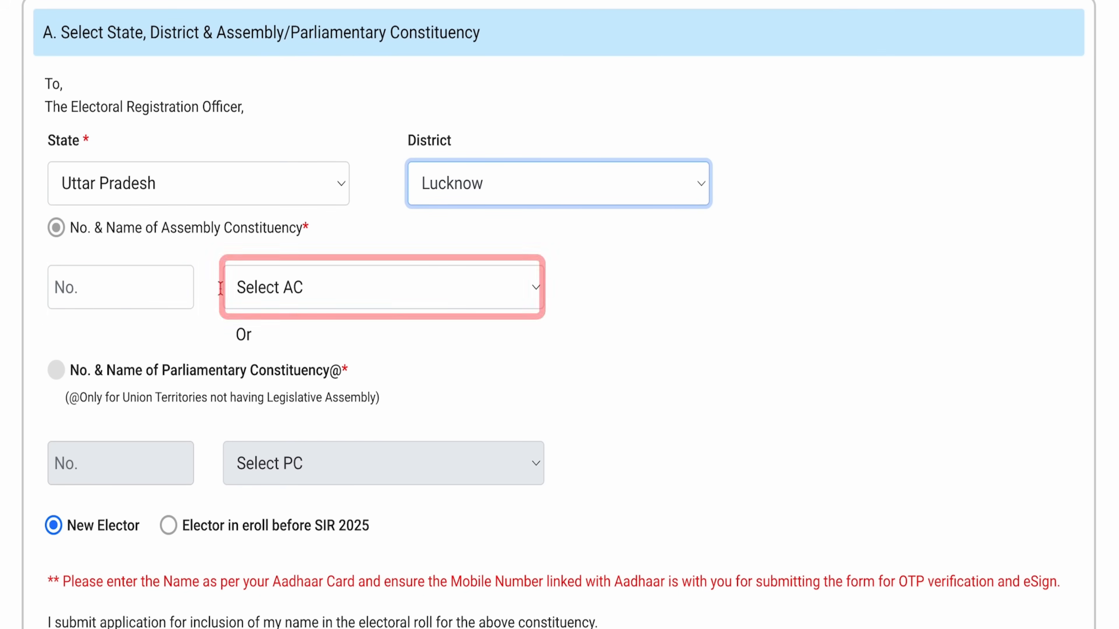
Pick Lucknow's first assembly constituency, mark the applicant as New Elector, and continue
{"action": "left_click", "coordinate": [354, 294]}
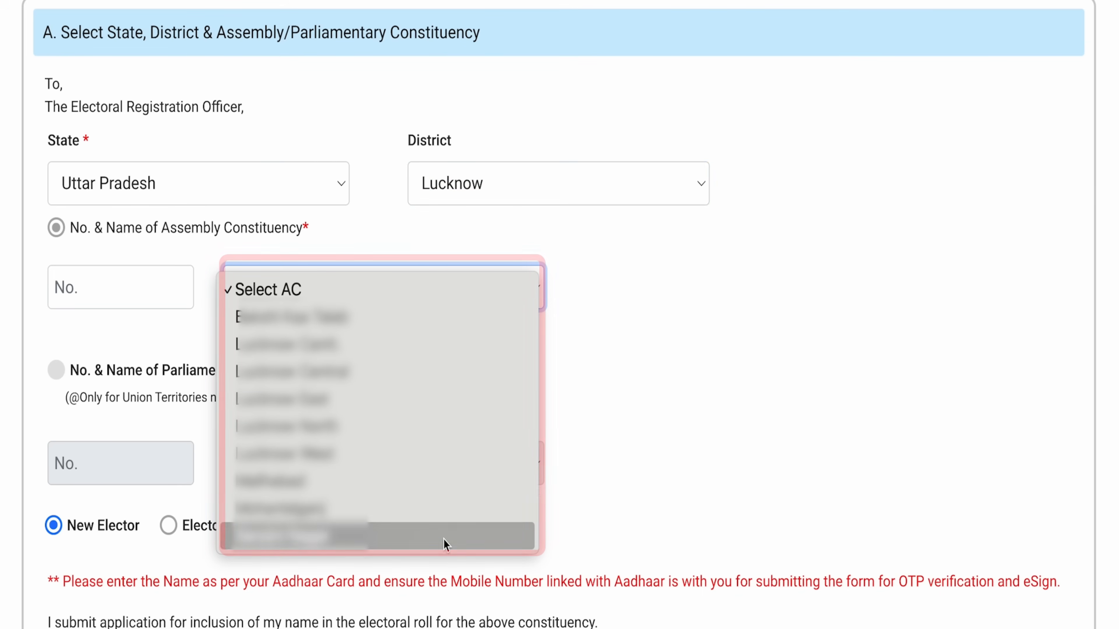
{"action": "left_click", "coordinate": [446, 327]}
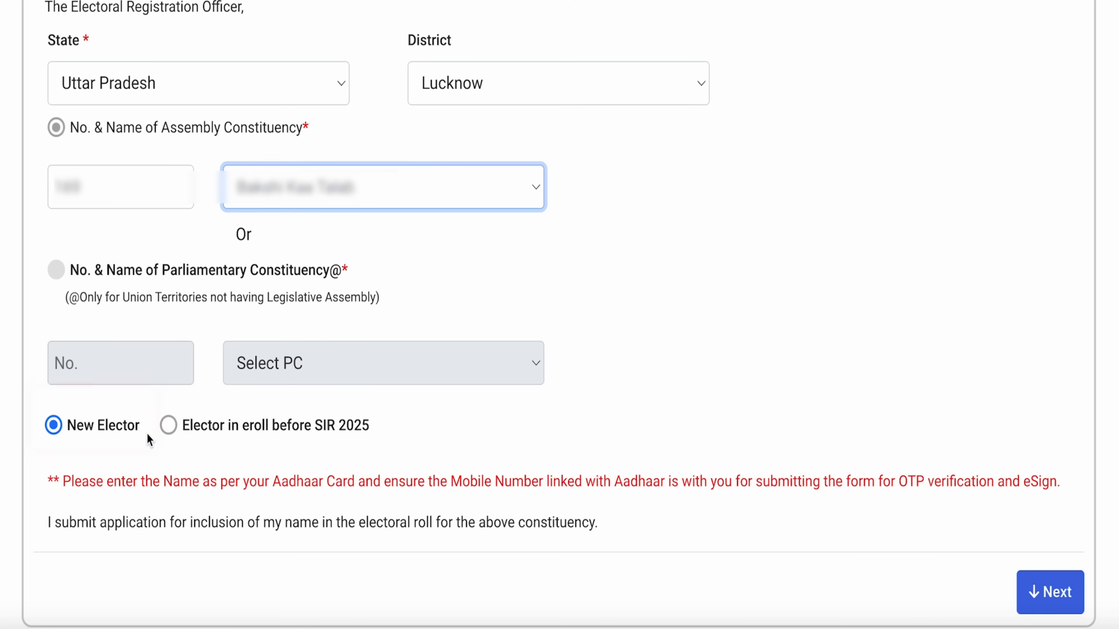
{"action": "scroll", "coordinate": [147, 433], "scroll_direction": "down", "scroll_amount": 3}
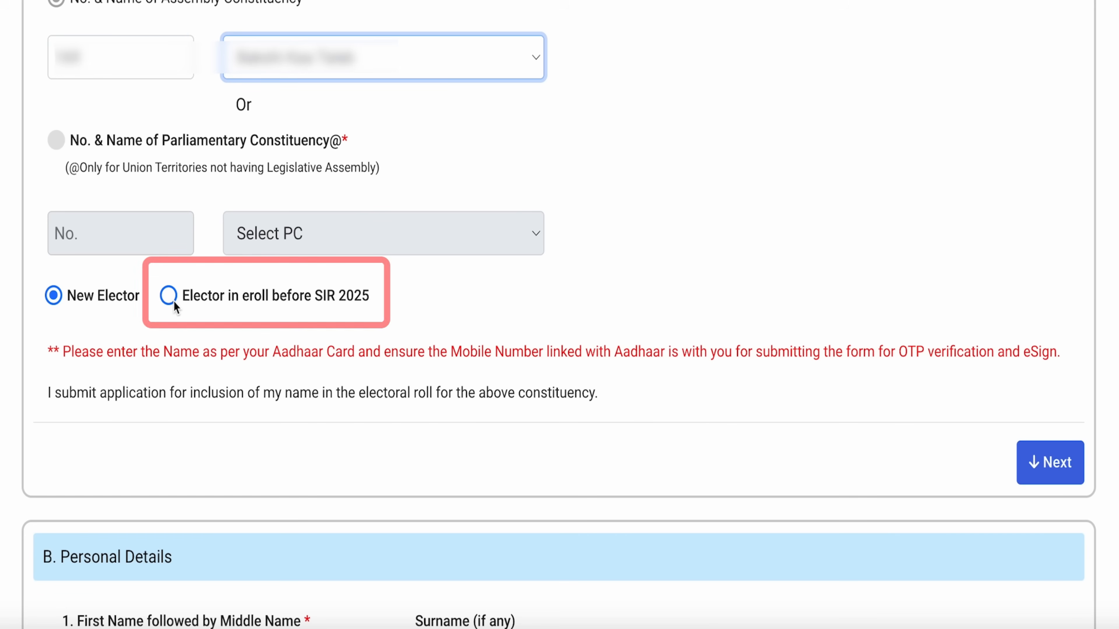
{"action": "left_click", "coordinate": [173, 301]}
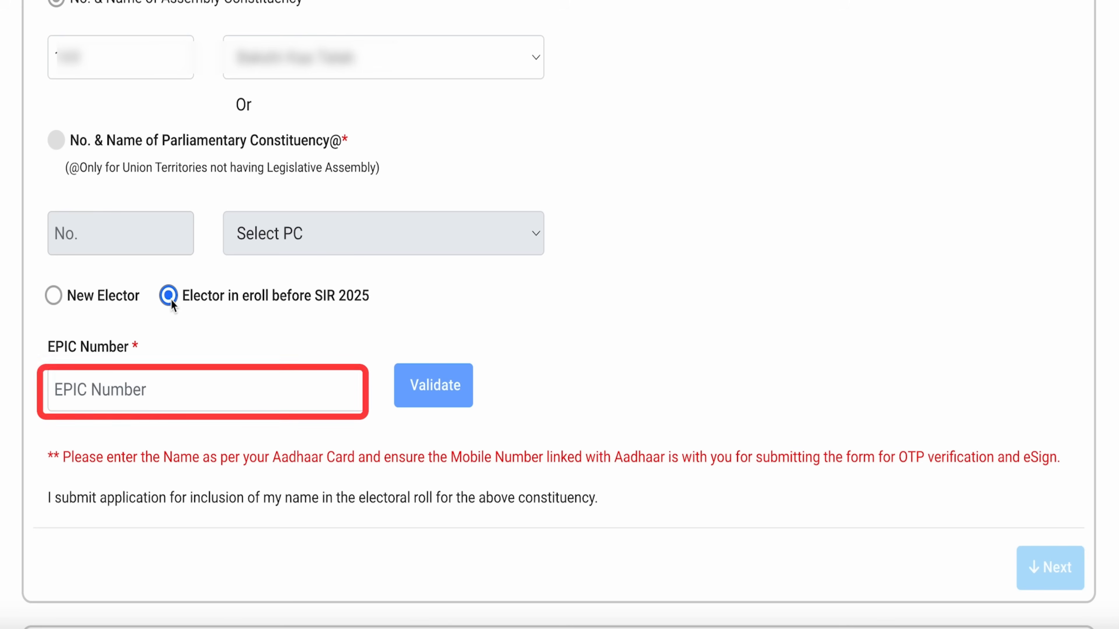
{"action": "left_click", "coordinate": [56, 295]}
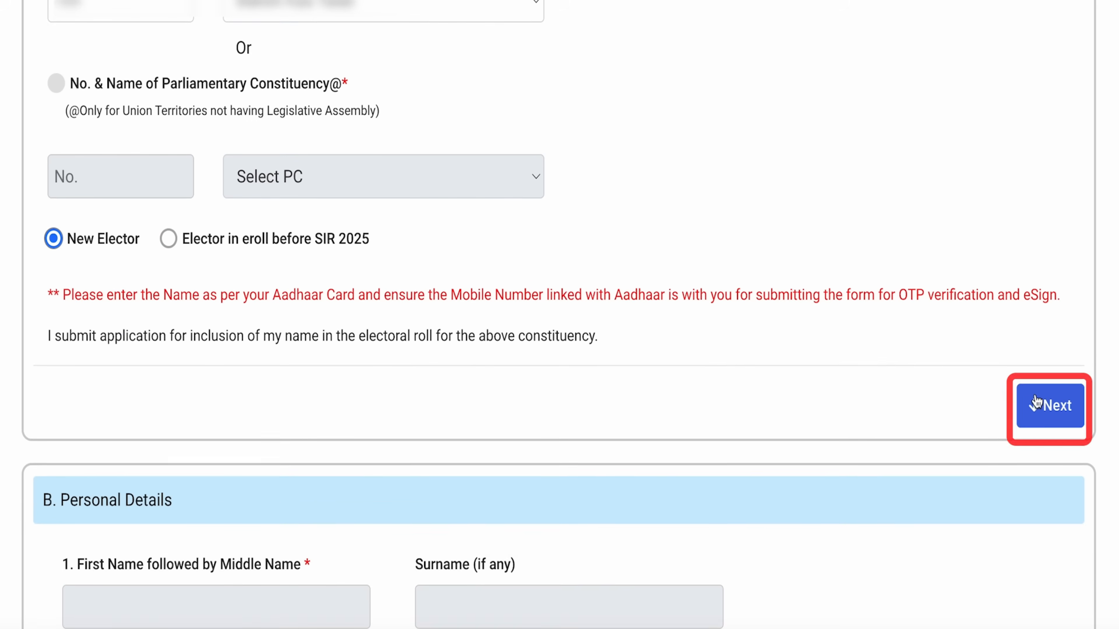
{"action": "left_click", "coordinate": [1038, 402]}
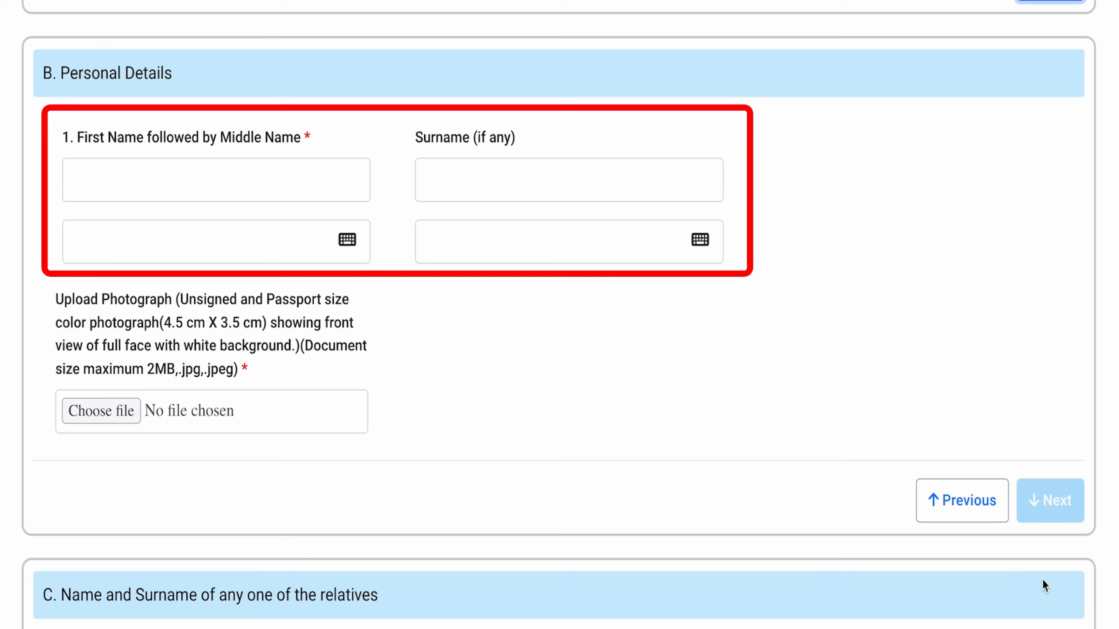
Enter the applicant's first name and surname in capitals so their Hindi versions fill in
{"action": "left_click", "coordinate": [321, 183]}
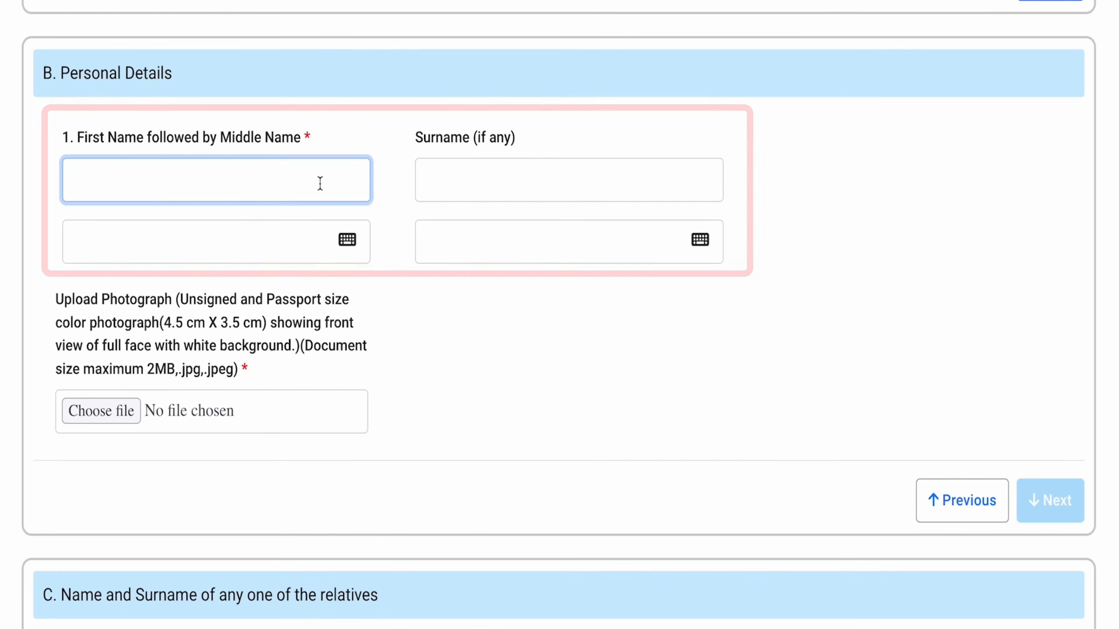
{"action": "key", "text": "Caps_Lock"}
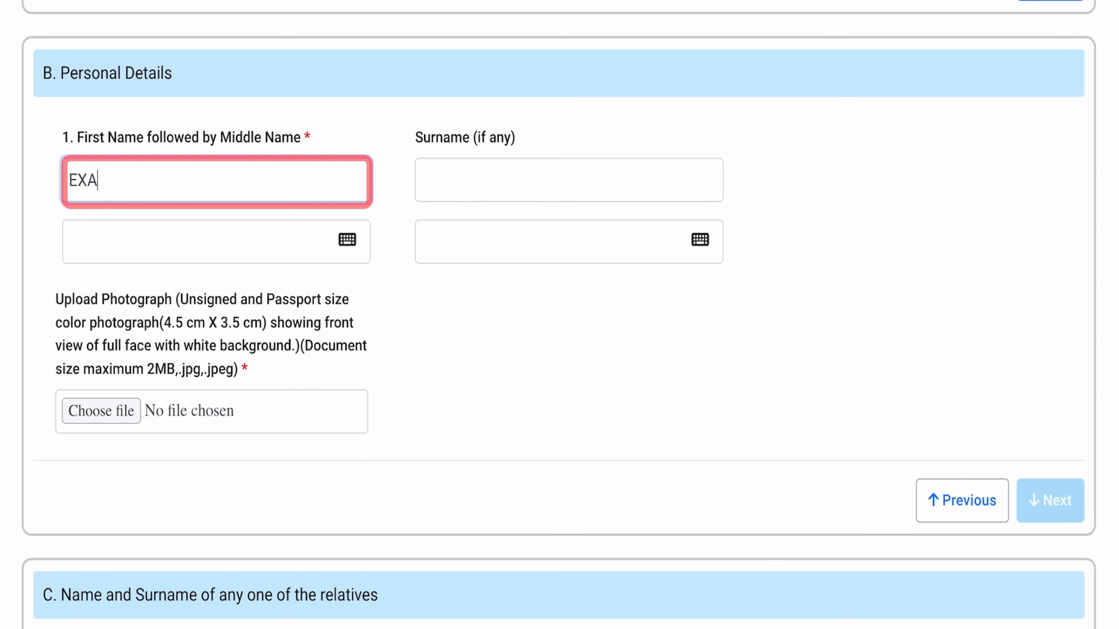
{"action": "type", "text": "AME"}
{"action": "left_click", "coordinate": [502, 180]}
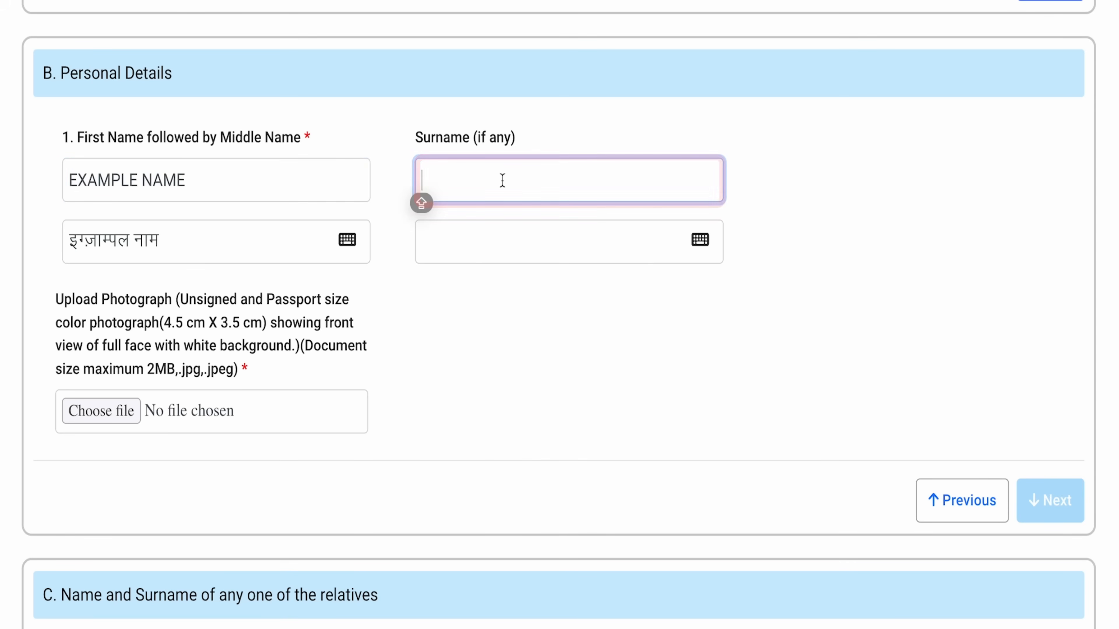
{"action": "type", "text": "EXAMPLE SARNAME"}
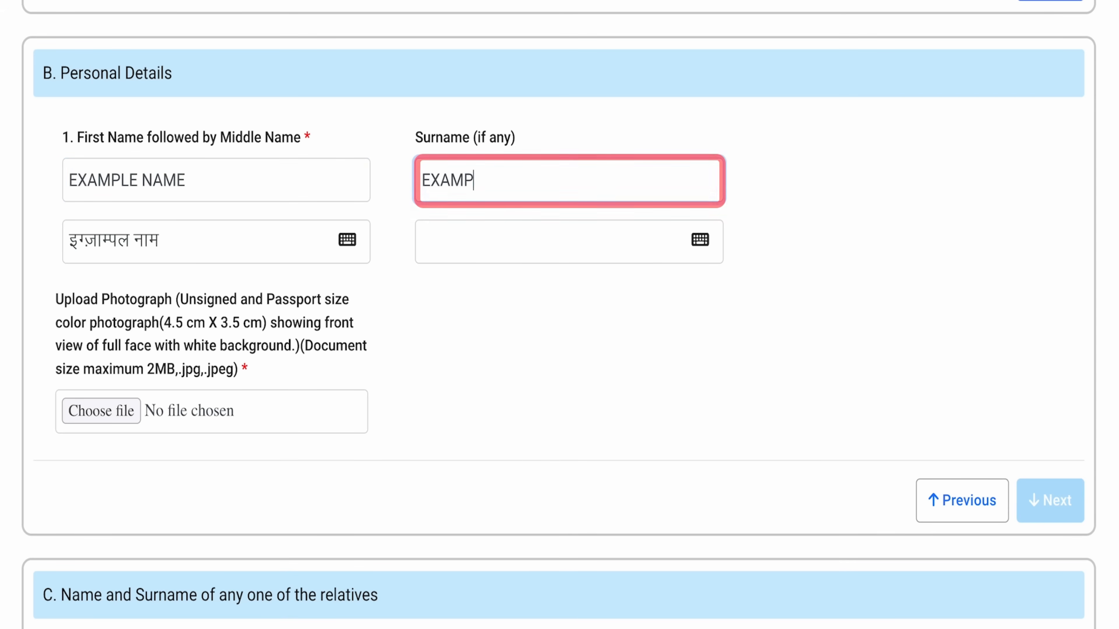
{"action": "left_click", "coordinate": [525, 288]}
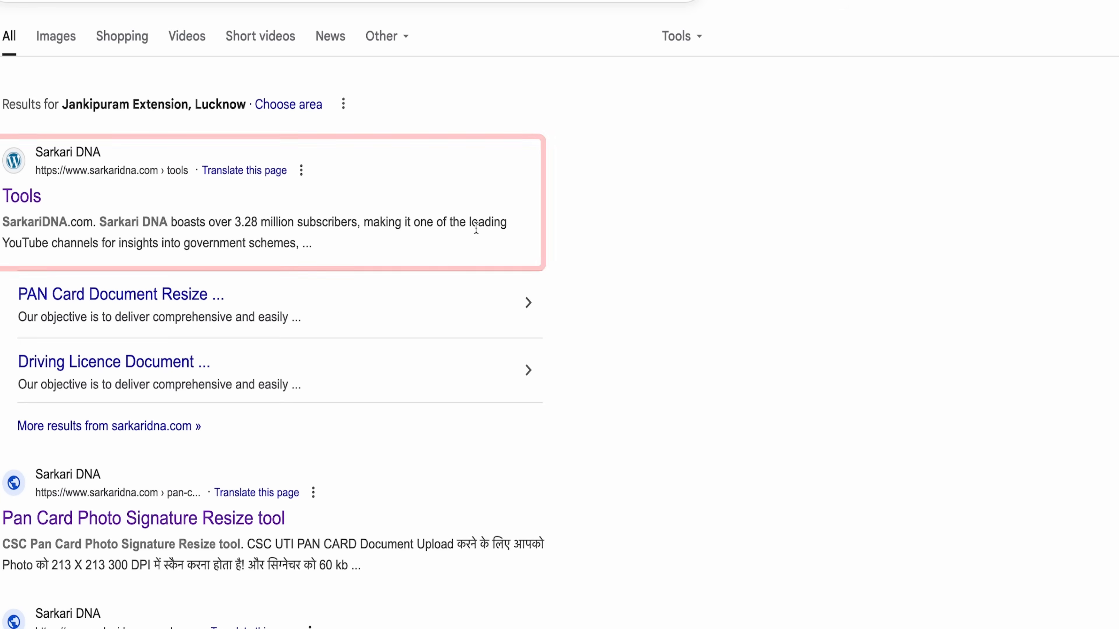
Open the Sarkari DNA Tools result and scroll to its image tools list
{"action": "left_click", "coordinate": [26, 196]}
{"action": "scroll", "coordinate": [295, 182], "scroll_direction": "down", "scroll_amount": 15}
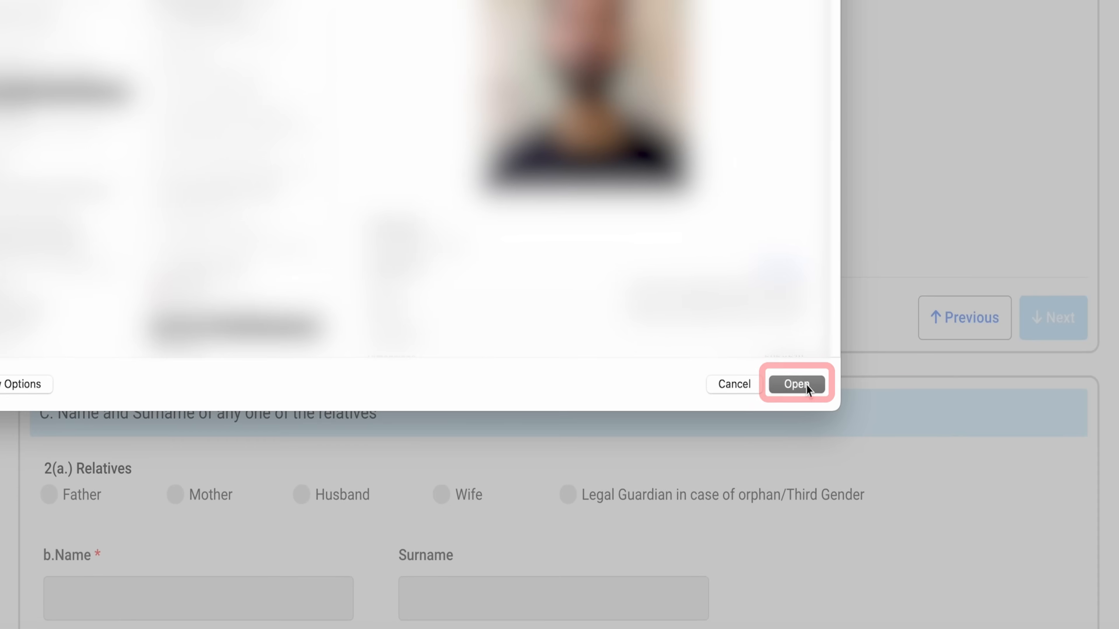
Upload image.jpg as the photograph, accept the crop and face-detection notice, and continue
{"action": "left_click", "coordinate": [806, 386]}
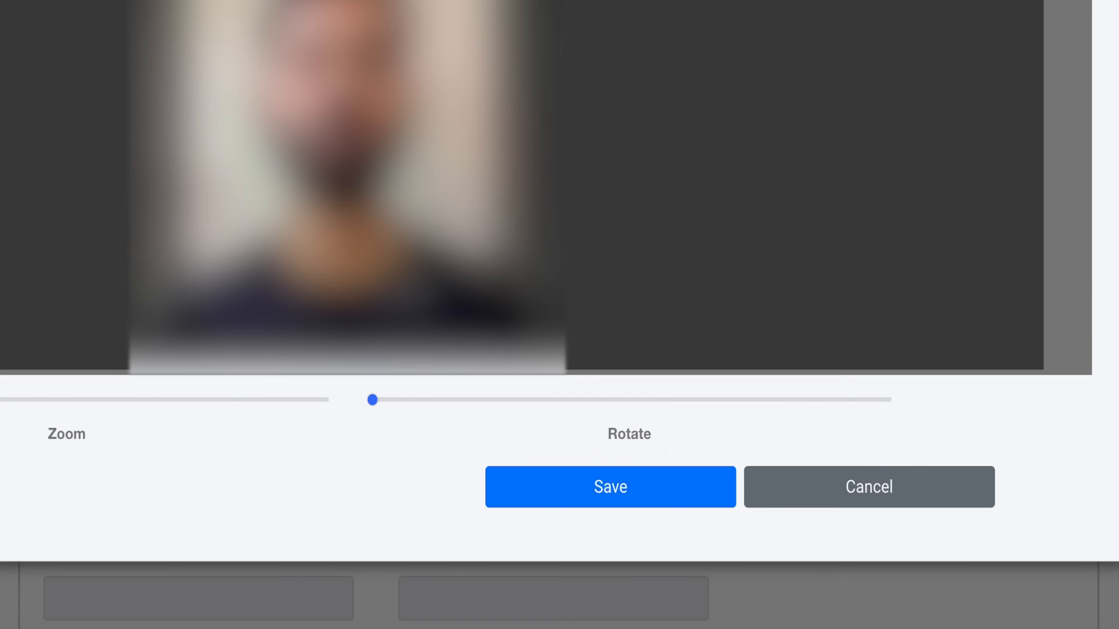
{"action": "left_click", "coordinate": [610, 500]}
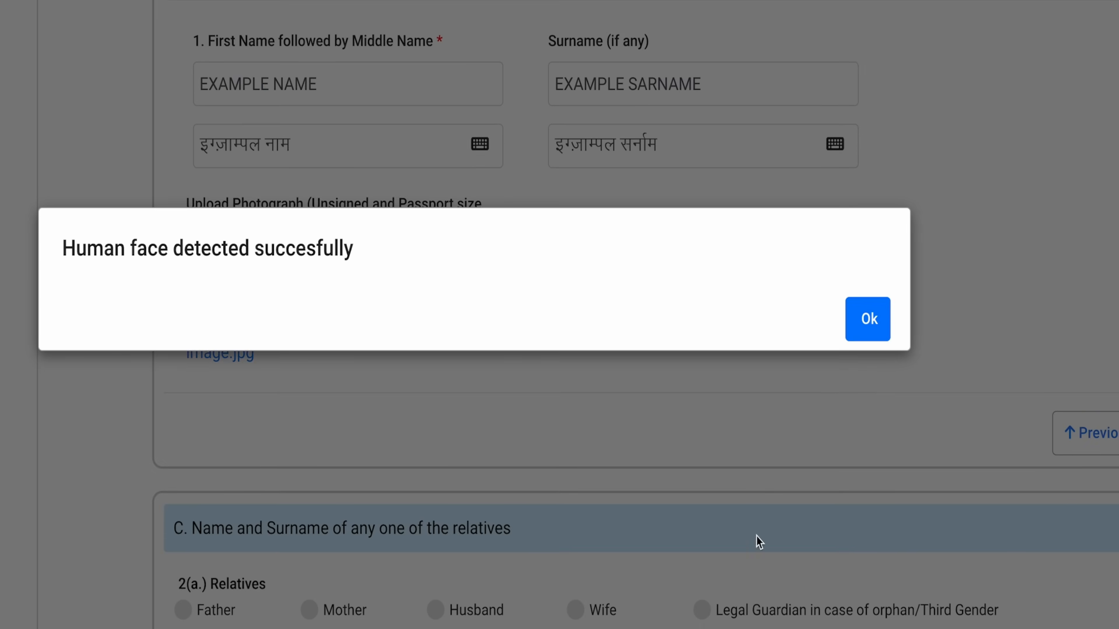
{"action": "left_click", "coordinate": [863, 309]}
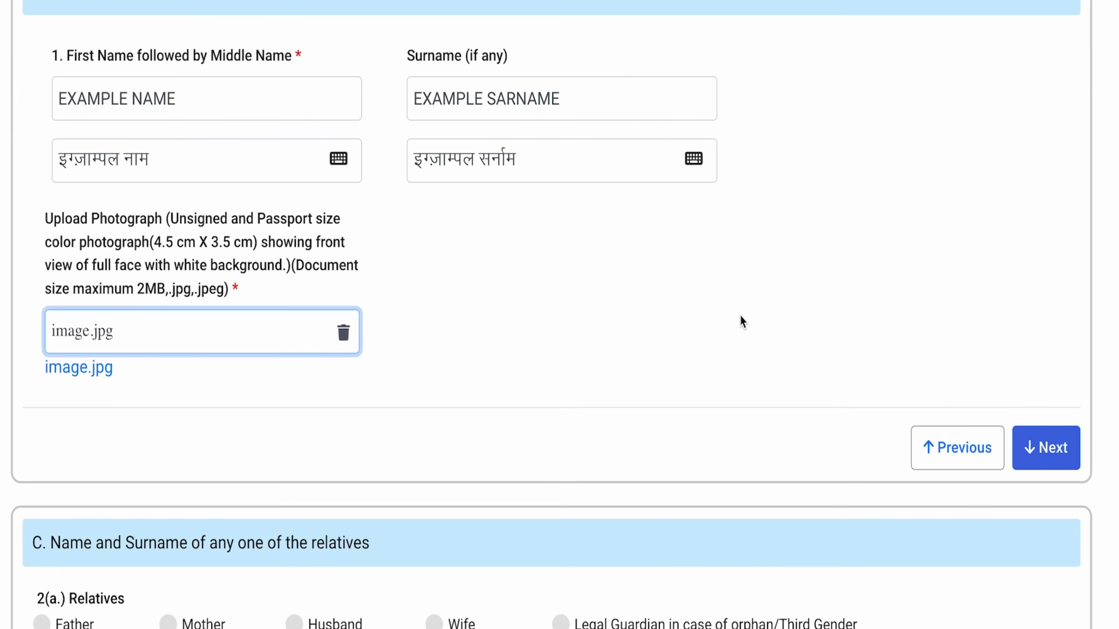
{"action": "left_click", "coordinate": [1025, 434]}
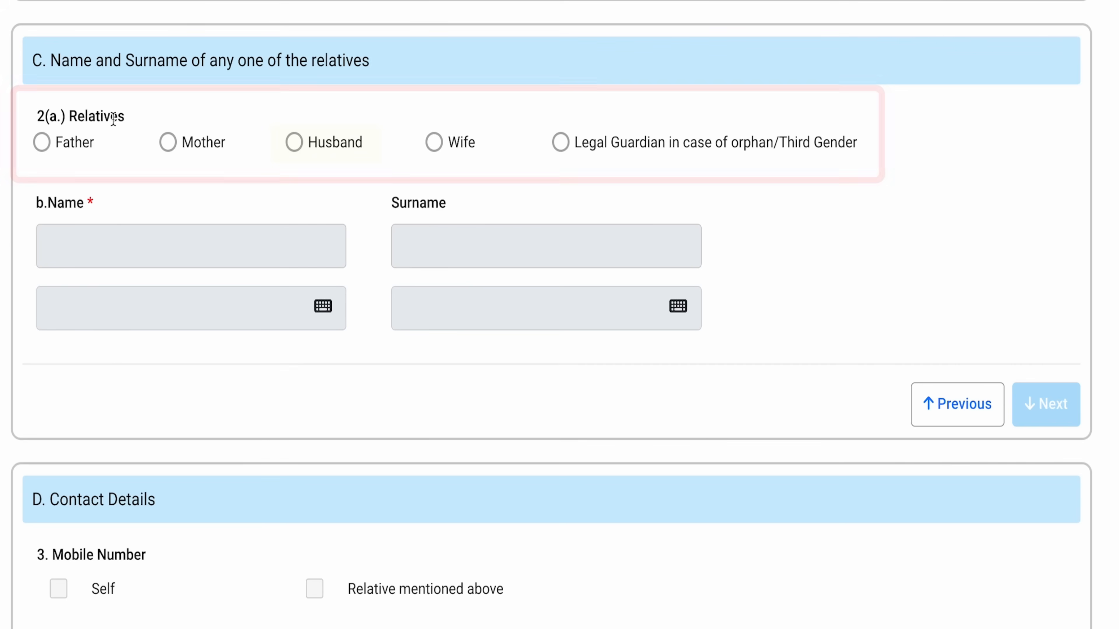
Name the father as the relative, with name and surname auto-filled in Hindi
{"action": "left_click", "coordinate": [41, 140]}
{"action": "left_click", "coordinate": [93, 241]}
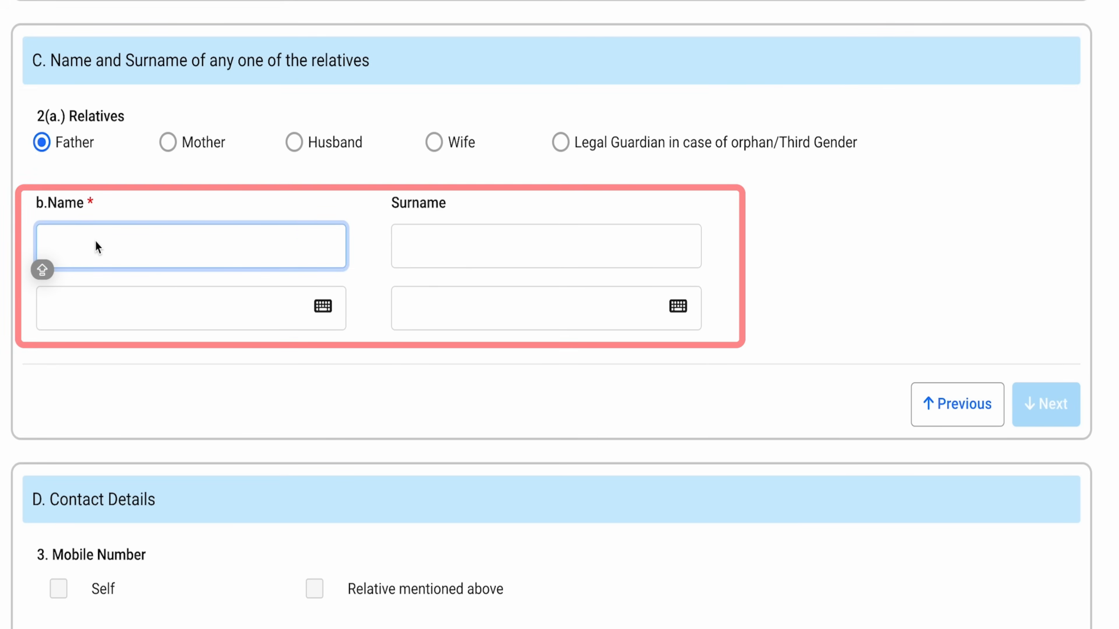
{"action": "type", "text": "EXAMP"}
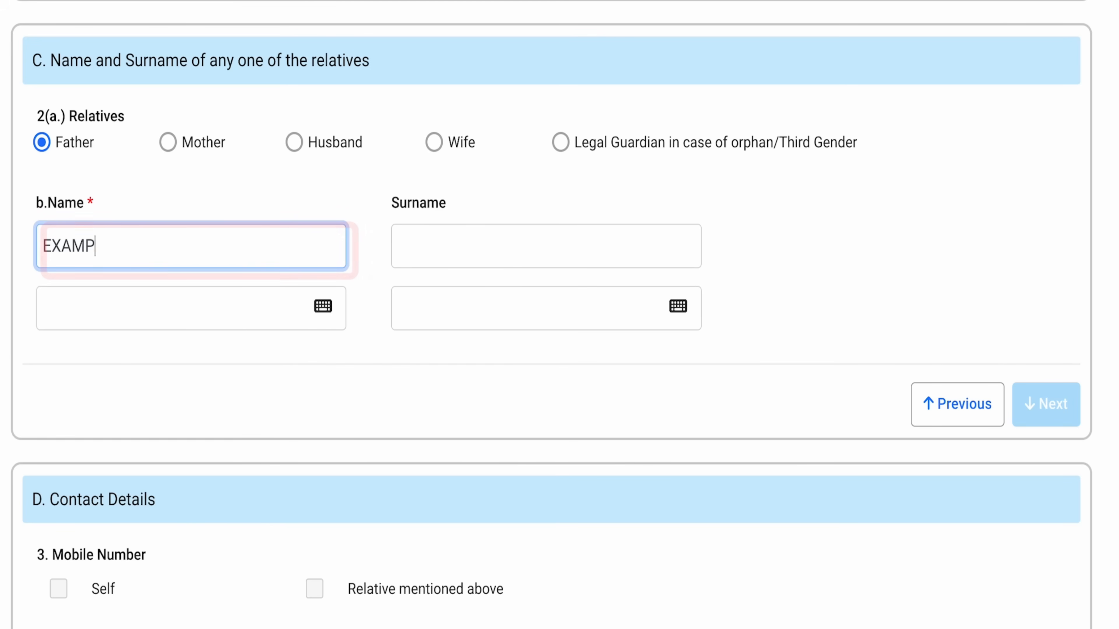
{"action": "type", "text": "LE FATHEF"}
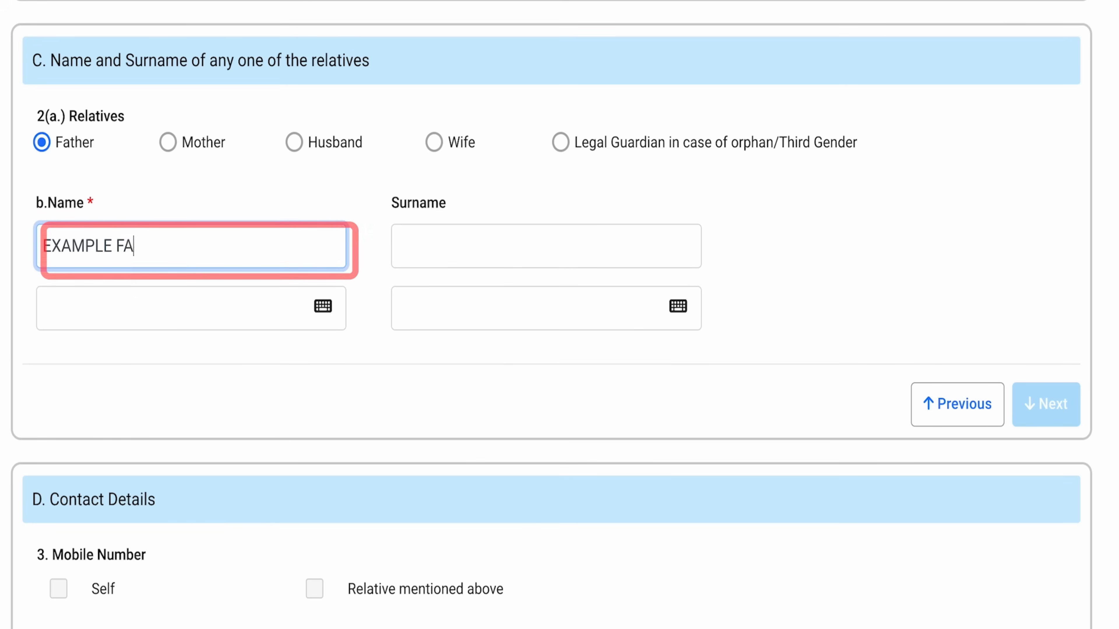
{"action": "key", "text": "BackSpace"}
{"action": "key", "text": "BackSpace"}
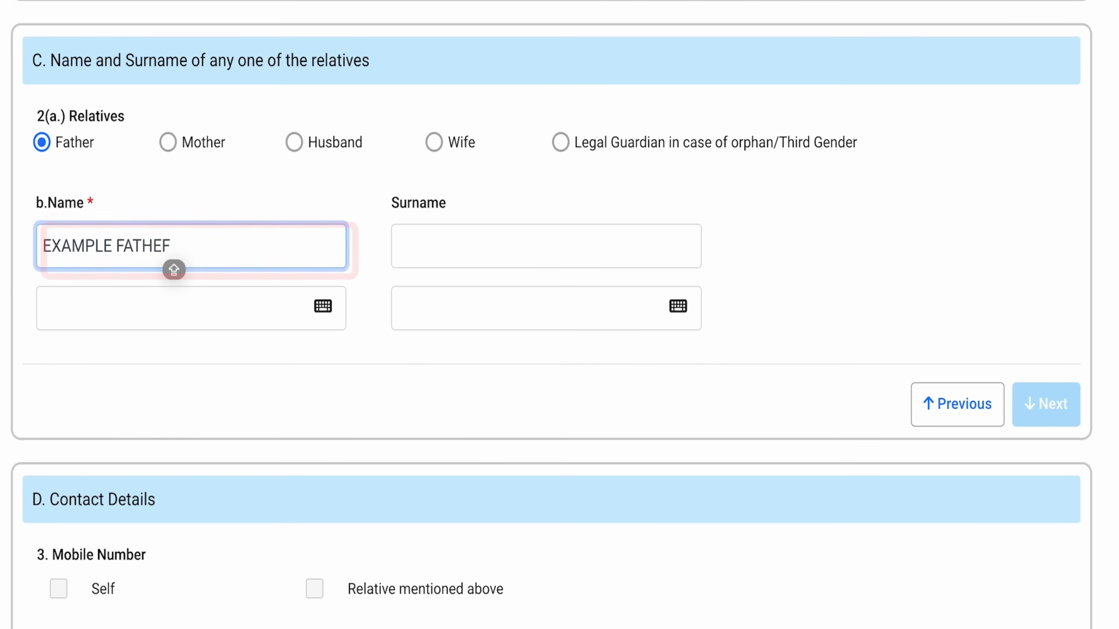
{"action": "type", "text": "R NAME"}
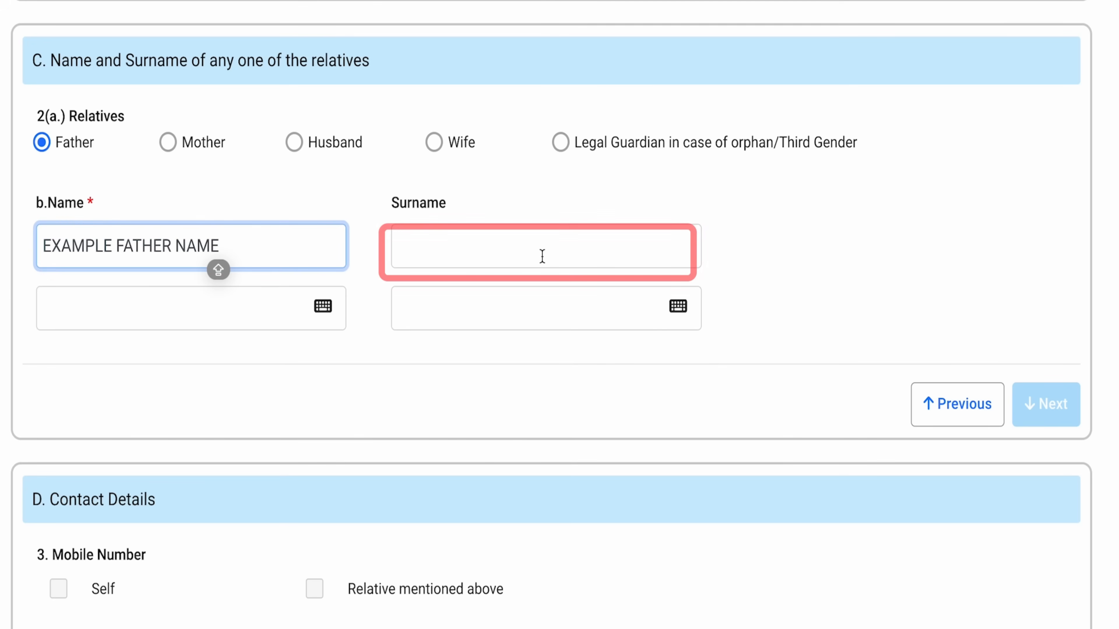
{"action": "key", "text": "Tab"}
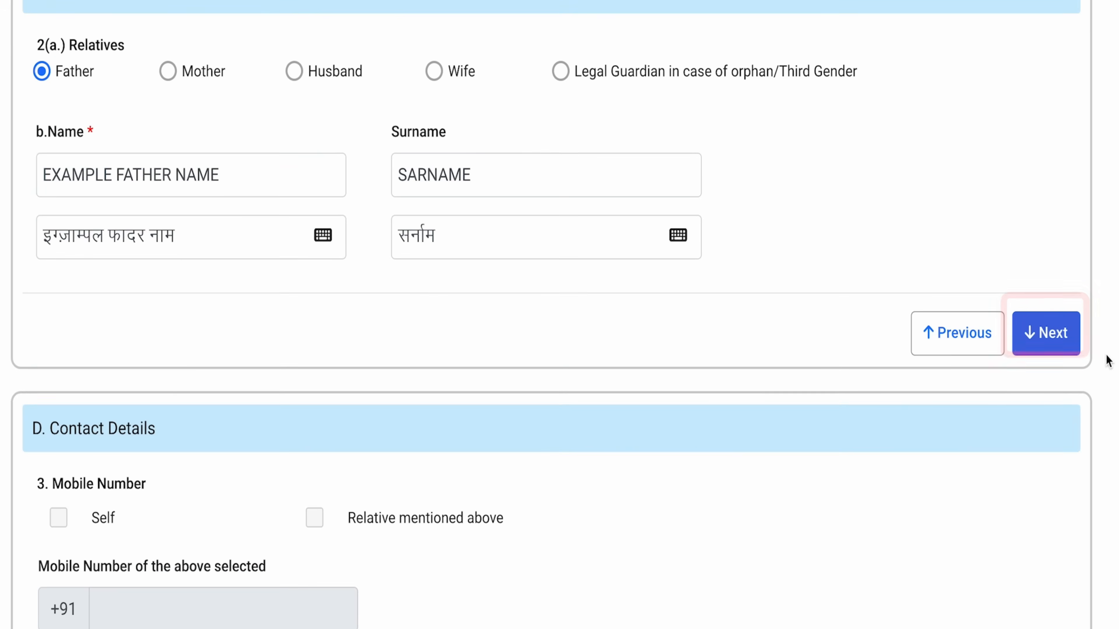
{"action": "left_click", "coordinate": [1071, 333]}
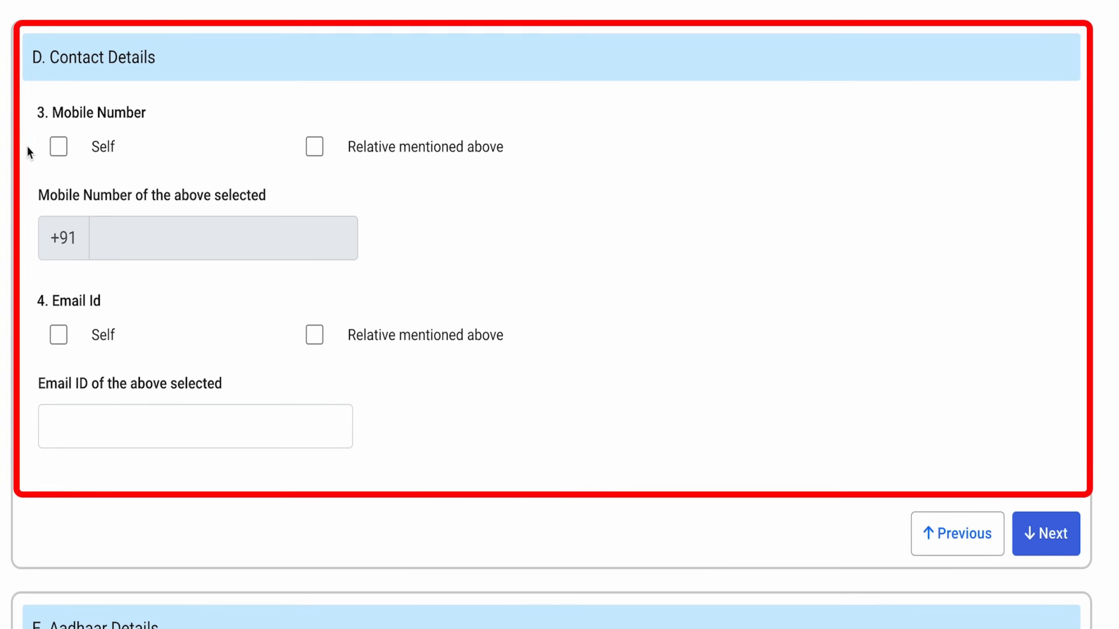
{"action": "scroll", "coordinate": [67, 145], "scroll_direction": "down", "scroll_amount": 1}
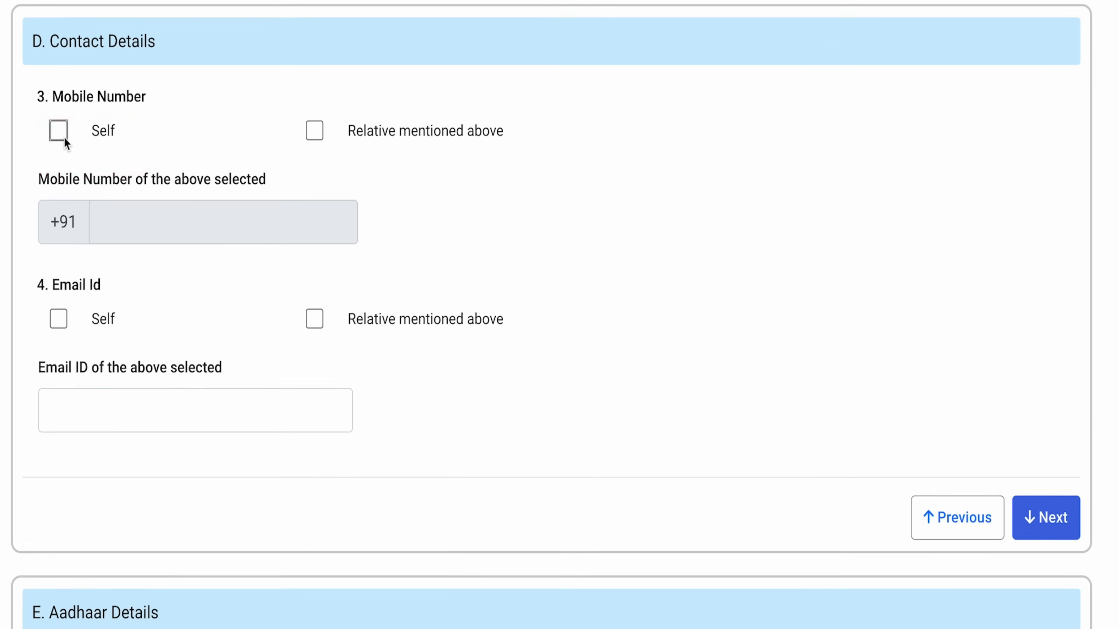
Enter the applicant's own mobile number and e-mail address, then proceed to Aadhaar details
{"action": "left_click", "coordinate": [59, 132]}
{"action": "left_click", "coordinate": [164, 224]}
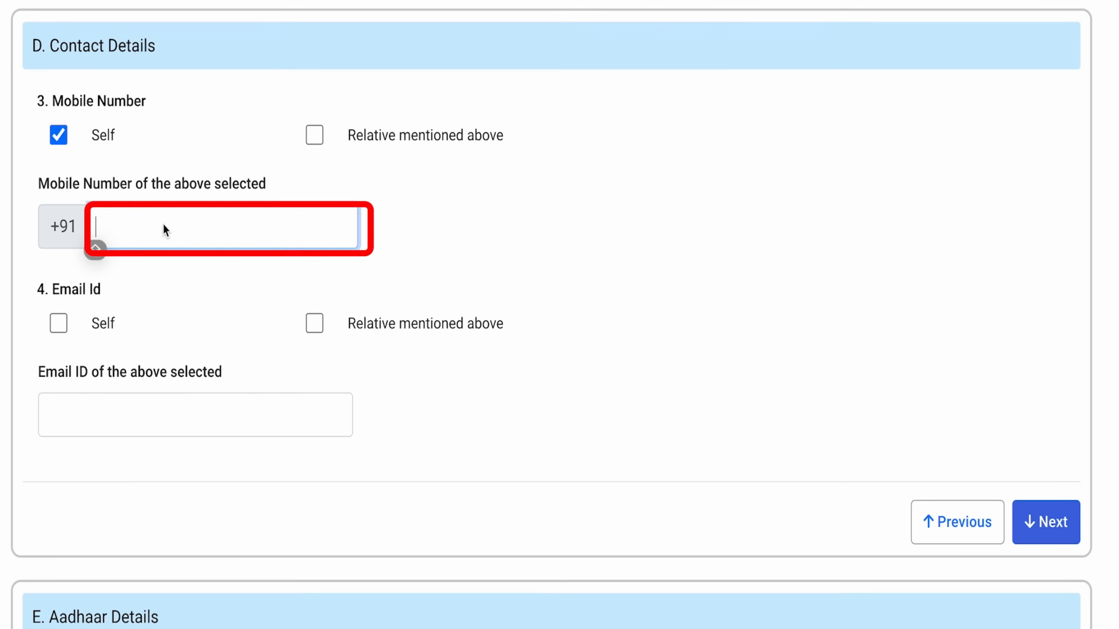
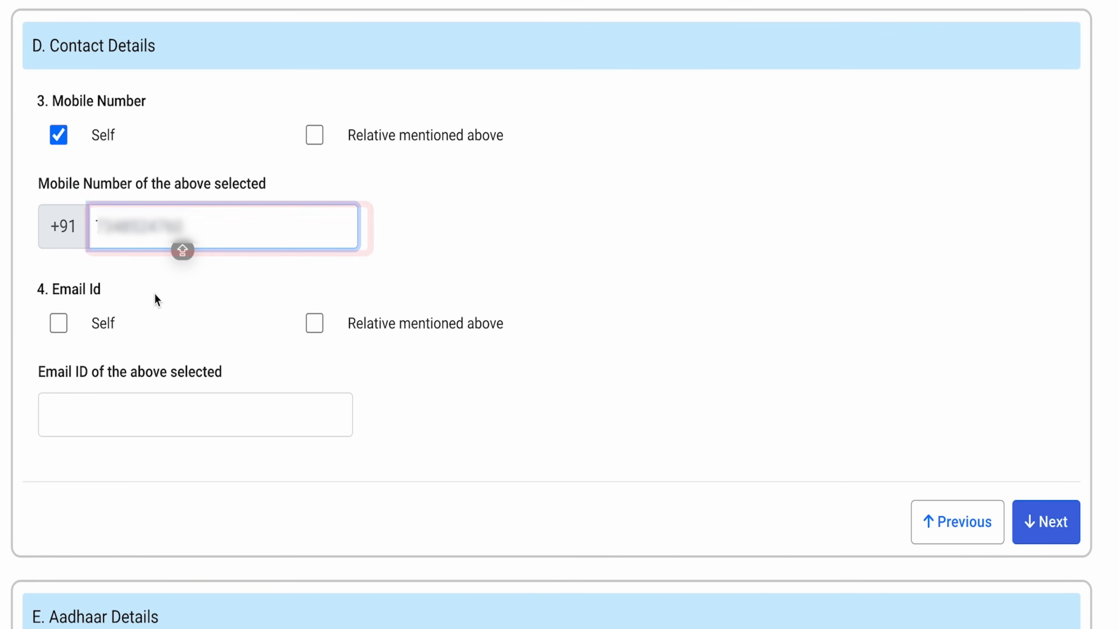
{"action": "left_click", "coordinate": [58, 323]}
{"action": "left_click", "coordinate": [232, 427]}
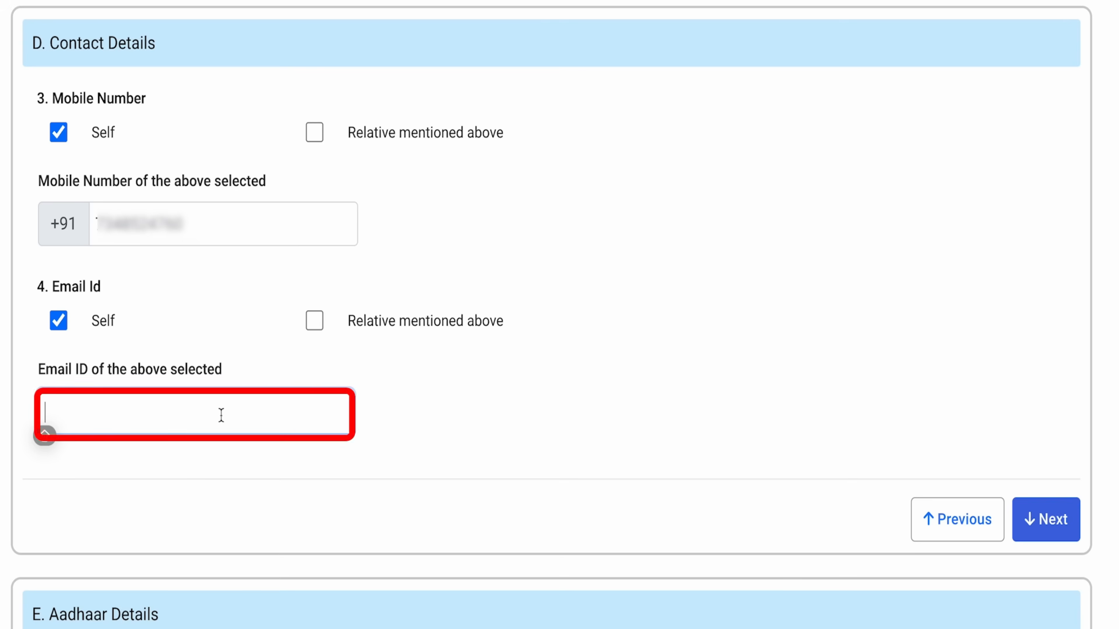
{"action": "type", "text": "A"}
{"action": "key", "text": "BackSpace"}
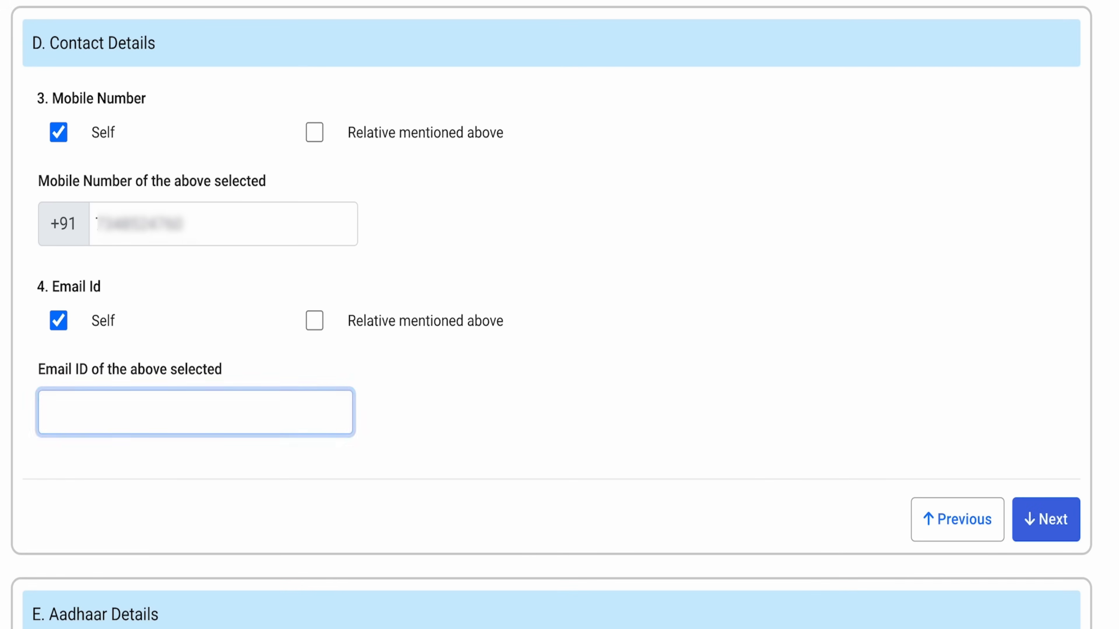
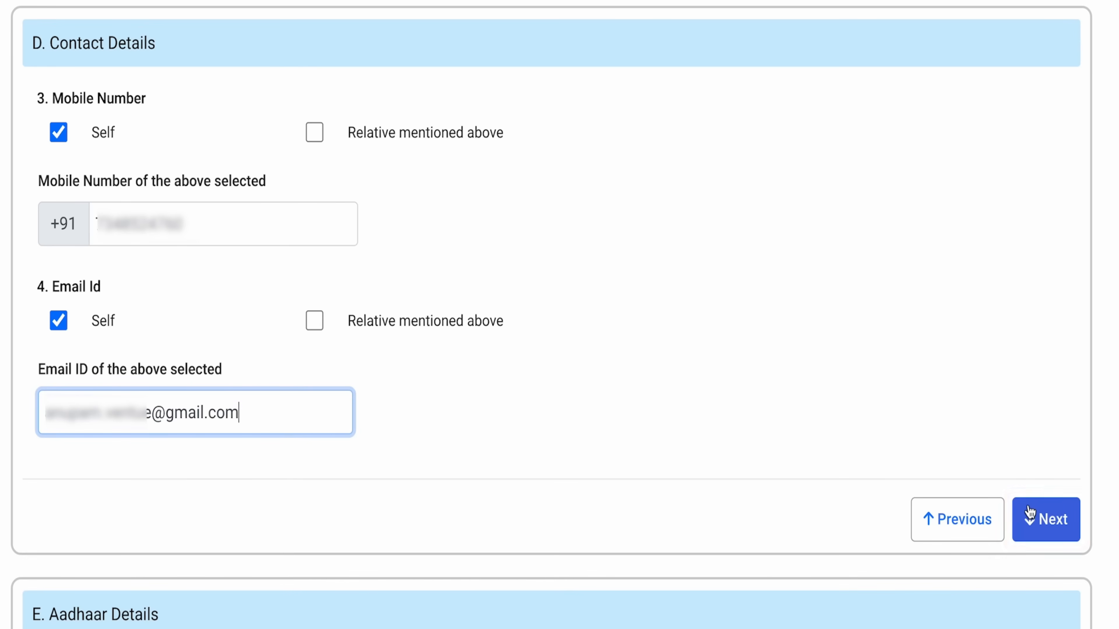
{"action": "left_click", "coordinate": [1046, 520]}
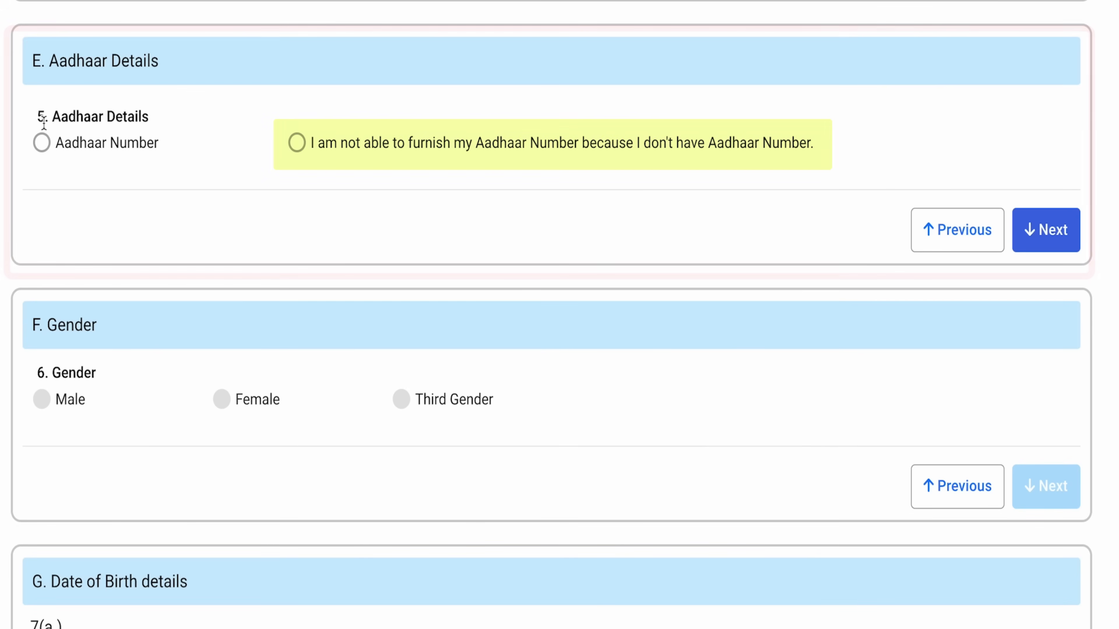
Enter the applicant's Aadhaar number and select Male as the gender
{"action": "left_click", "coordinate": [41, 143]}
{"action": "left_click", "coordinate": [91, 227]}
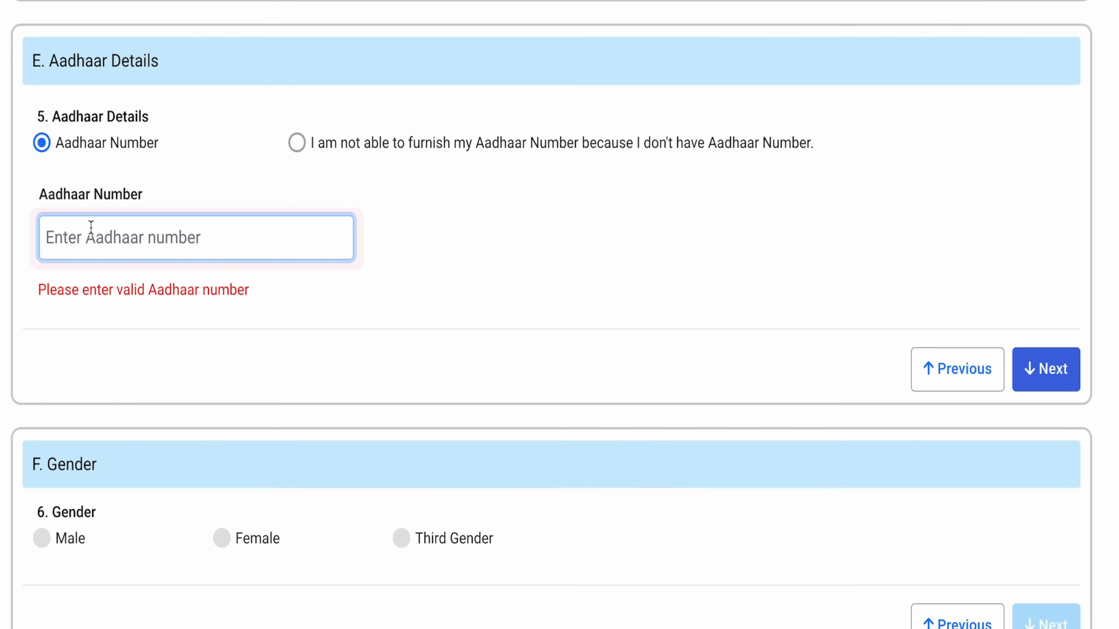
{"action": "type", "text": "************"}
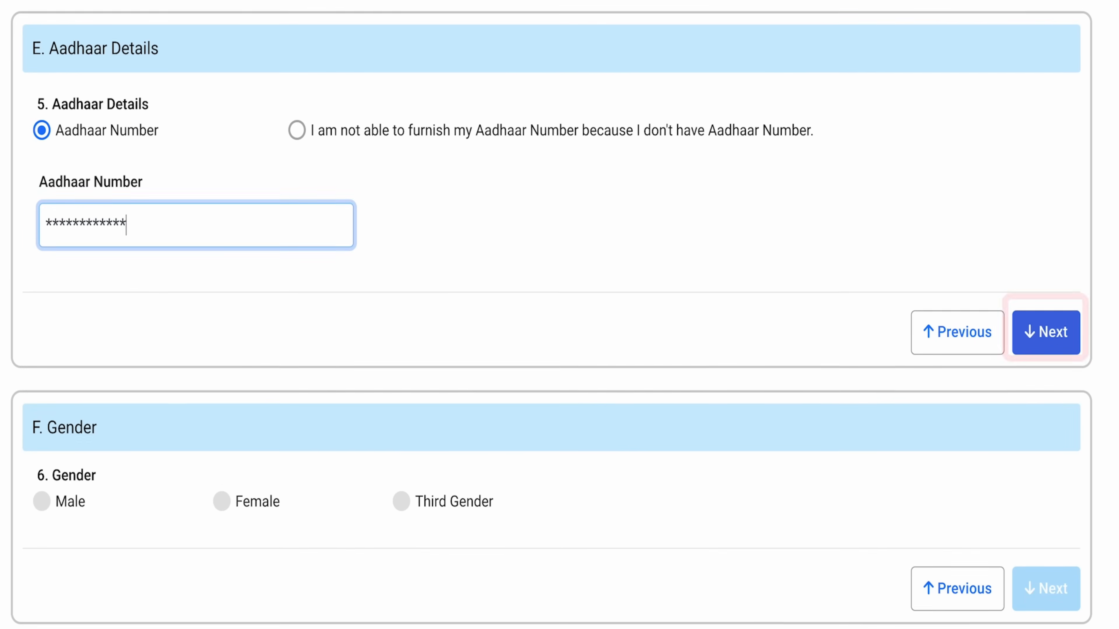
{"action": "left_click", "coordinate": [1033, 325]}
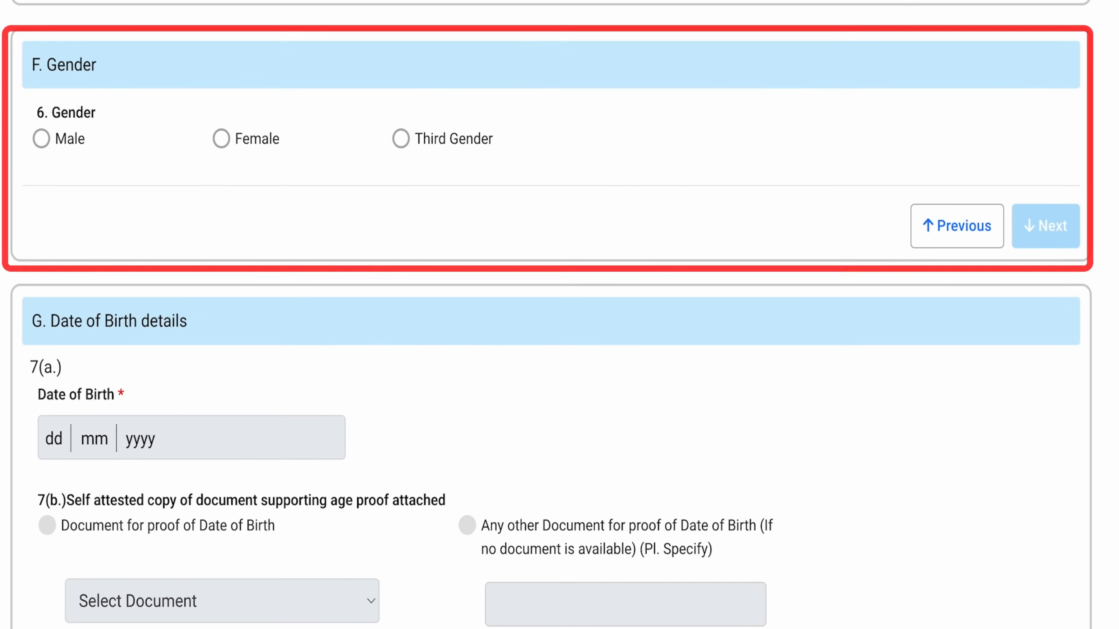
{"action": "left_click", "coordinate": [46, 141]}
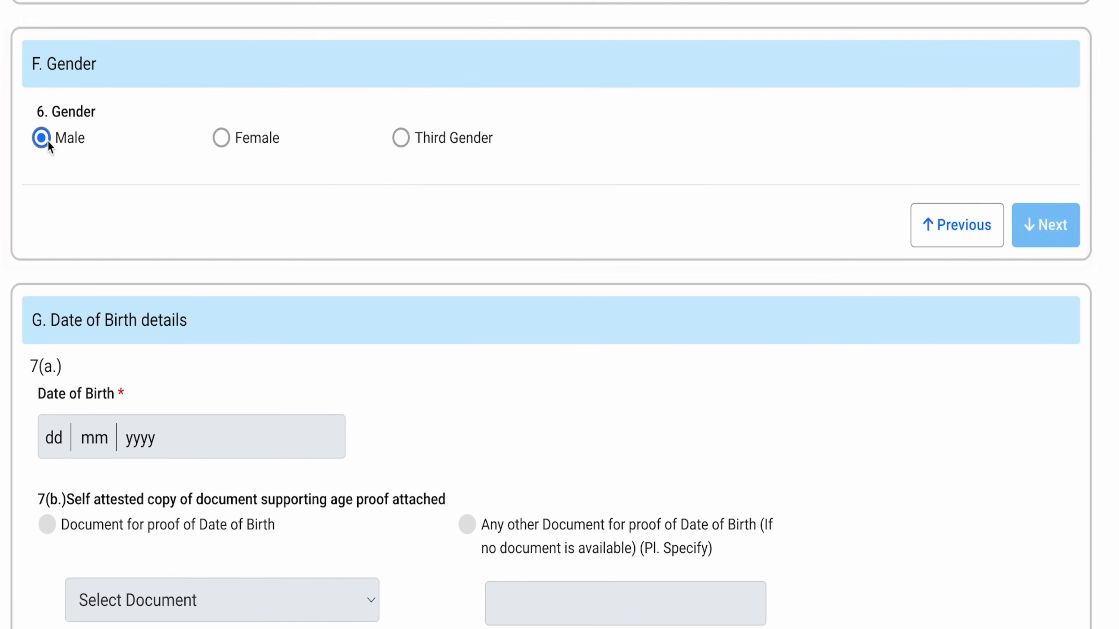
{"action": "left_click", "coordinate": [1069, 240]}
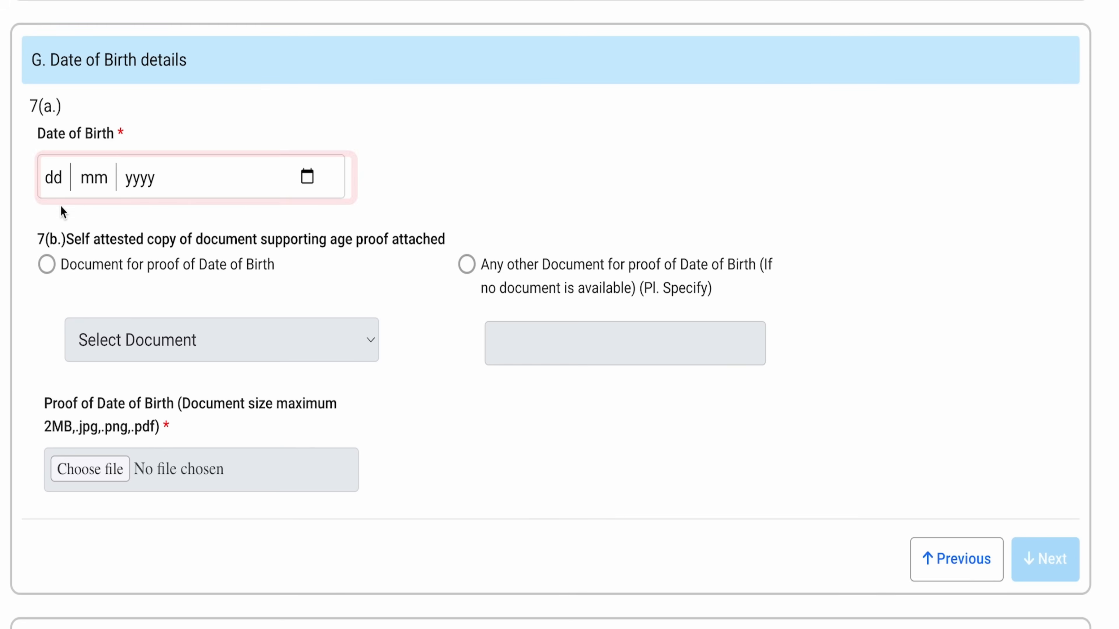
Set the date of birth to 4 October 2005 and choose document proof of birth date
{"action": "left_click", "coordinate": [298, 192]}
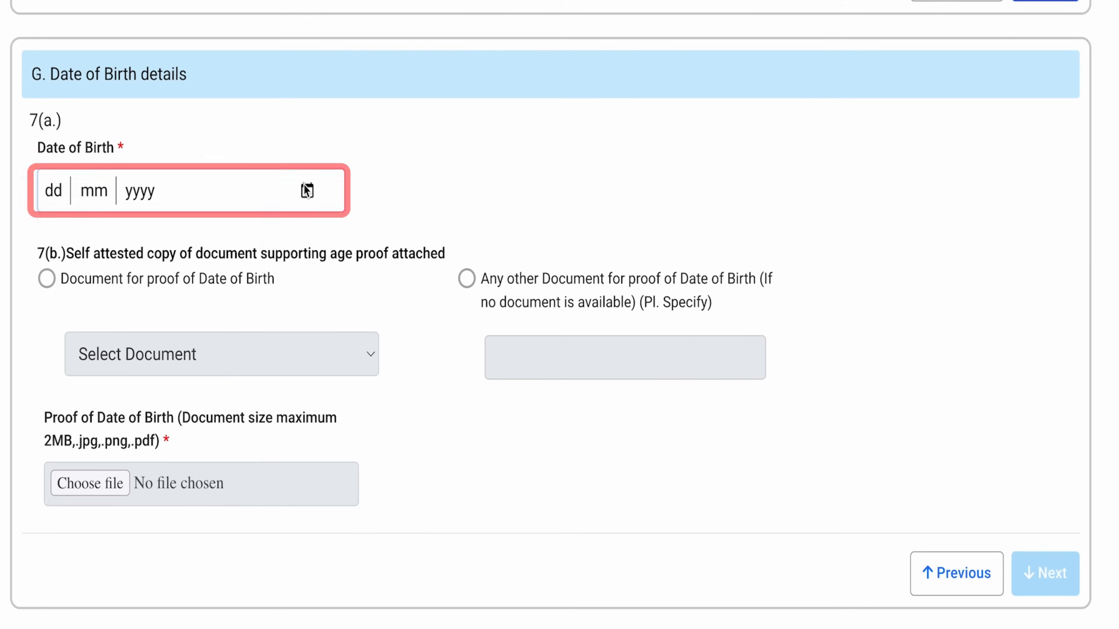
{"action": "left_click", "coordinate": [305, 185]}
{"action": "left_click", "coordinate": [131, 194]}
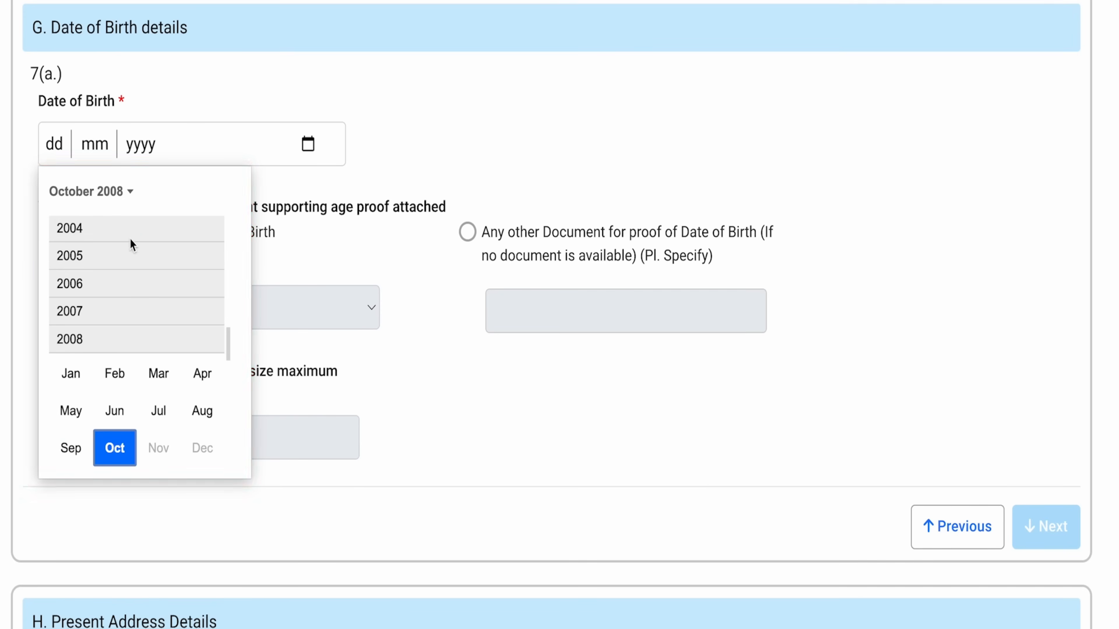
{"action": "scroll", "coordinate": [136, 283], "scroll_direction": "up", "scroll_amount": 1}
{"action": "left_click", "coordinate": [138, 287]}
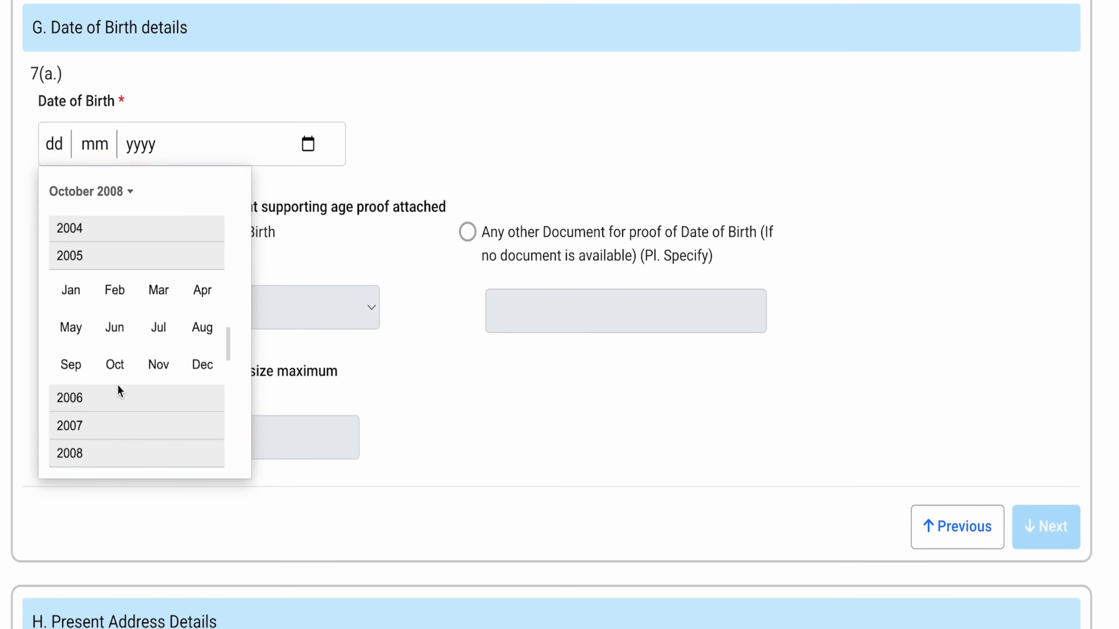
{"action": "left_click", "coordinate": [115, 366]}
{"action": "left_click", "coordinate": [119, 302]}
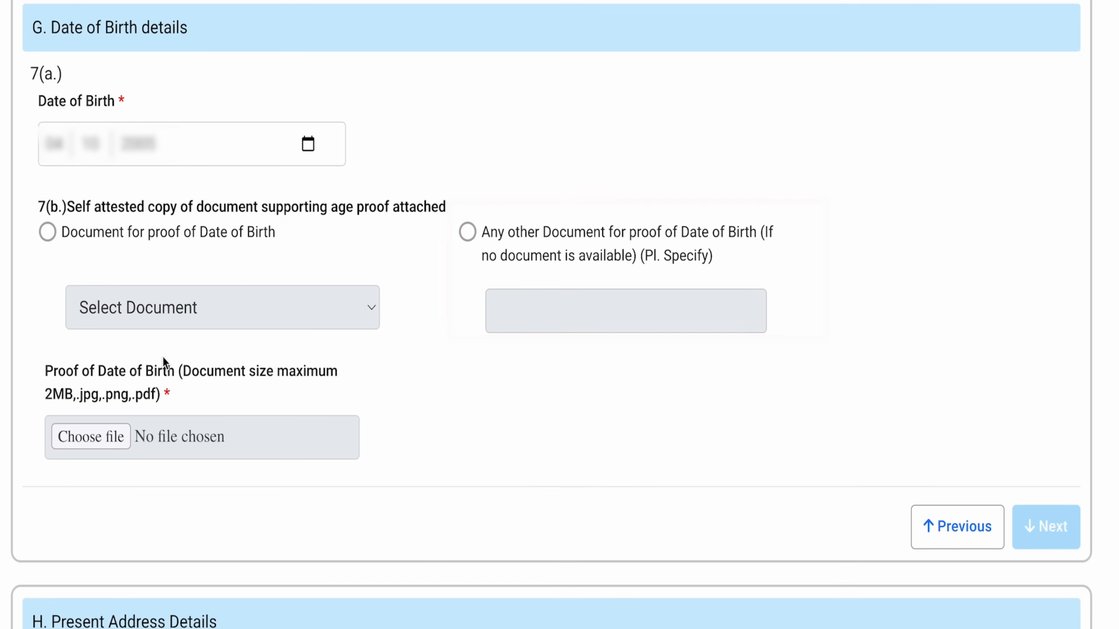
{"action": "left_click", "coordinate": [47, 231]}
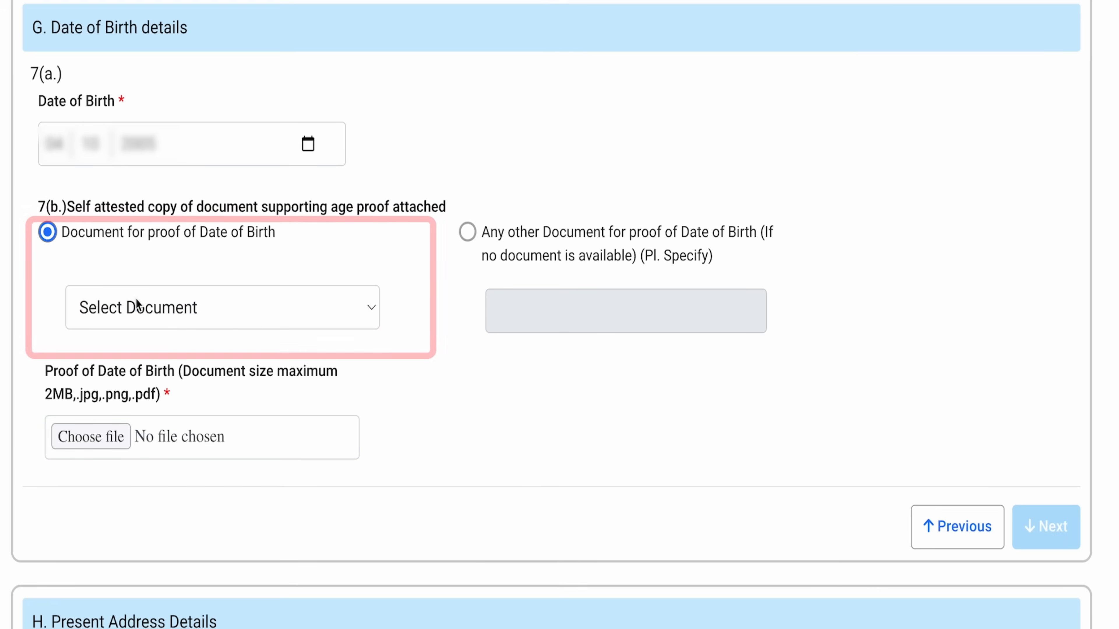
Pick Aadhaar Card from the Select Document list as the date-of-birth proof
{"action": "left_click", "coordinate": [250, 304]}
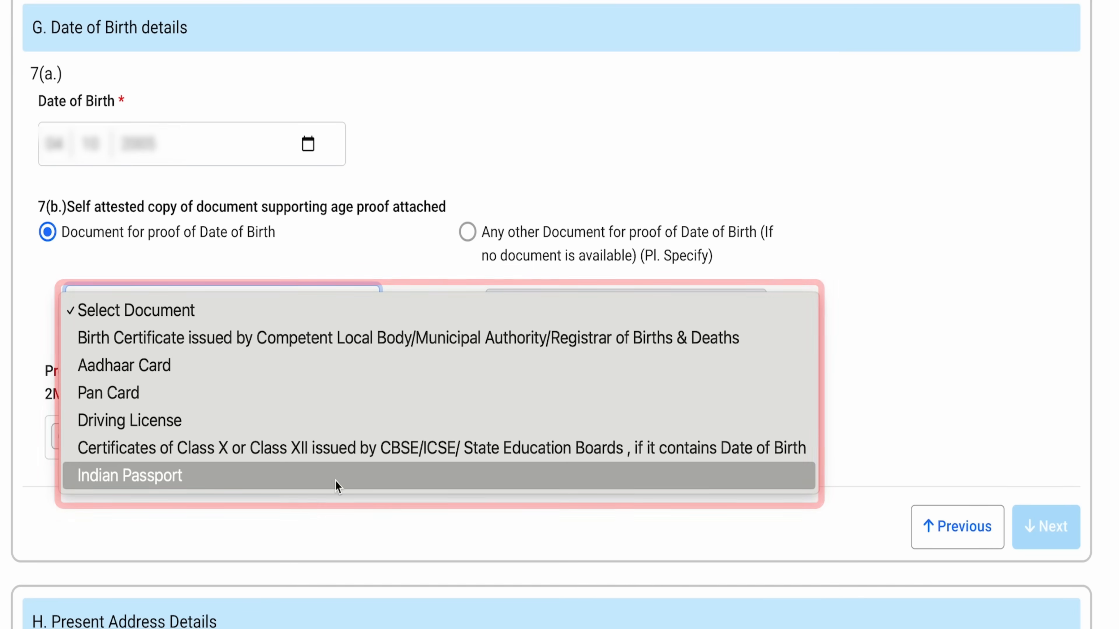
{"action": "left_click", "coordinate": [155, 368]}
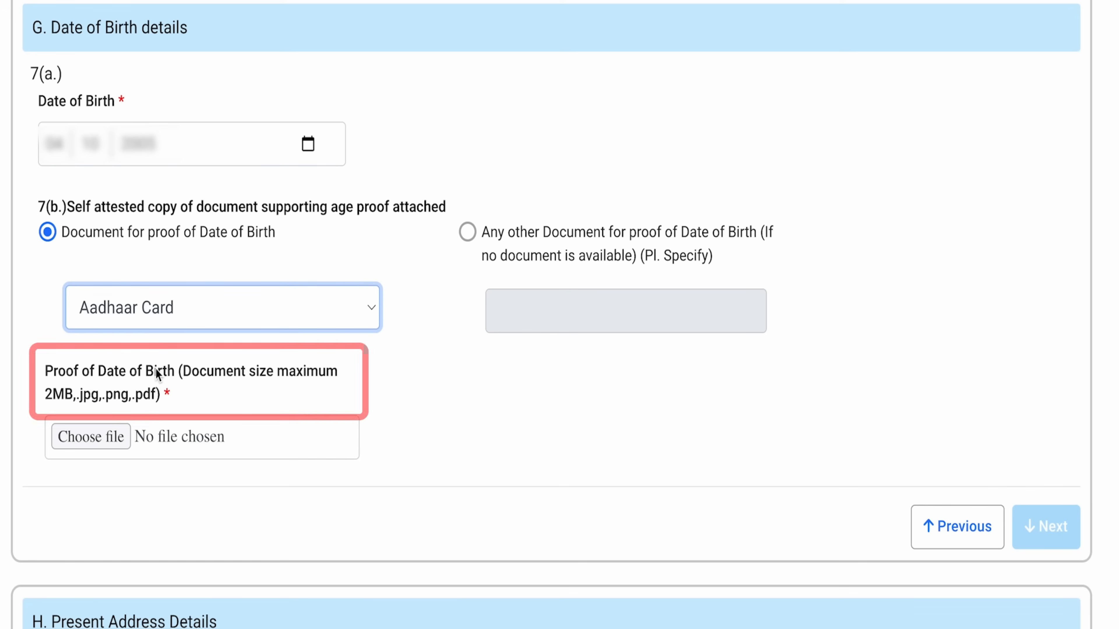
Upload the Aadhaar PDF as birth-date proof and continue to Present Address Details
{"action": "left_click", "coordinate": [113, 437]}
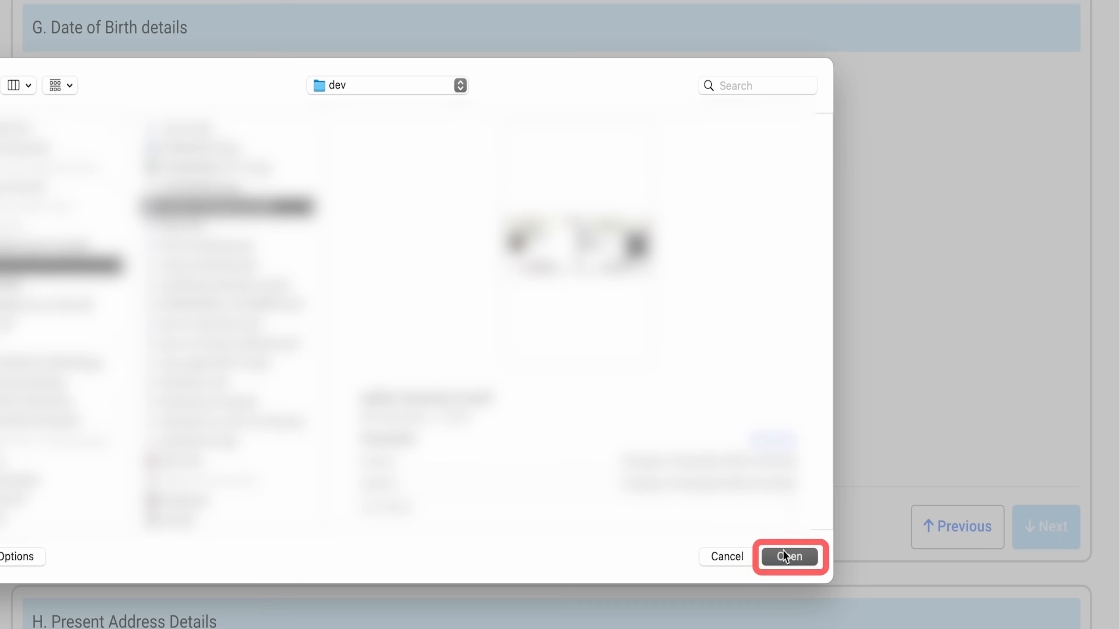
{"action": "left_click", "coordinate": [783, 553]}
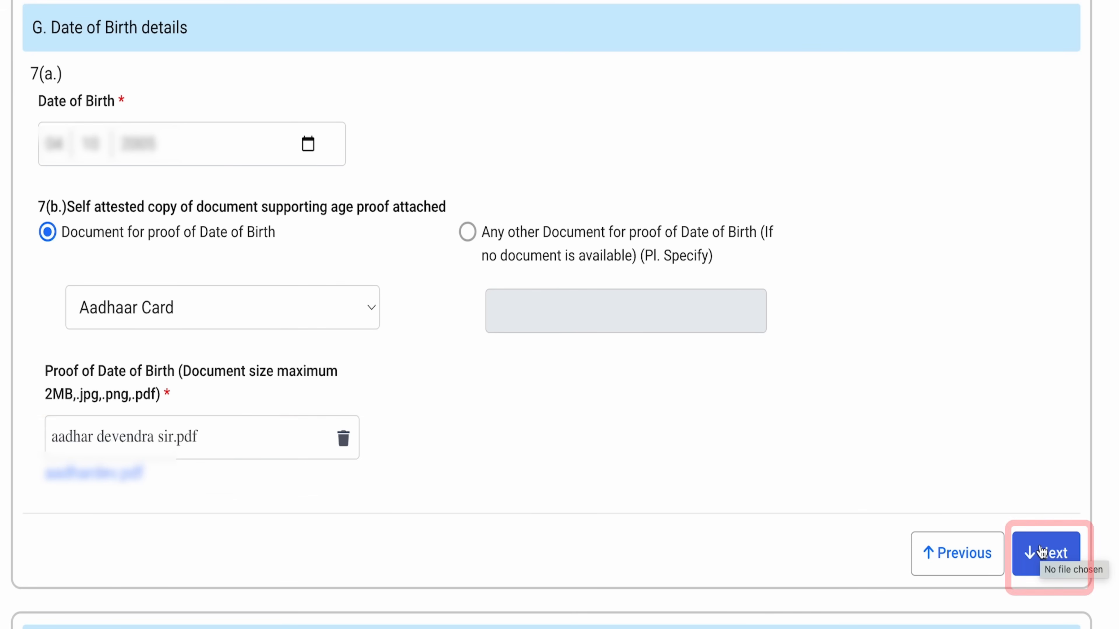
{"action": "left_click", "coordinate": [1040, 551]}
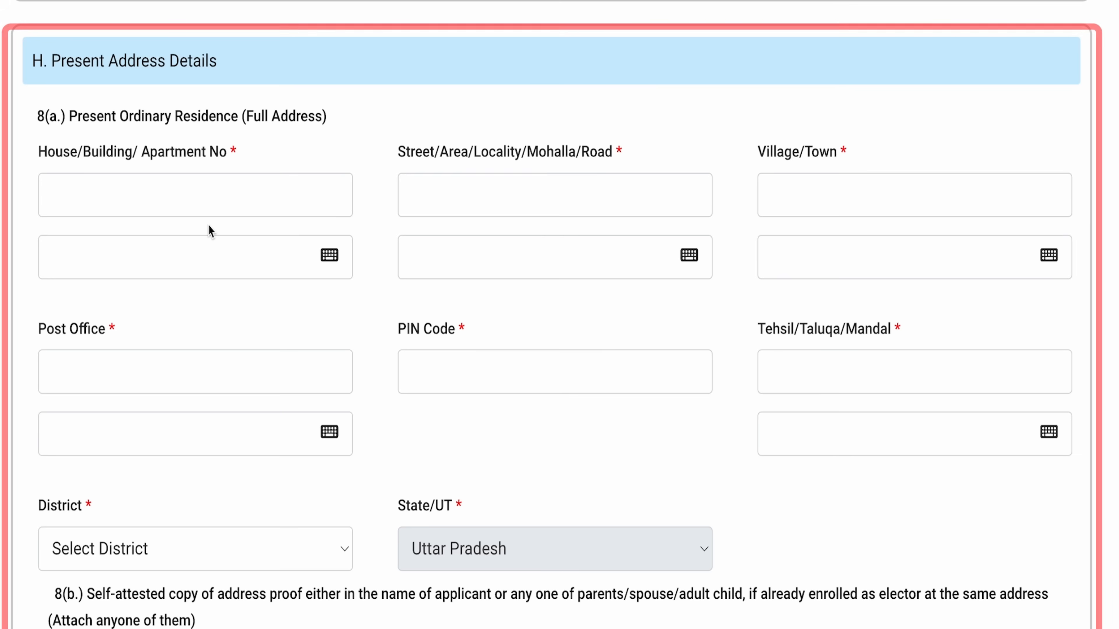
Enter house number 00, street Ram Road and village BITHAULI
{"action": "left_click", "coordinate": [189, 192]}
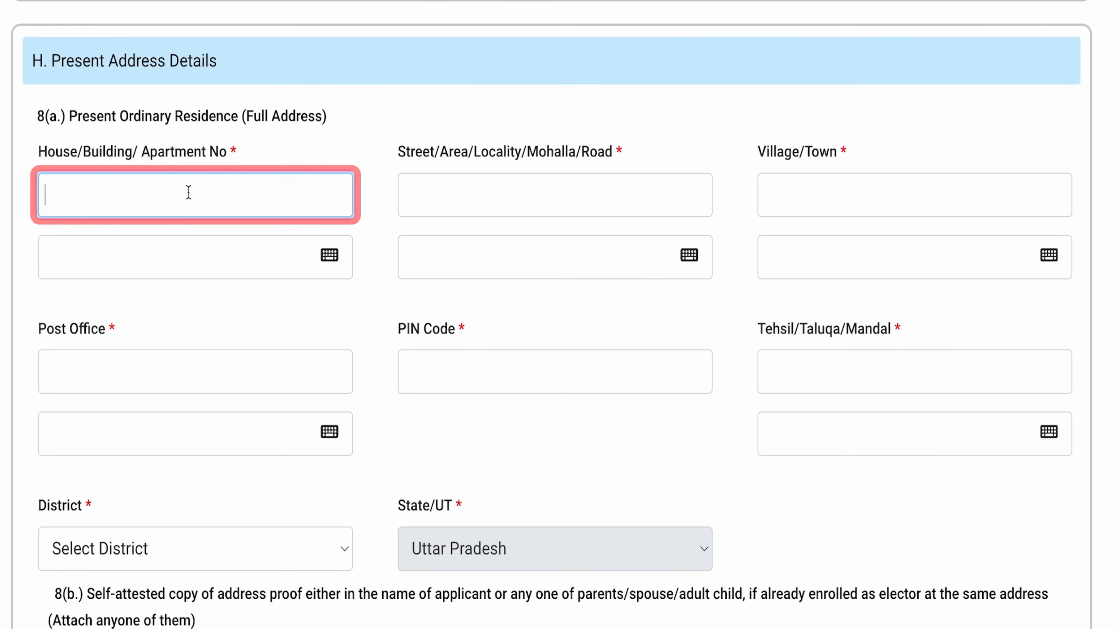
{"action": "type", "text": "00"}
{"action": "left_click", "coordinate": [556, 178]}
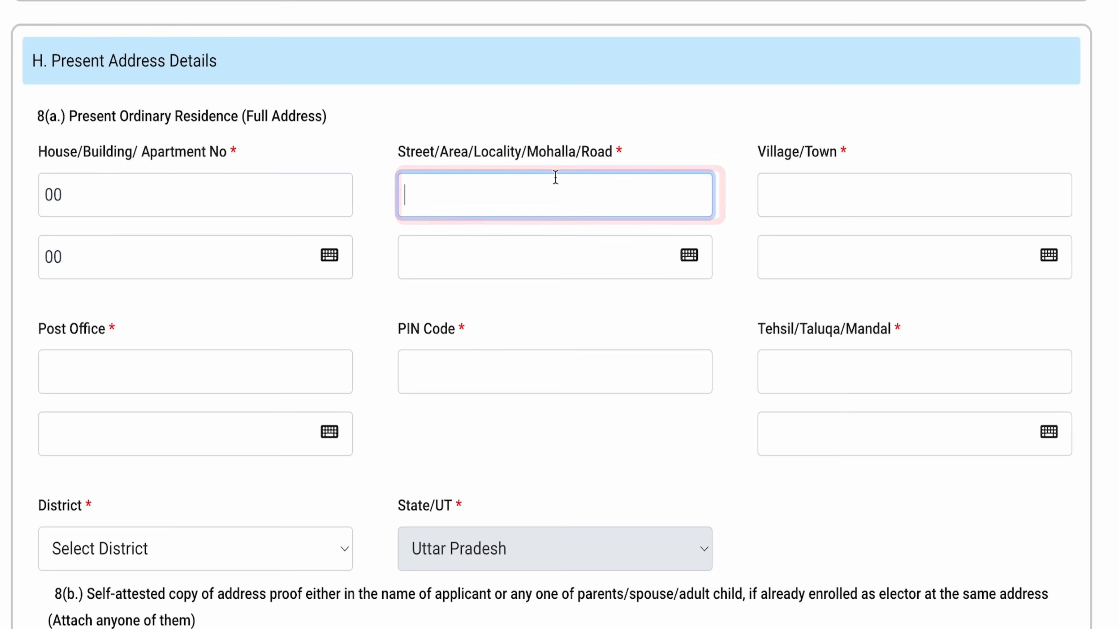
{"action": "type", "text": "Ram"}
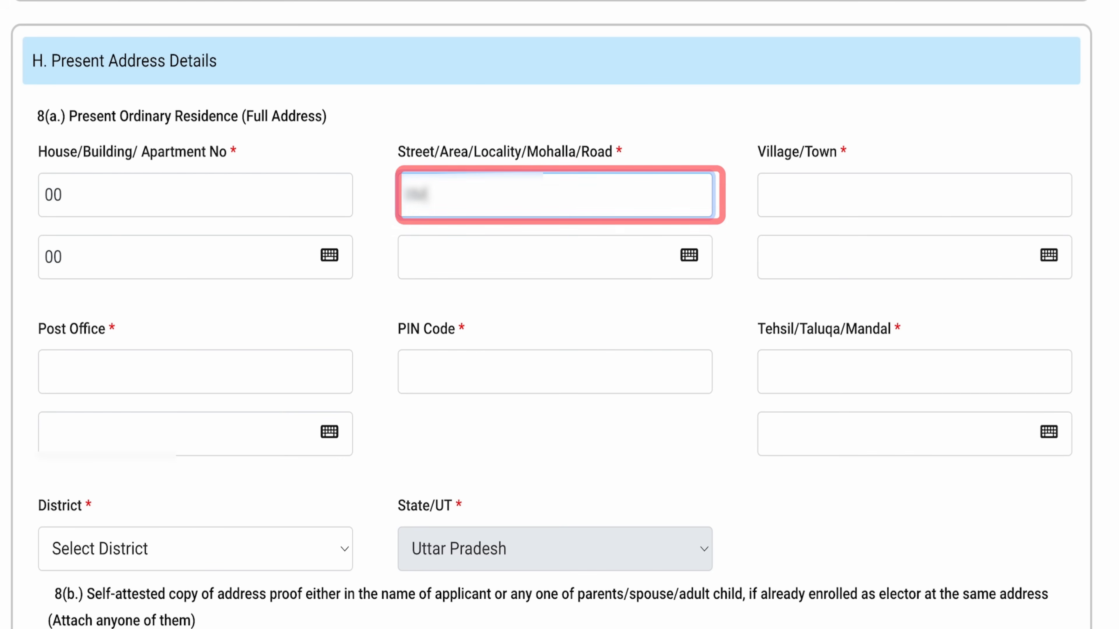
{"action": "type", "text": " Road"}
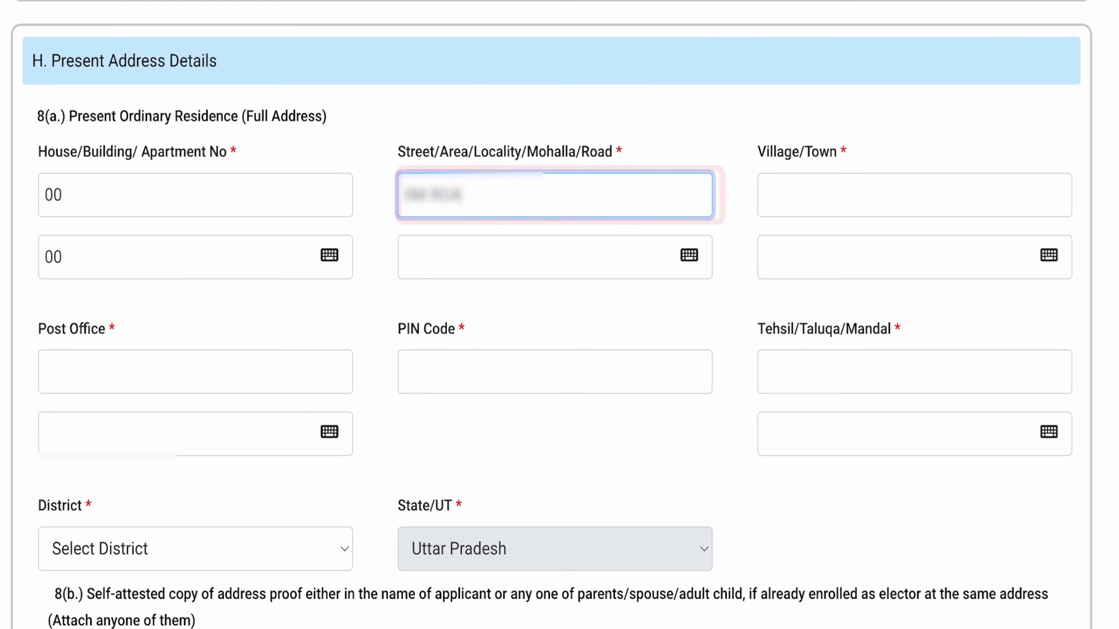
{"action": "left_click", "coordinate": [874, 195]}
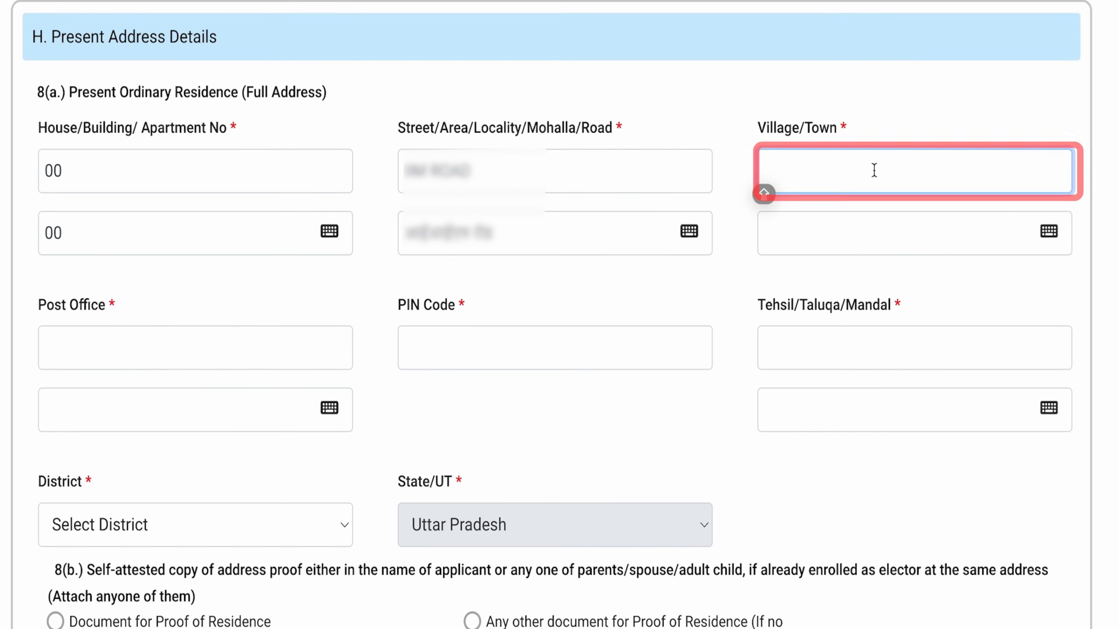
{"action": "type", "text": "BITHAULI"}
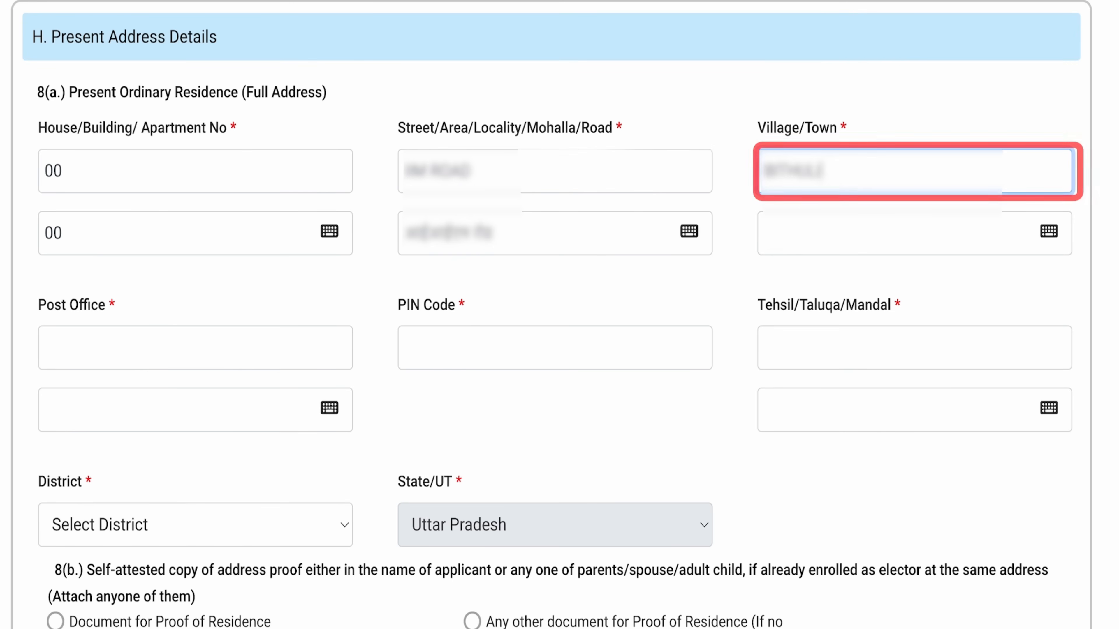
{"action": "left_click", "coordinate": [732, 266]}
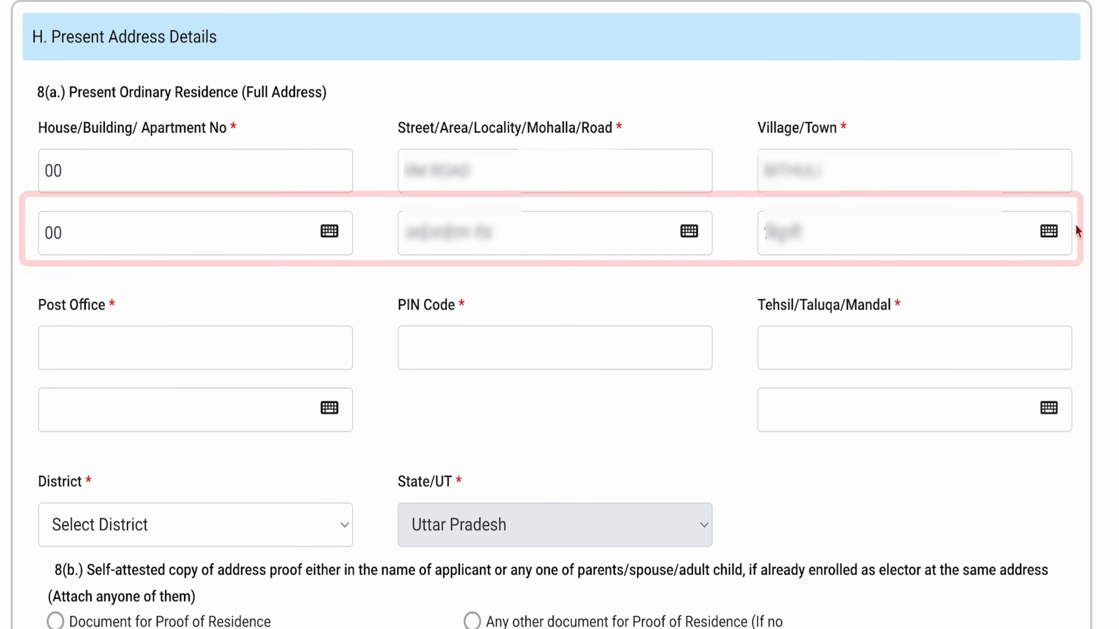
Correct a letter in the village's Hindi spelling with the Inscript keyboard
{"action": "left_click", "coordinate": [1049, 231]}
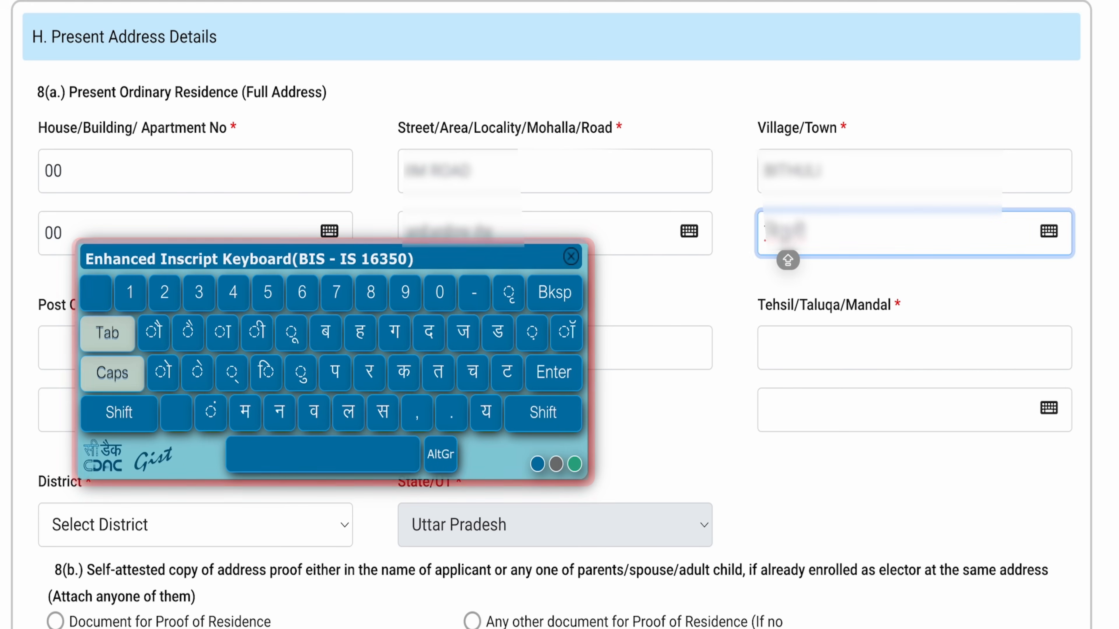
{"action": "left_click", "coordinate": [196, 336]}
{"action": "scroll", "coordinate": [198, 337], "scroll_direction": "down", "scroll_amount": 1}
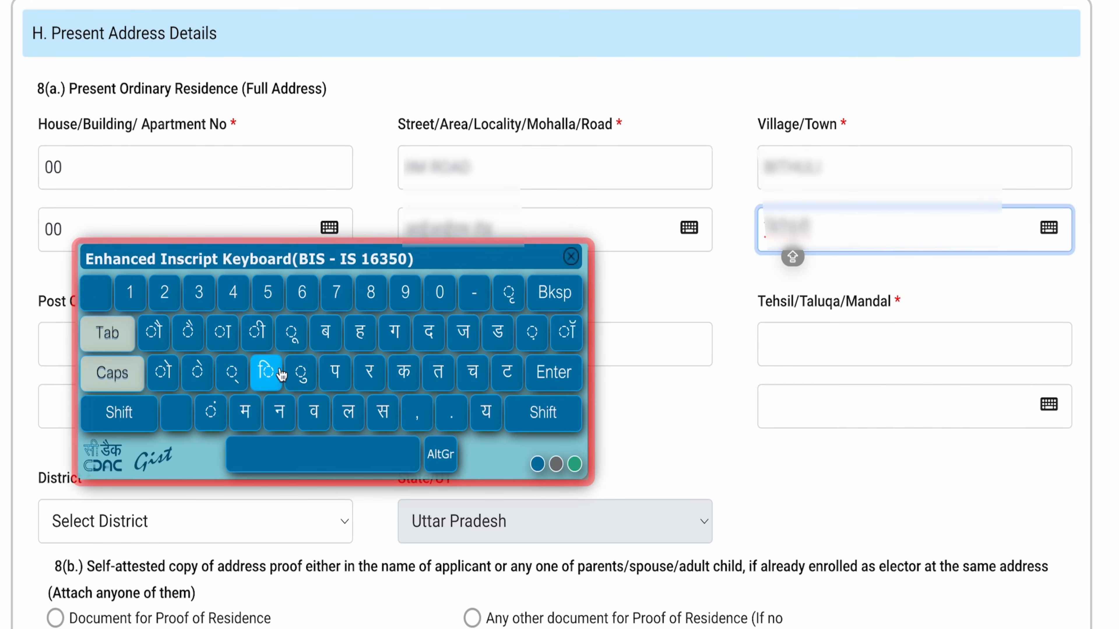
{"action": "left_click", "coordinate": [570, 256]}
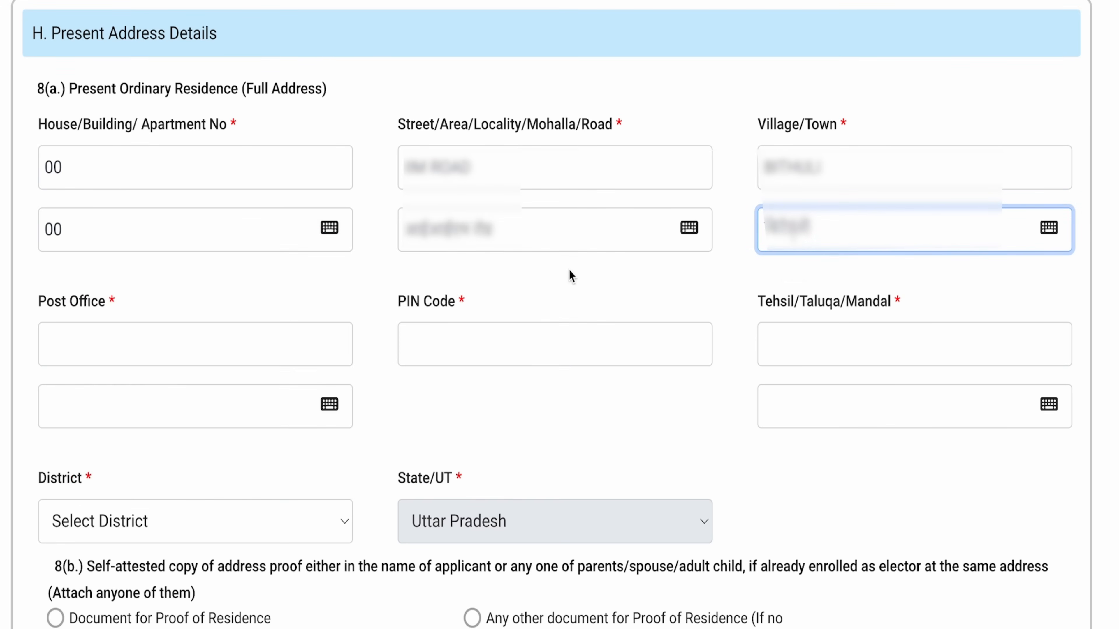
Fill in the post office name, tehsil LUCKNOW and district Lucknow
{"action": "left_click", "coordinate": [203, 339]}
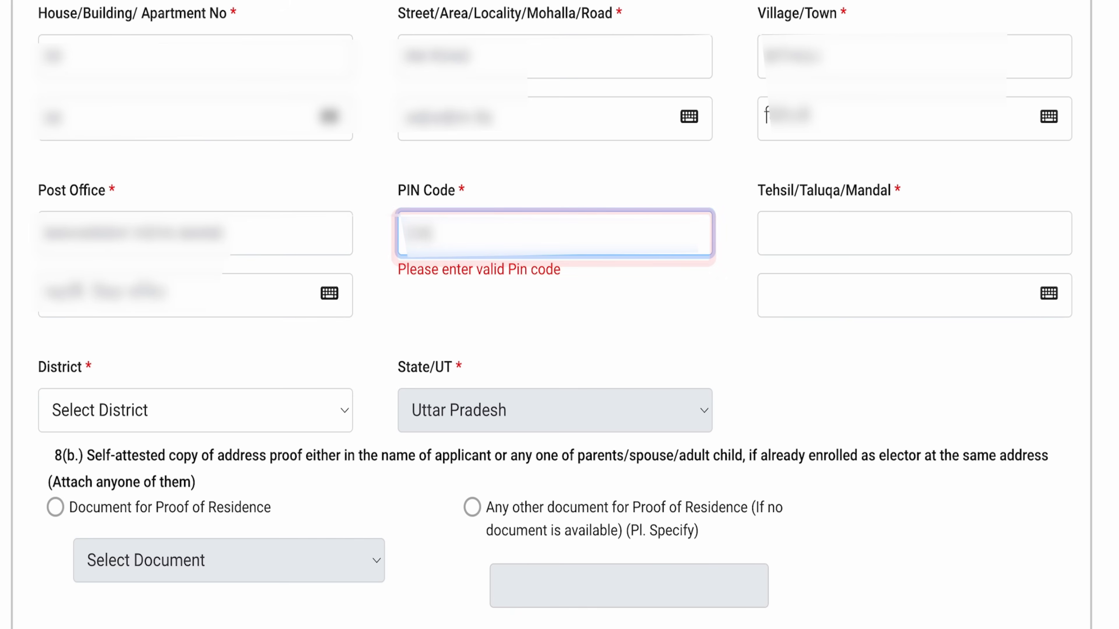
{"action": "type", "text": "***"}
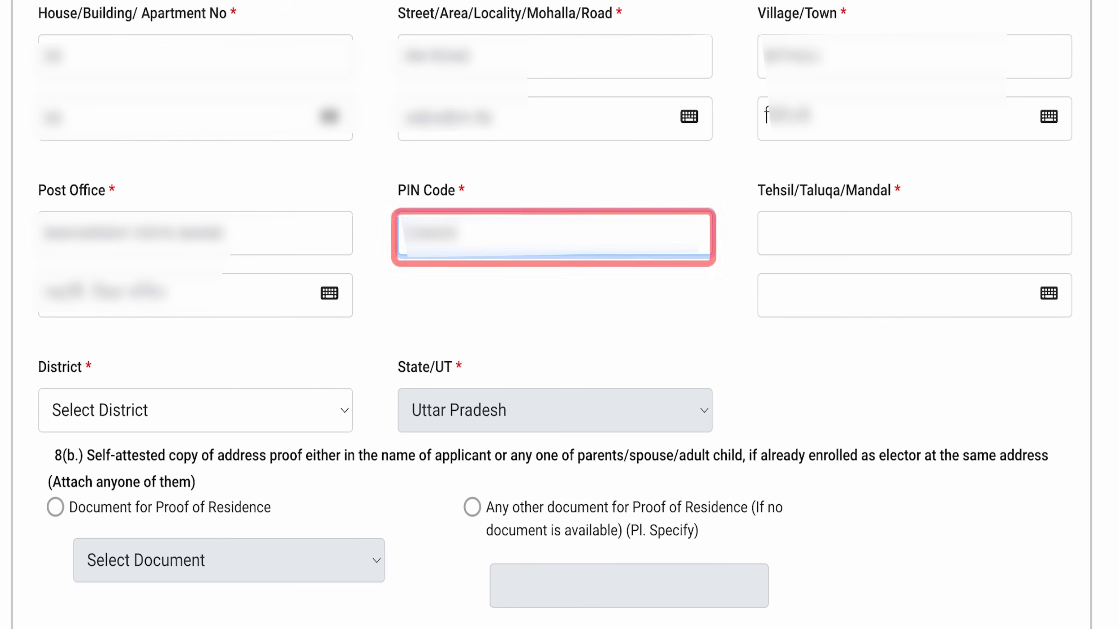
{"action": "left_click", "coordinate": [801, 217]}
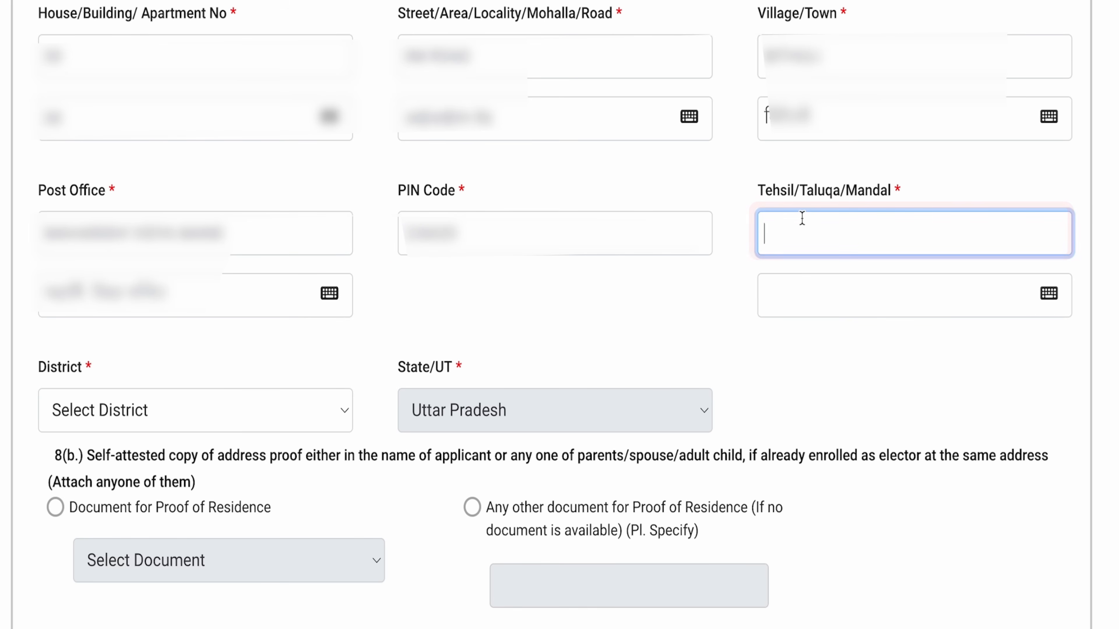
{"action": "type", "text": "LUCKNOW"}
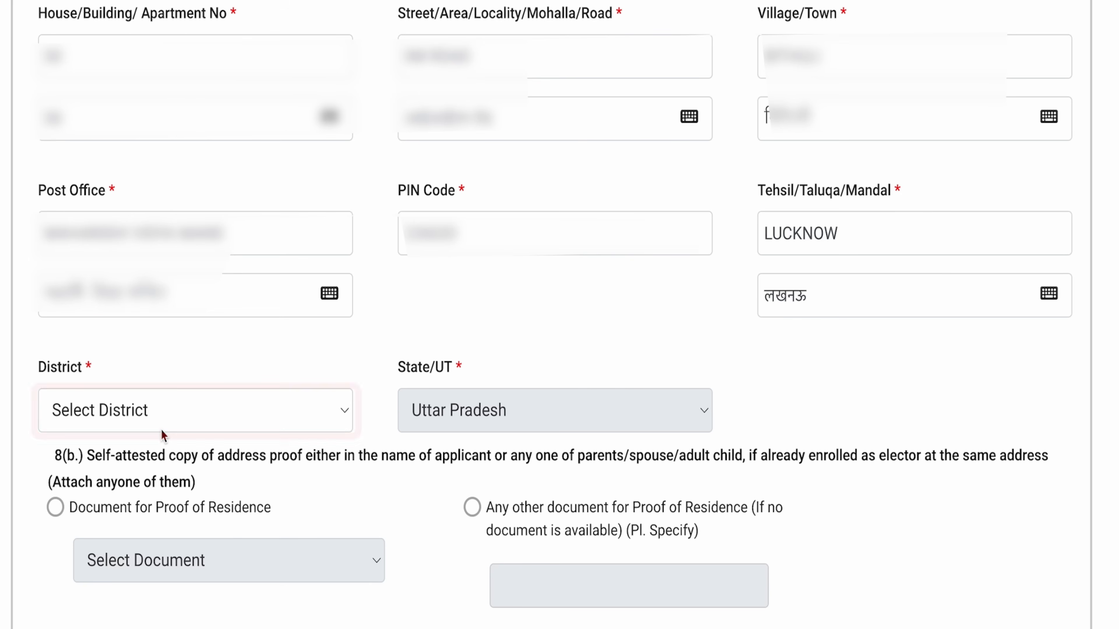
{"action": "left_click", "coordinate": [170, 415]}
{"action": "left_click", "coordinate": [177, 439]}
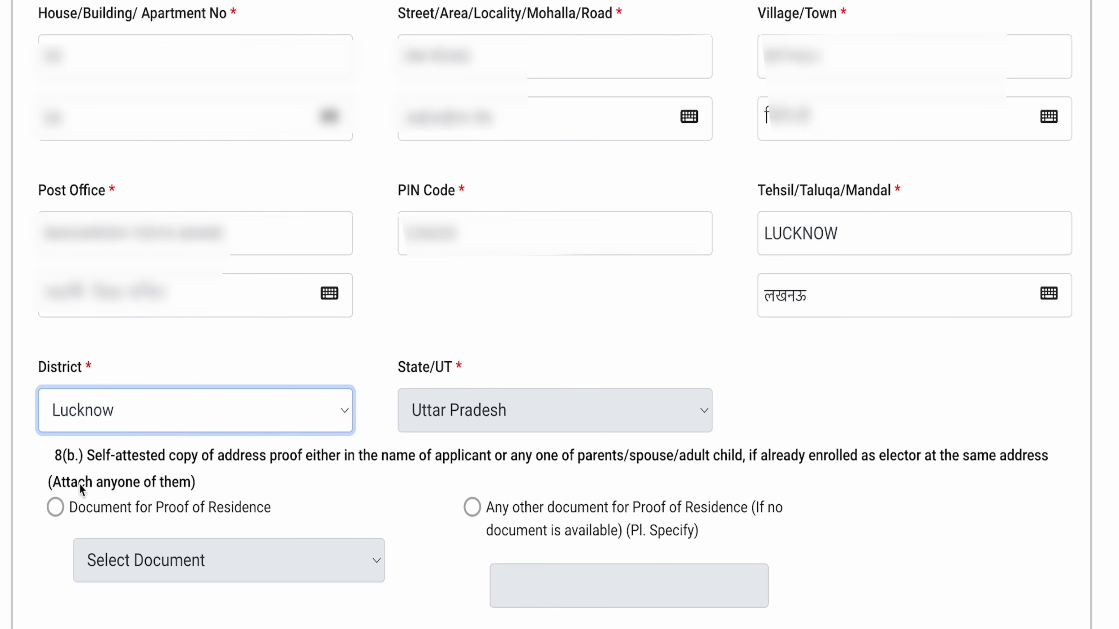
Choose Document for Proof of Residence, select Aadhaar Card, and upload its JPG image
{"action": "left_click", "coordinate": [57, 505]}
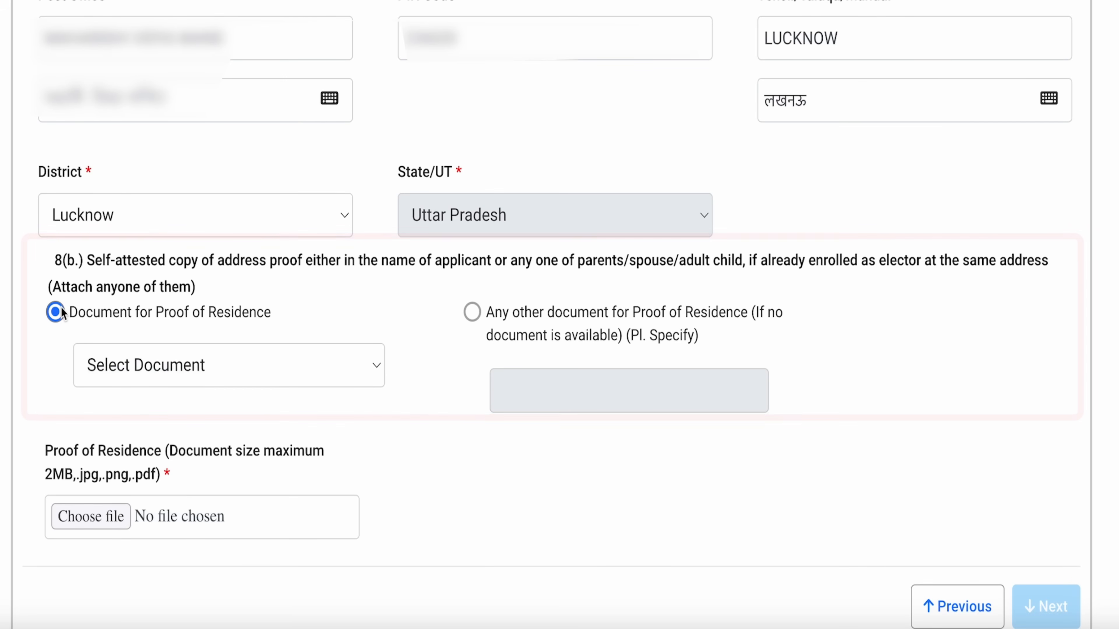
{"action": "scroll", "coordinate": [61, 309], "scroll_direction": "down", "scroll_amount": 4}
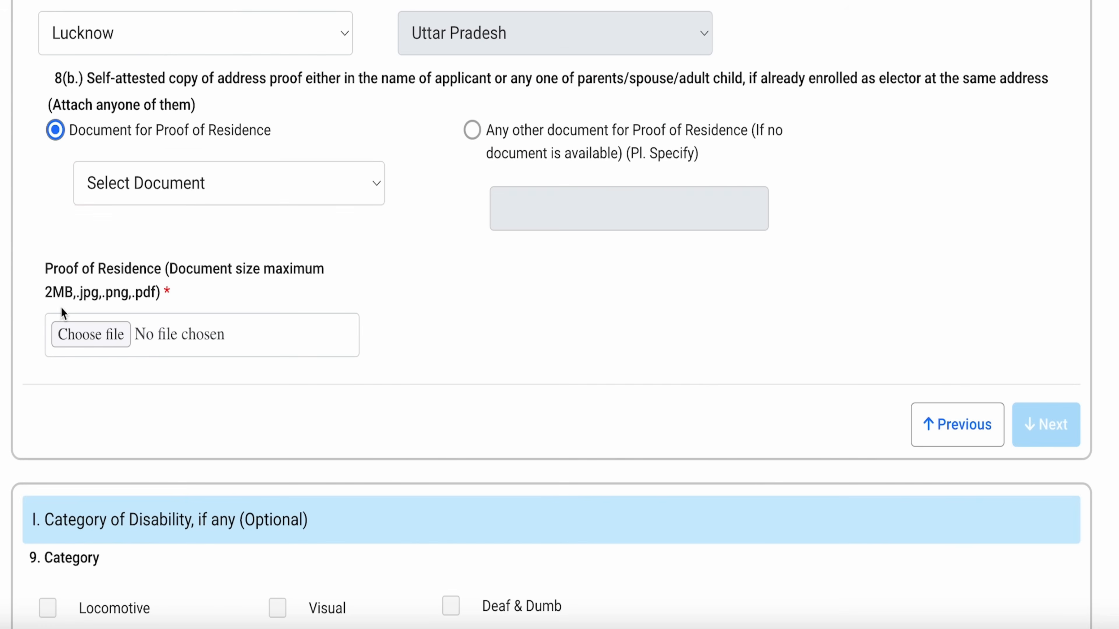
{"action": "left_click", "coordinate": [185, 191]}
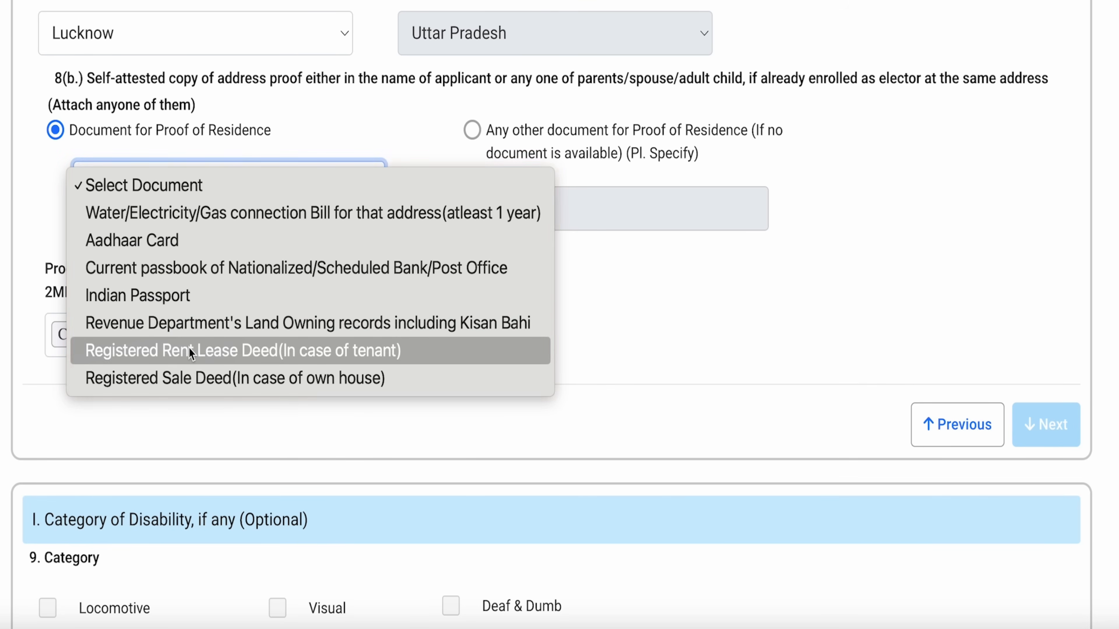
{"action": "left_click", "coordinate": [130, 245]}
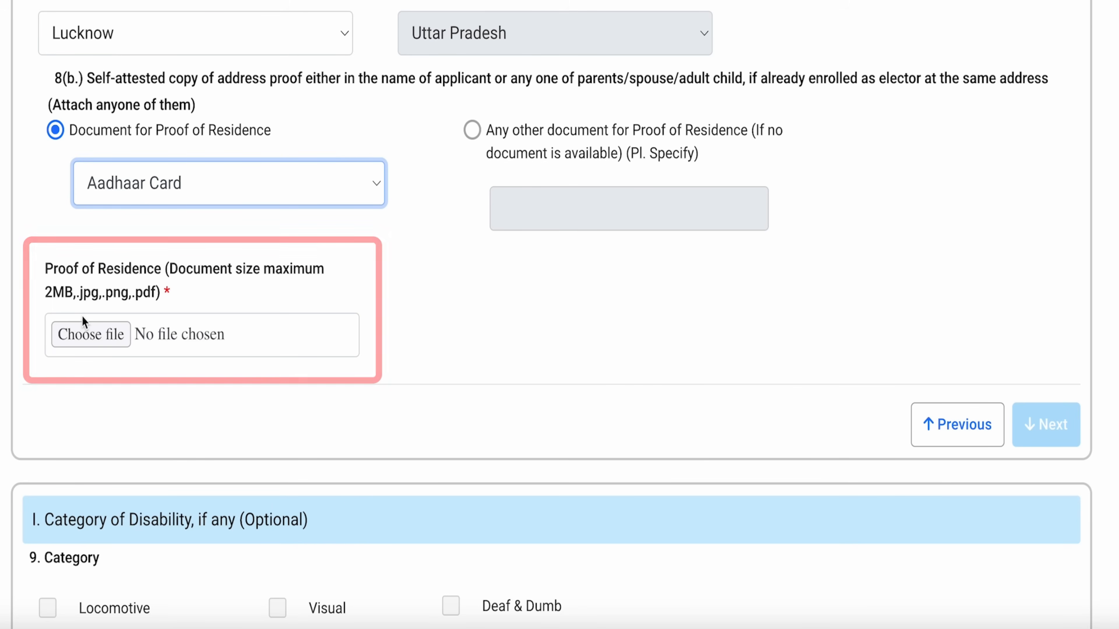
{"action": "left_click", "coordinate": [98, 337]}
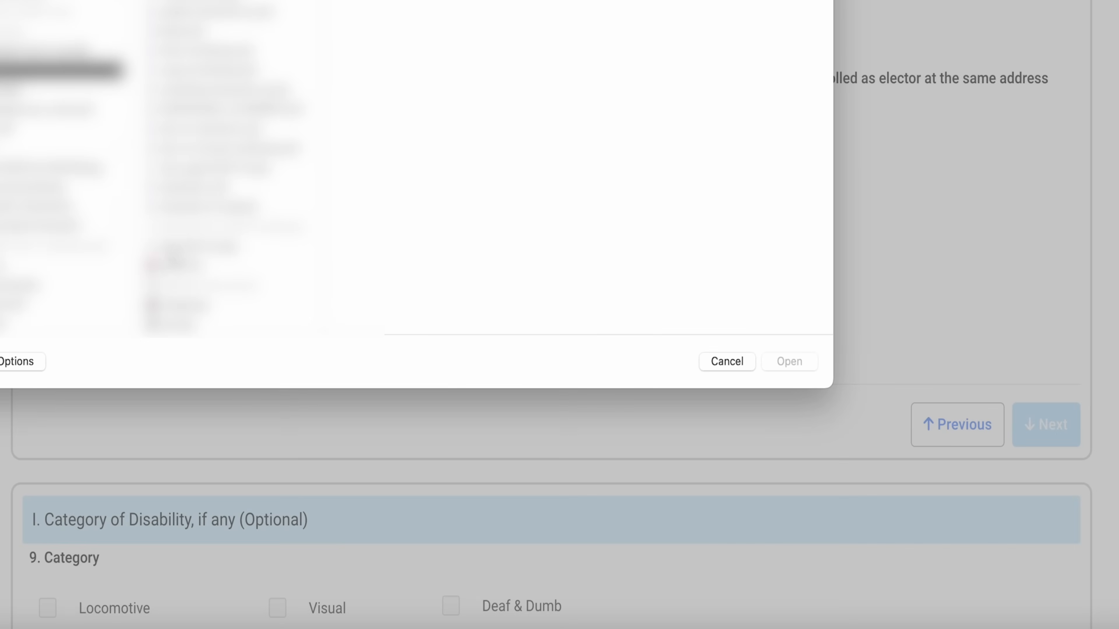
{"action": "left_click", "coordinate": [224, 246]}
{"action": "left_click", "coordinate": [785, 362]}
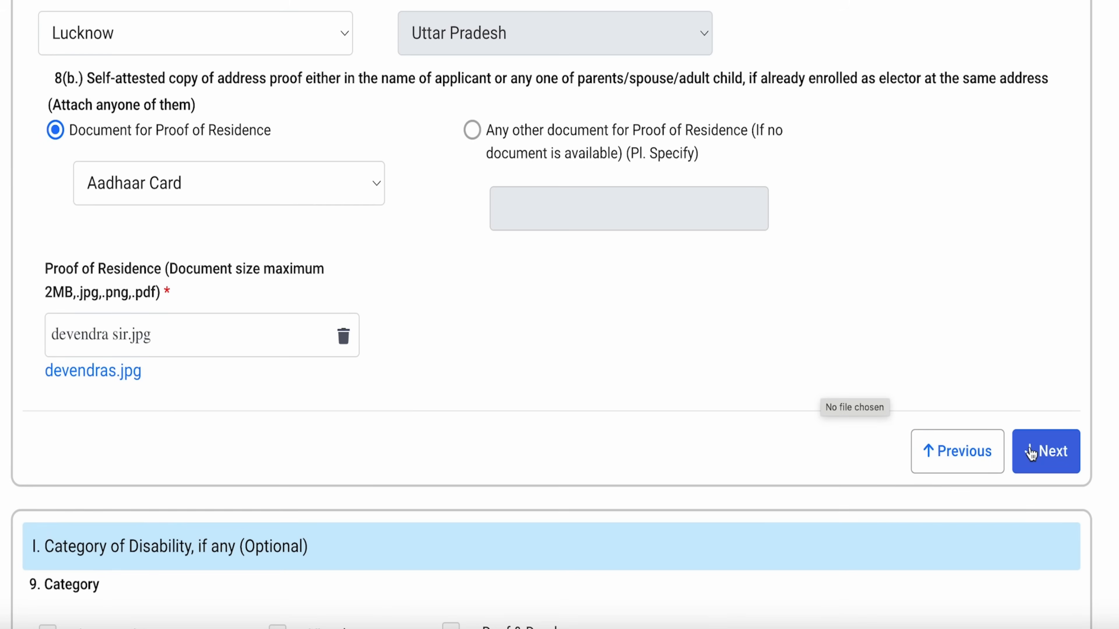
Go past the disability section and leave Family Member details blank to reach the Declaration Form
{"action": "left_click", "coordinate": [1031, 457]}
{"action": "scroll", "coordinate": [436, 311], "scroll_direction": "up", "scroll_amount": 3}
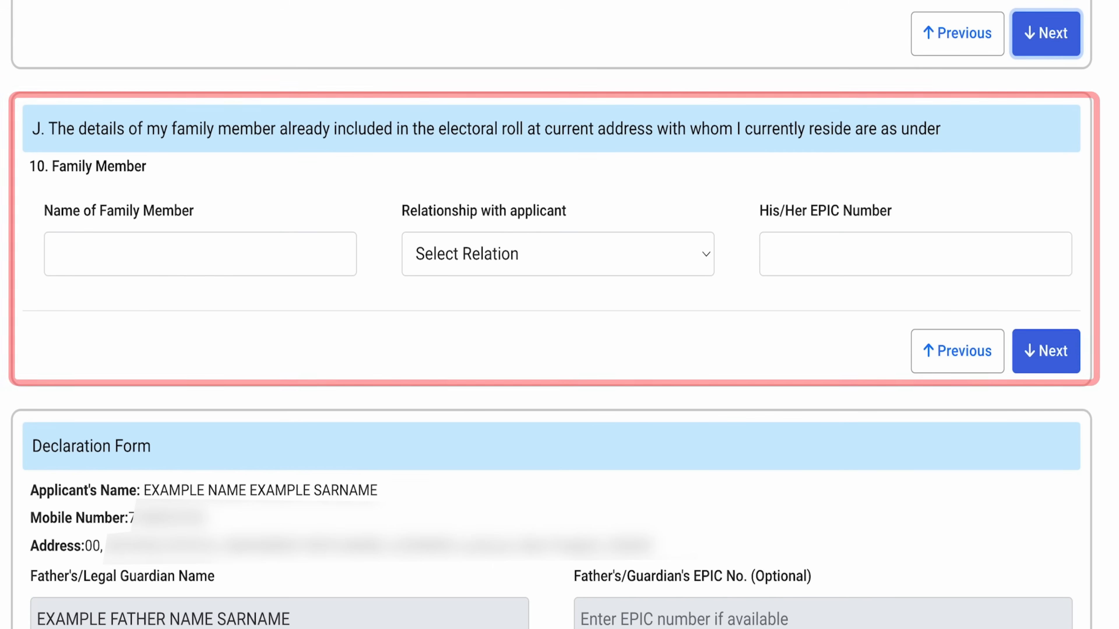
{"action": "left_click", "coordinate": [169, 248]}
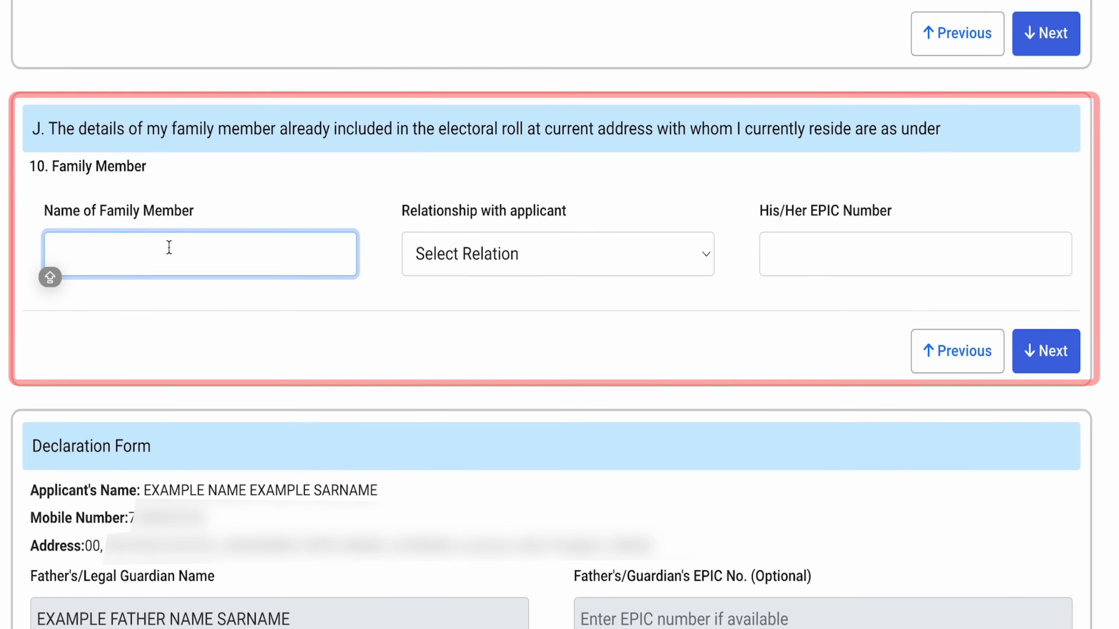
{"action": "key", "text": "Tab"}
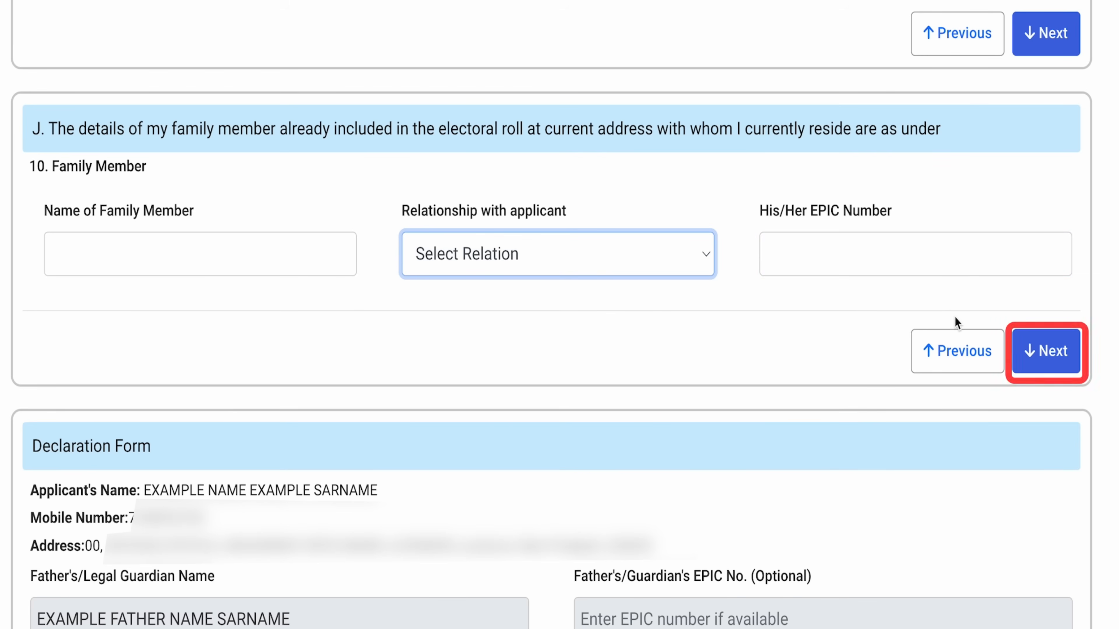
{"action": "left_click", "coordinate": [1015, 343]}
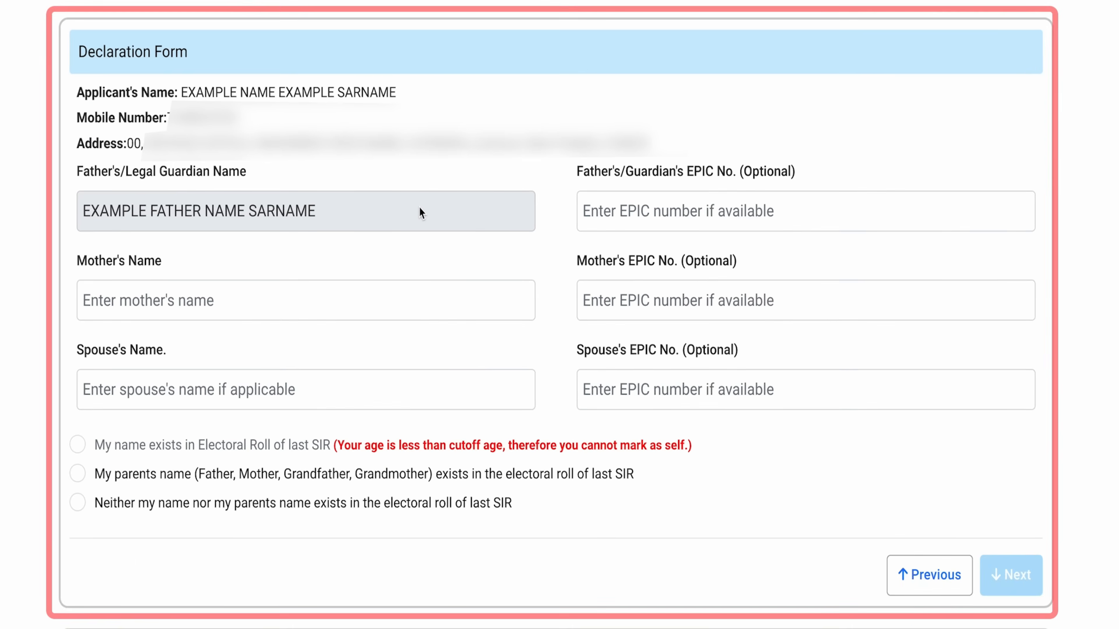
{"action": "left_click", "coordinate": [650, 207]}
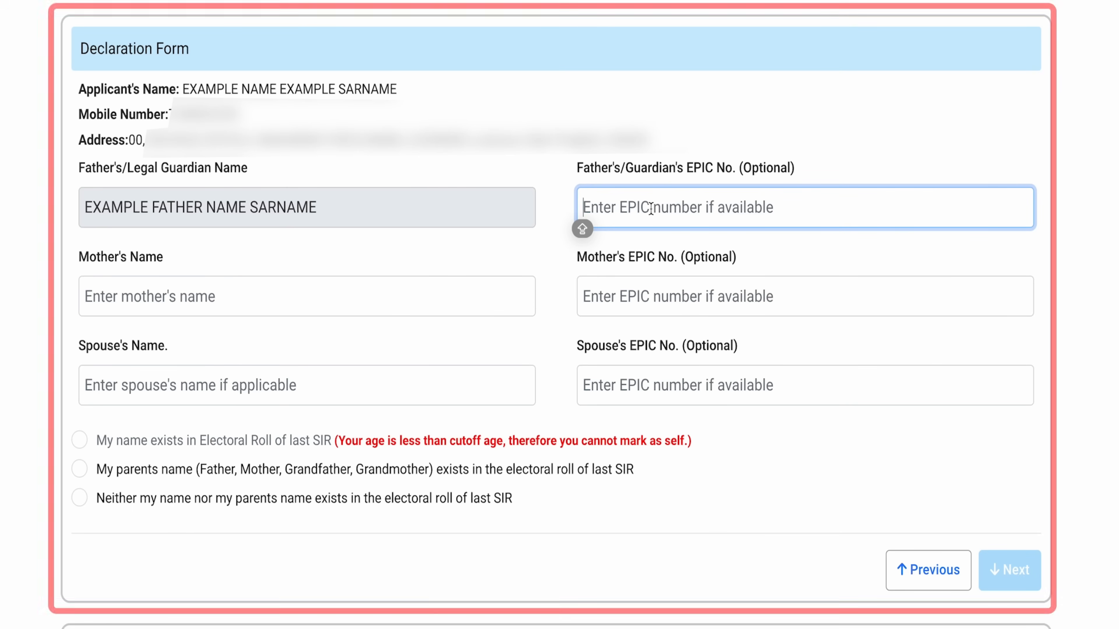
{"action": "scroll", "coordinate": [295, 240], "scroll_direction": "down", "scroll_amount": 1}
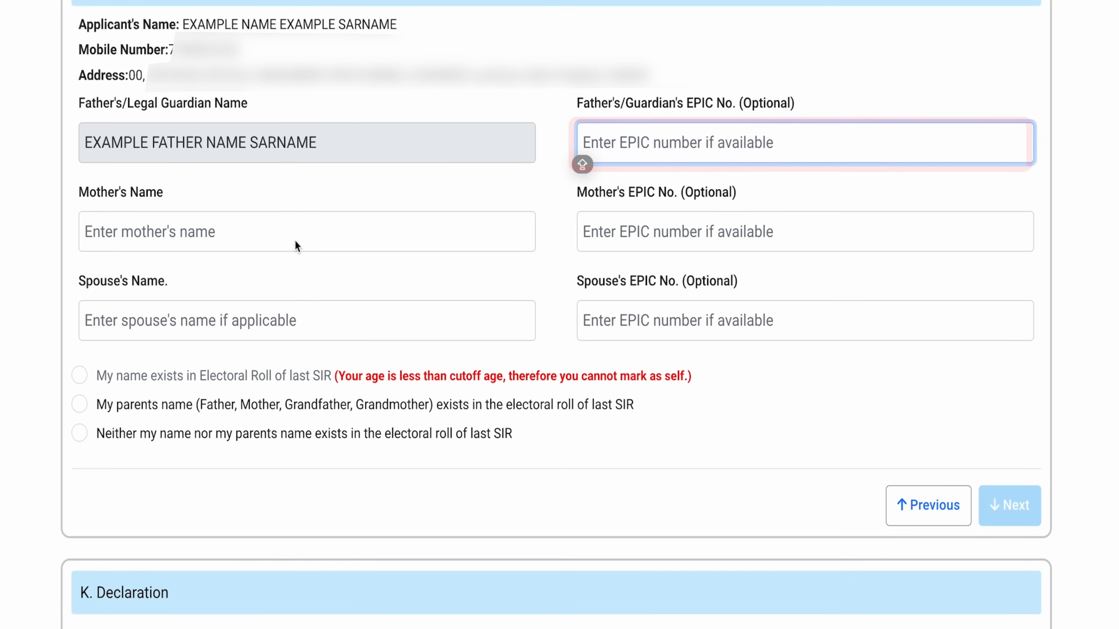
{"action": "left_click", "coordinate": [295, 240]}
{"action": "type", "text": "EXAMPLE MOTHER NAME"}
{"action": "left_click", "coordinate": [623, 232]}
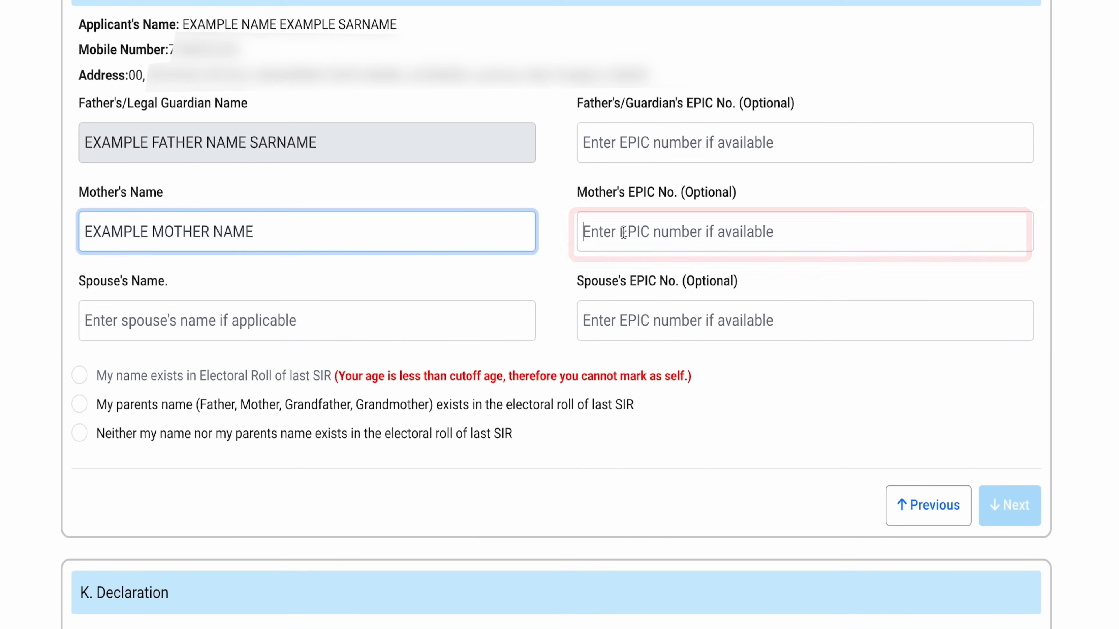
{"action": "left_click", "coordinate": [241, 328]}
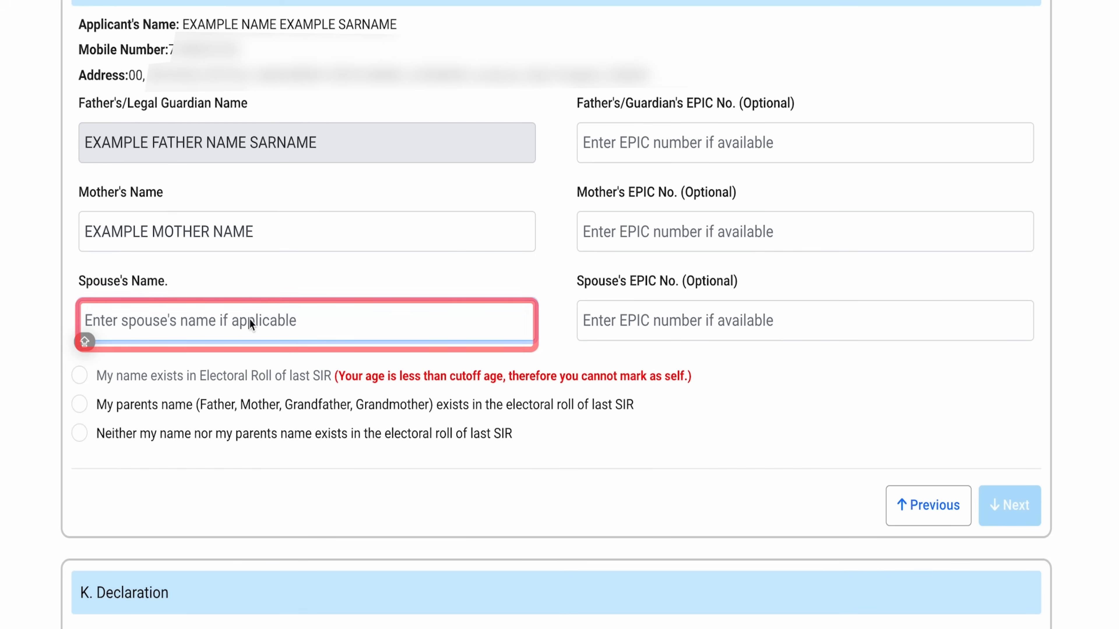
{"action": "key", "text": "Tab"}
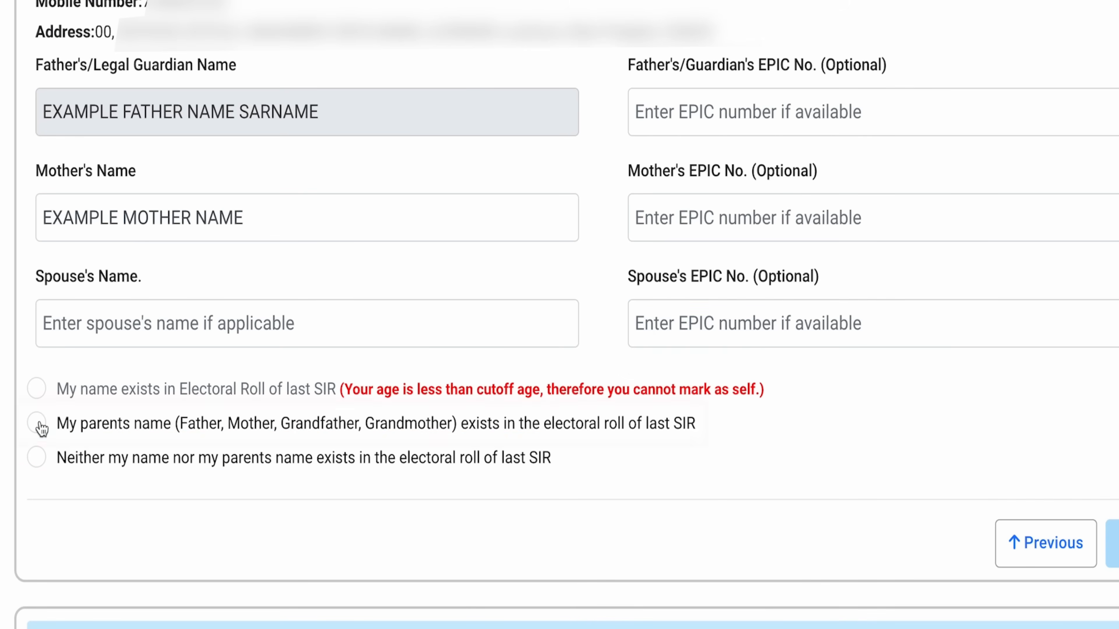
Declare a parent is on the last SIR roll, choosing Uttar Pradesh and their assembly constituency
{"action": "left_click", "coordinate": [36, 422]}
{"action": "scroll", "coordinate": [380, 493], "scroll_direction": "down", "scroll_amount": 4}
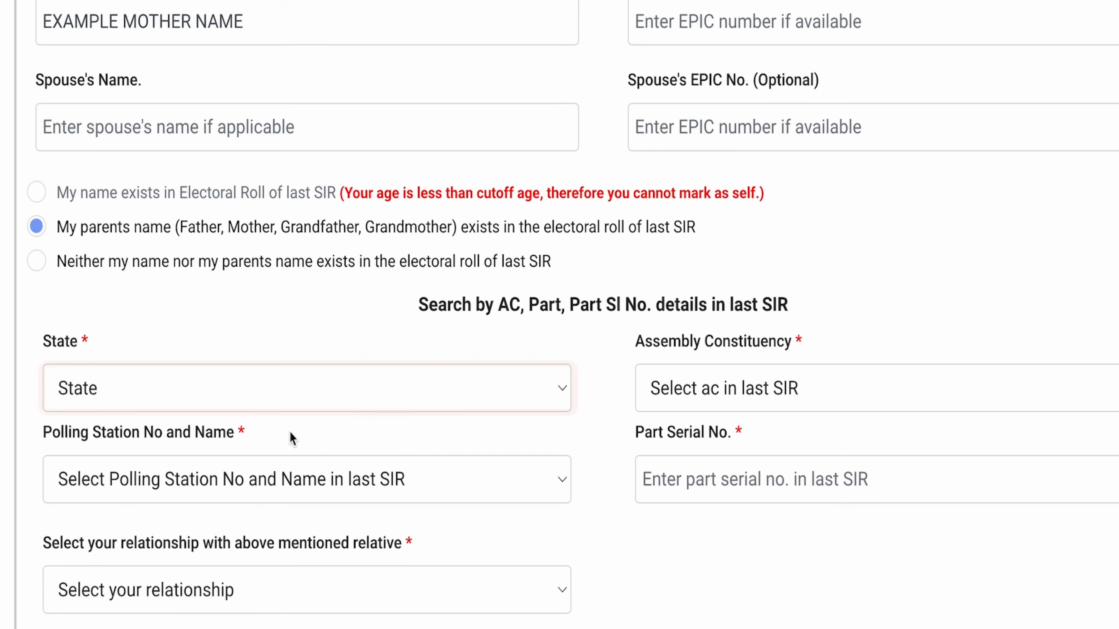
{"action": "scroll", "coordinate": [292, 461], "scroll_direction": "down", "scroll_amount": 3}
{"action": "left_click", "coordinate": [289, 359]}
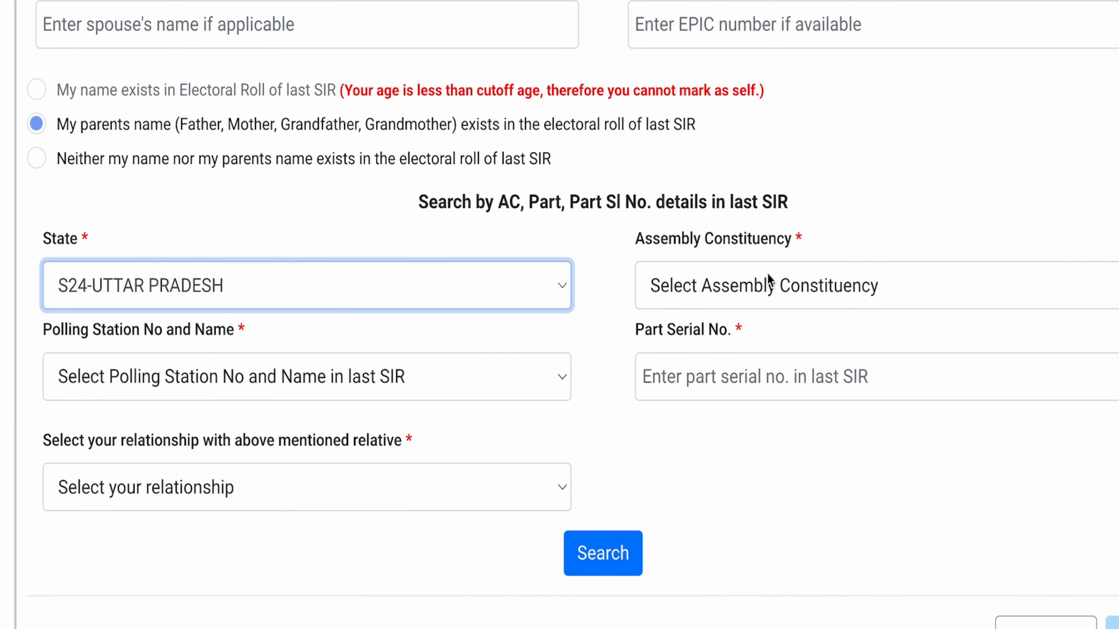
{"action": "left_click", "coordinate": [768, 285]}
{"action": "scroll", "coordinate": [770, 484], "scroll_direction": "down", "scroll_amount": 3}
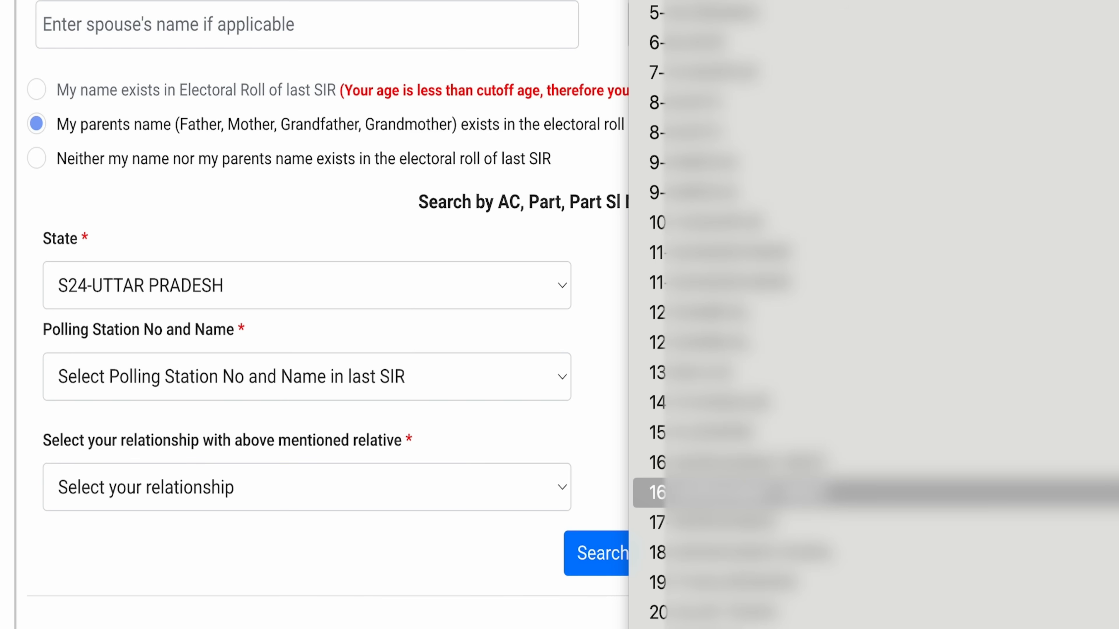
{"action": "scroll", "coordinate": [656, 494], "scroll_direction": "down", "scroll_amount": 3}
{"action": "scroll", "coordinate": [656, 502], "scroll_direction": "down", "scroll_amount": 20}
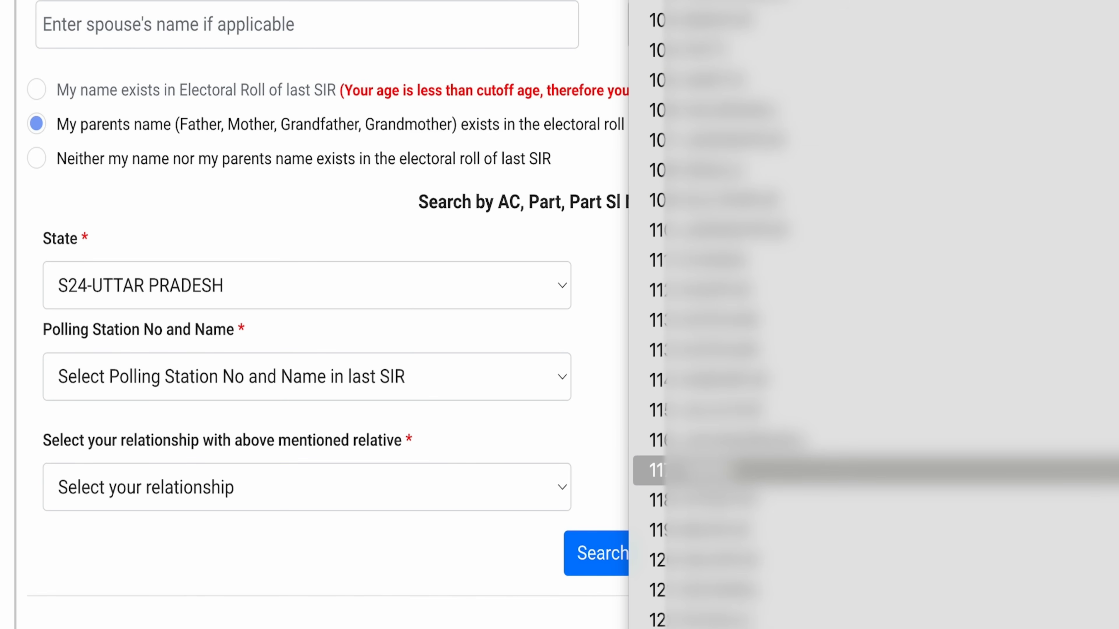
{"action": "scroll", "coordinate": [656, 485], "scroll_direction": "down", "scroll_amount": 3}
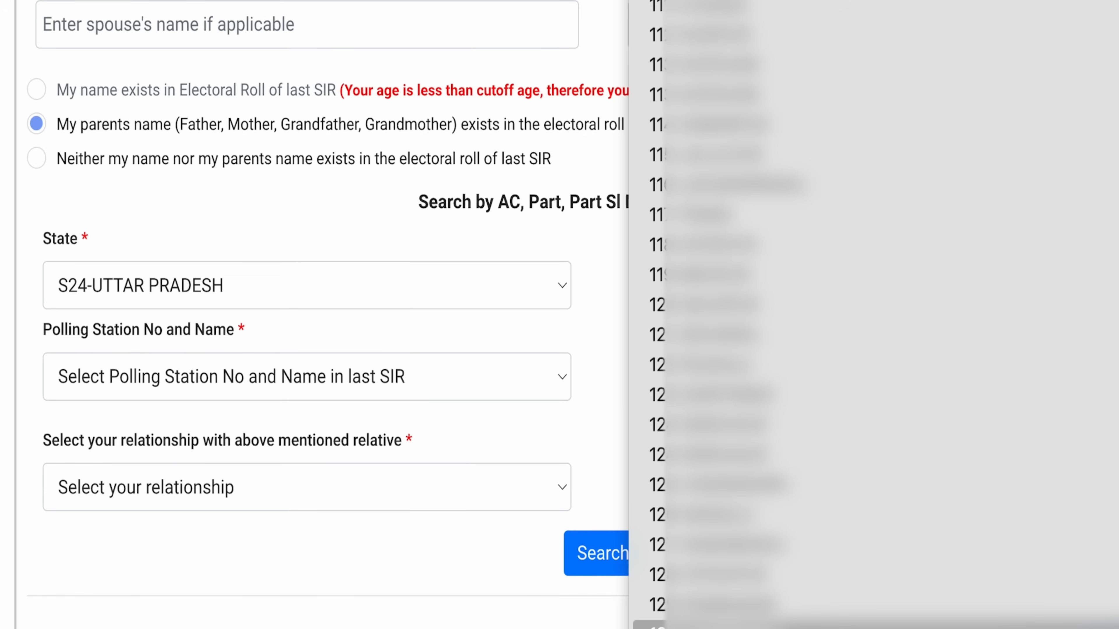
{"action": "left_click", "coordinate": [705, 625]}
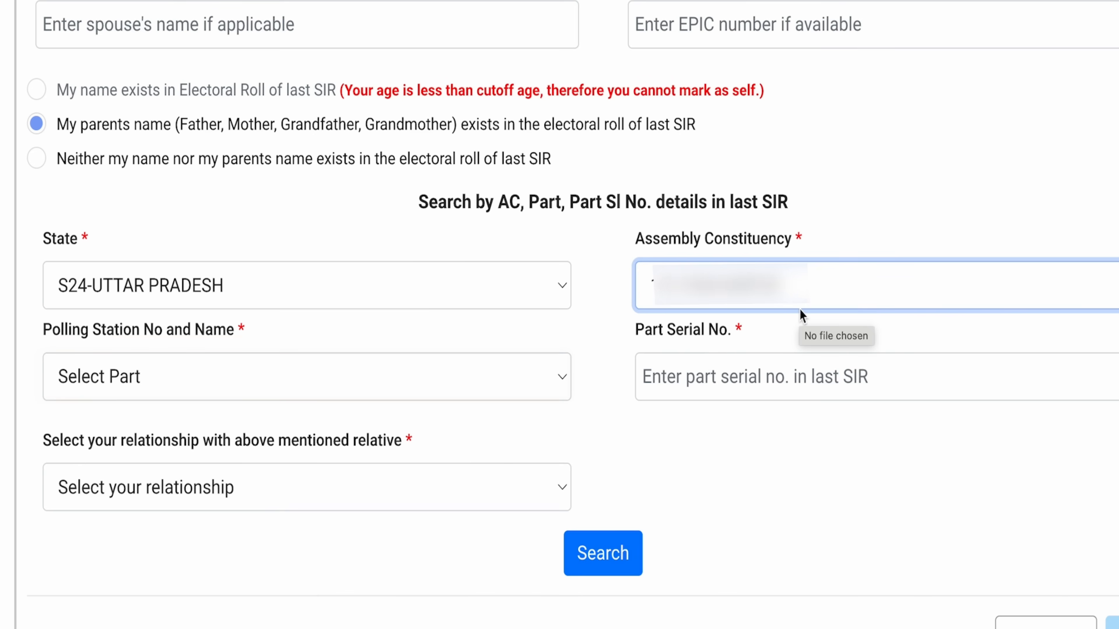
Select the parent's polling station from the list
{"action": "left_click", "coordinate": [223, 381]}
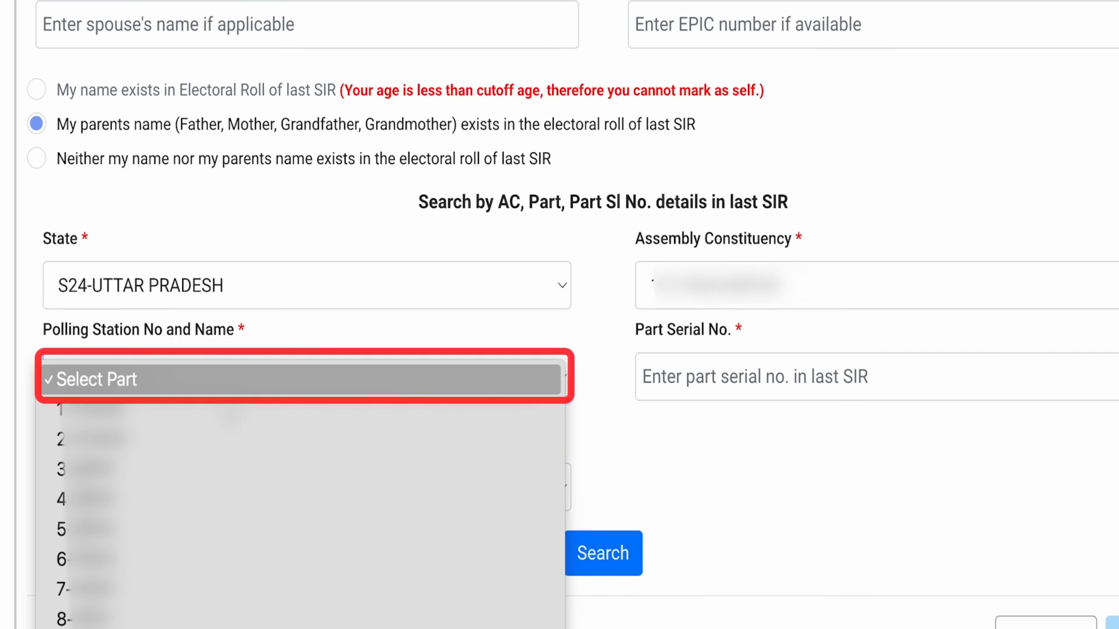
{"action": "scroll", "coordinate": [225, 489], "scroll_direction": "down", "scroll_amount": 5}
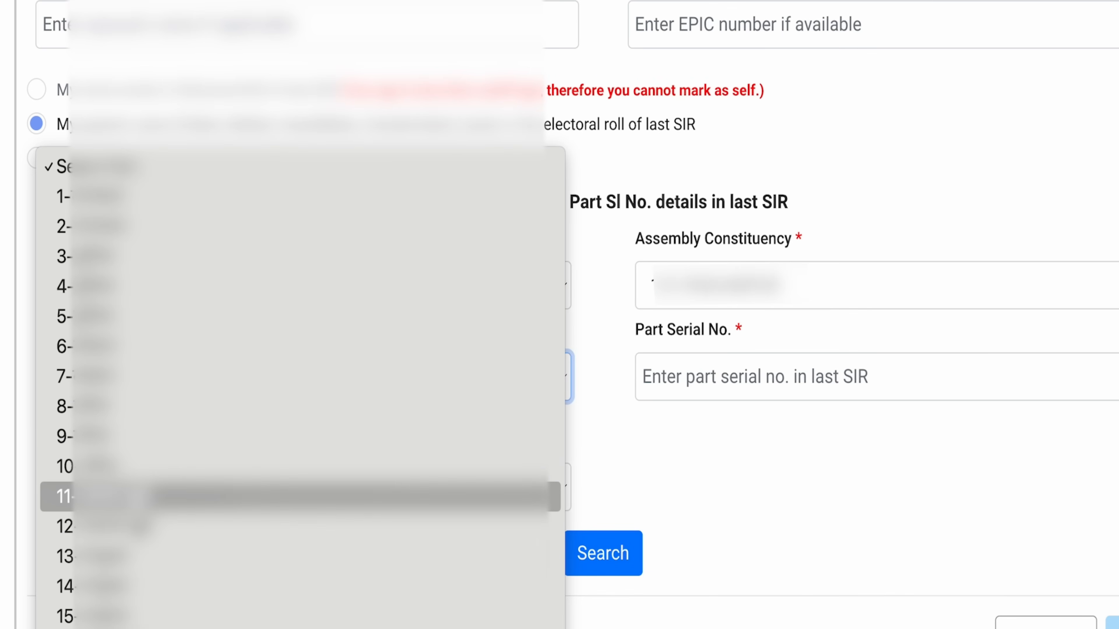
{"action": "scroll", "coordinate": [225, 498], "scroll_direction": "down", "scroll_amount": 4}
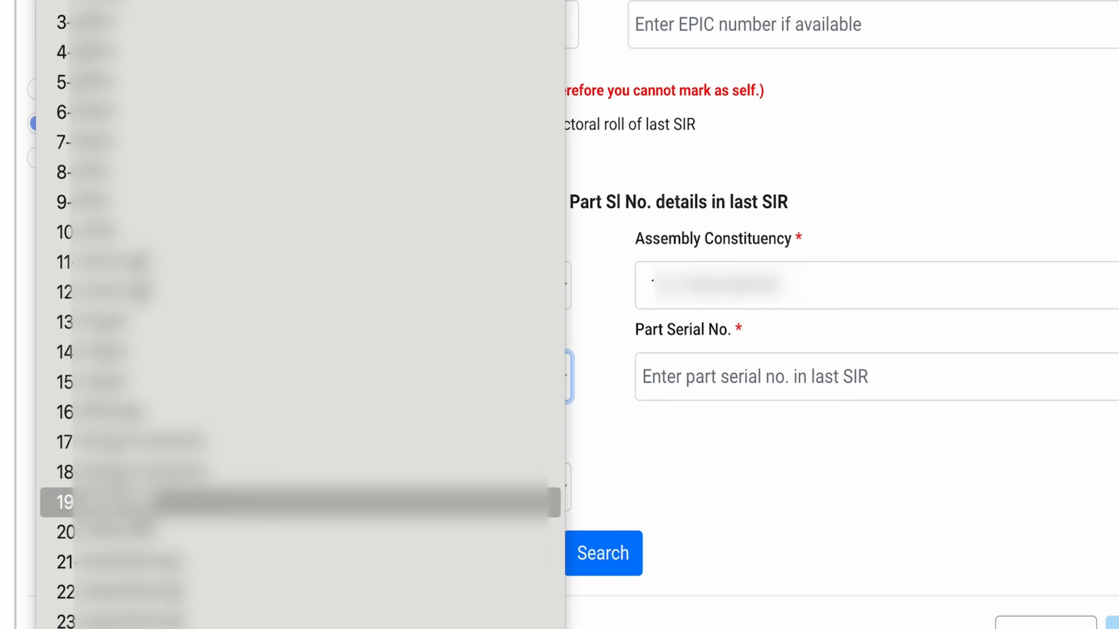
{"action": "scroll", "coordinate": [224, 501], "scroll_direction": "down", "scroll_amount": 4}
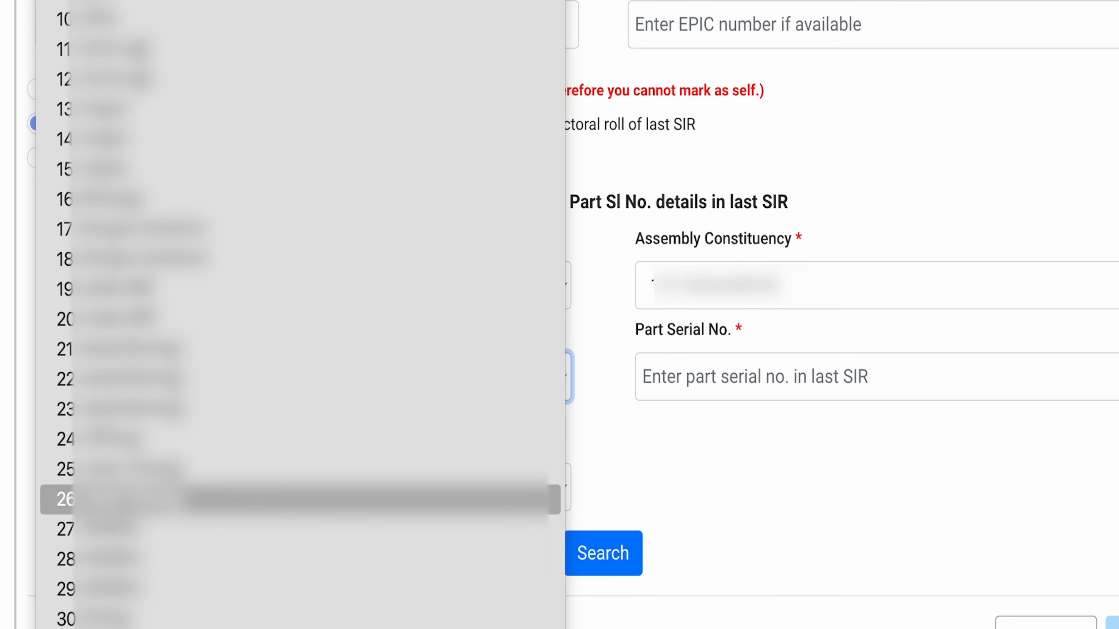
{"action": "scroll", "coordinate": [224, 500], "scroll_direction": "down", "scroll_amount": 3}
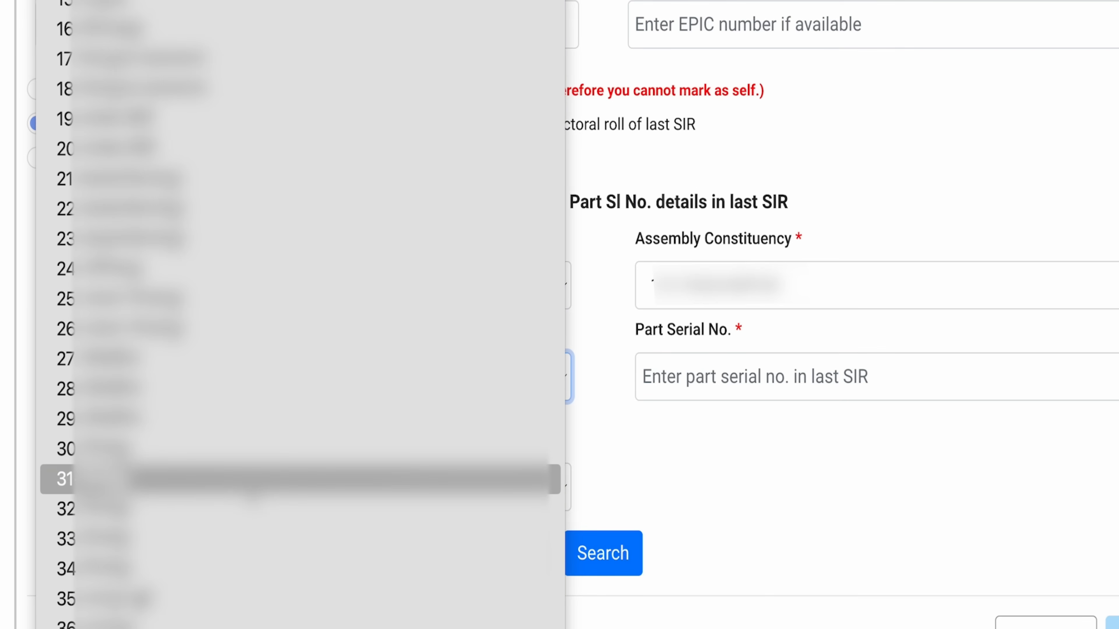
{"action": "scroll", "coordinate": [225, 489], "scroll_direction": "down", "scroll_amount": 10}
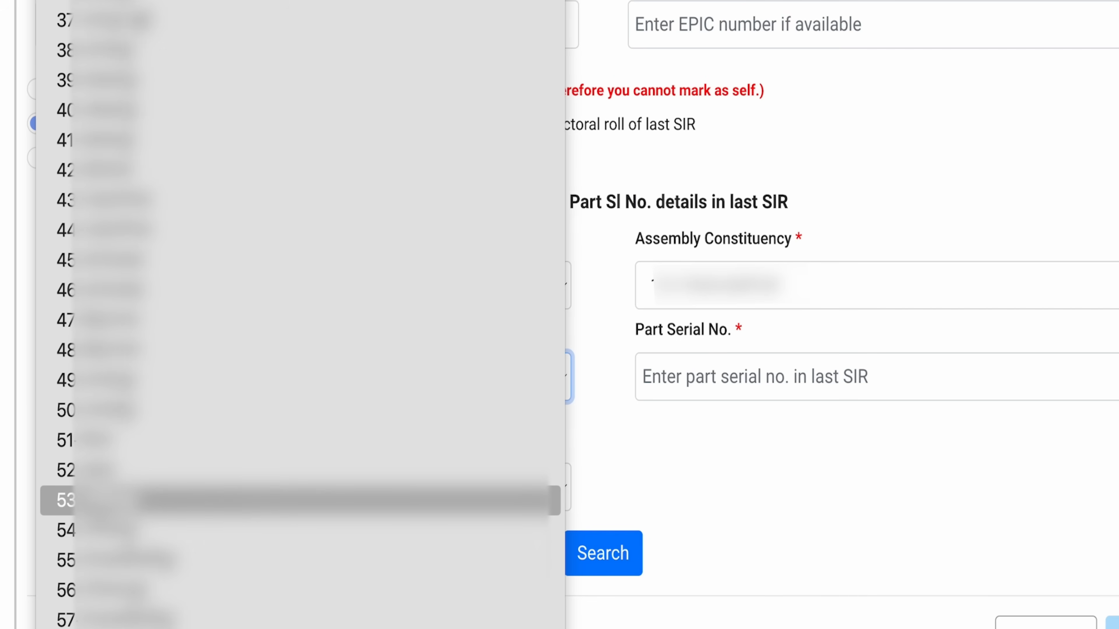
{"action": "scroll", "coordinate": [225, 503], "scroll_direction": "down", "scroll_amount": 5}
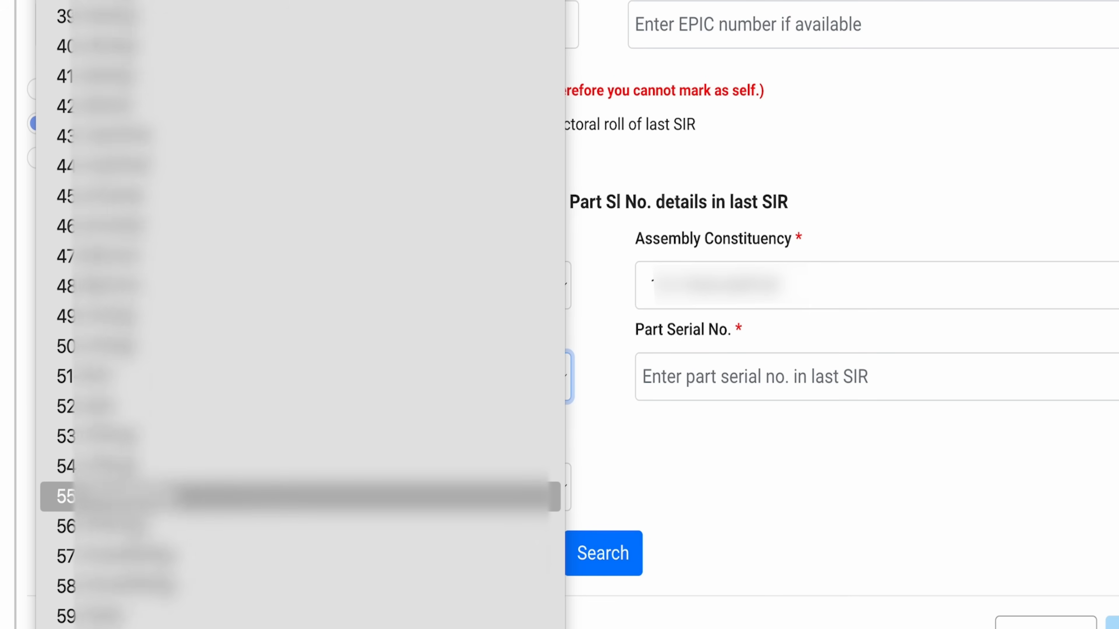
{"action": "scroll", "coordinate": [337, 524], "scroll_direction": "down", "scroll_amount": 10}
{"action": "left_click", "coordinate": [337, 540]}
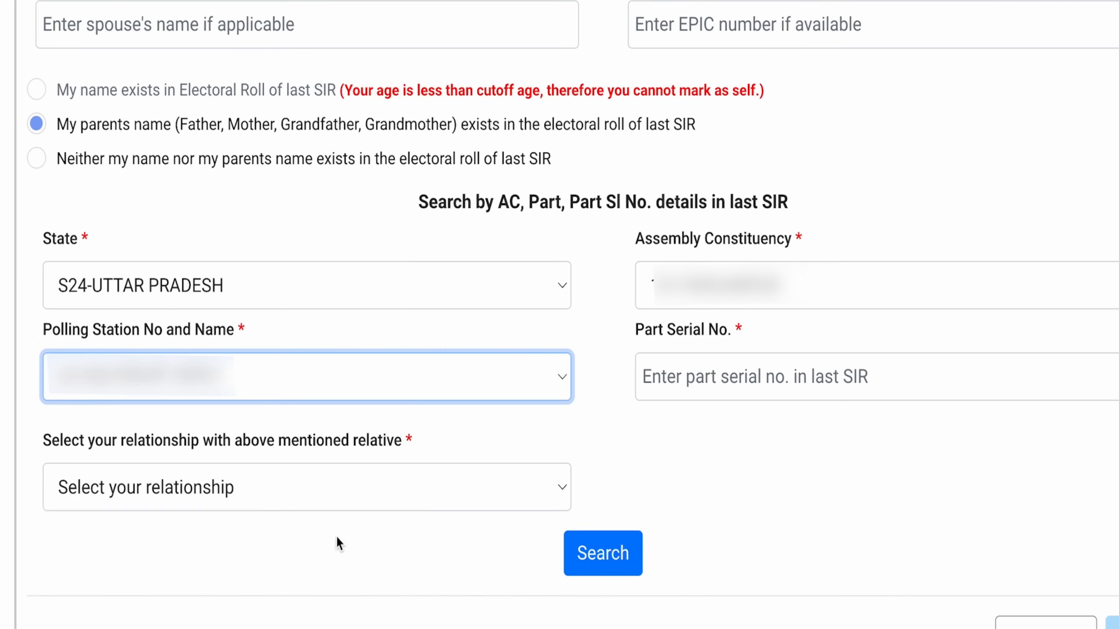
Enter part serial number -1, set relationship to Father, and search the roll
{"action": "left_click", "coordinate": [840, 370]}
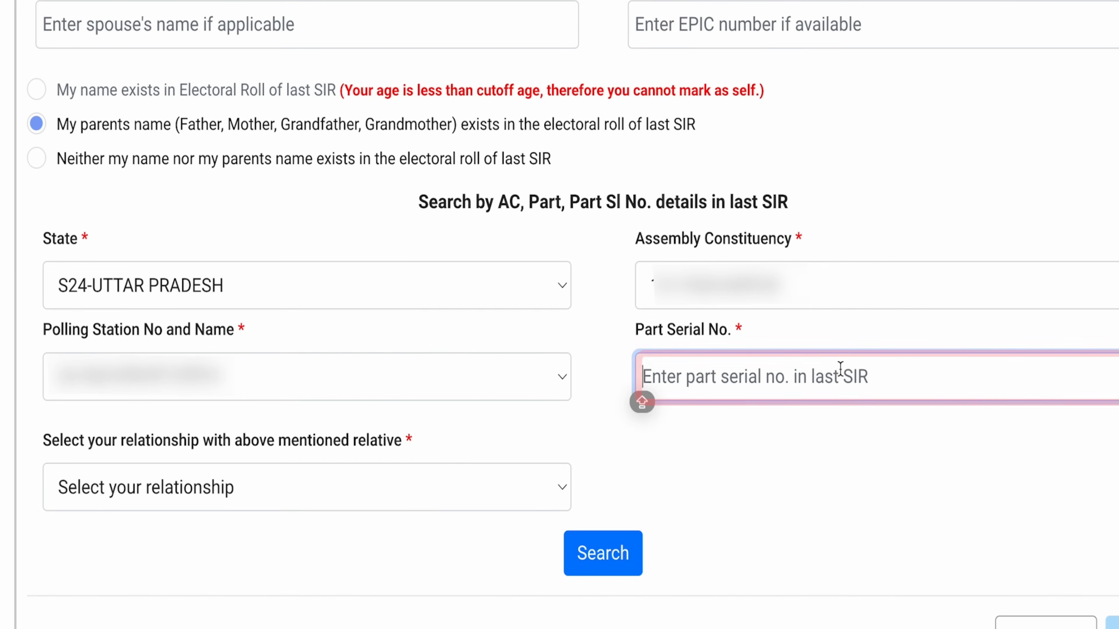
{"action": "type", "text": "-1"}
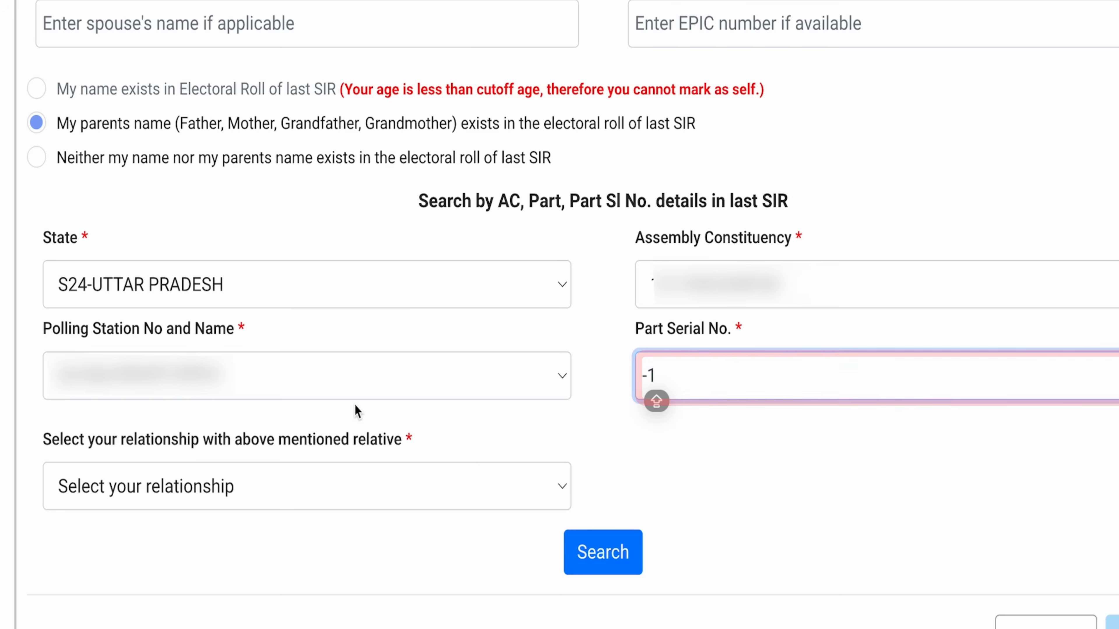
{"action": "scroll", "coordinate": [354, 403], "scroll_direction": "down", "scroll_amount": 3}
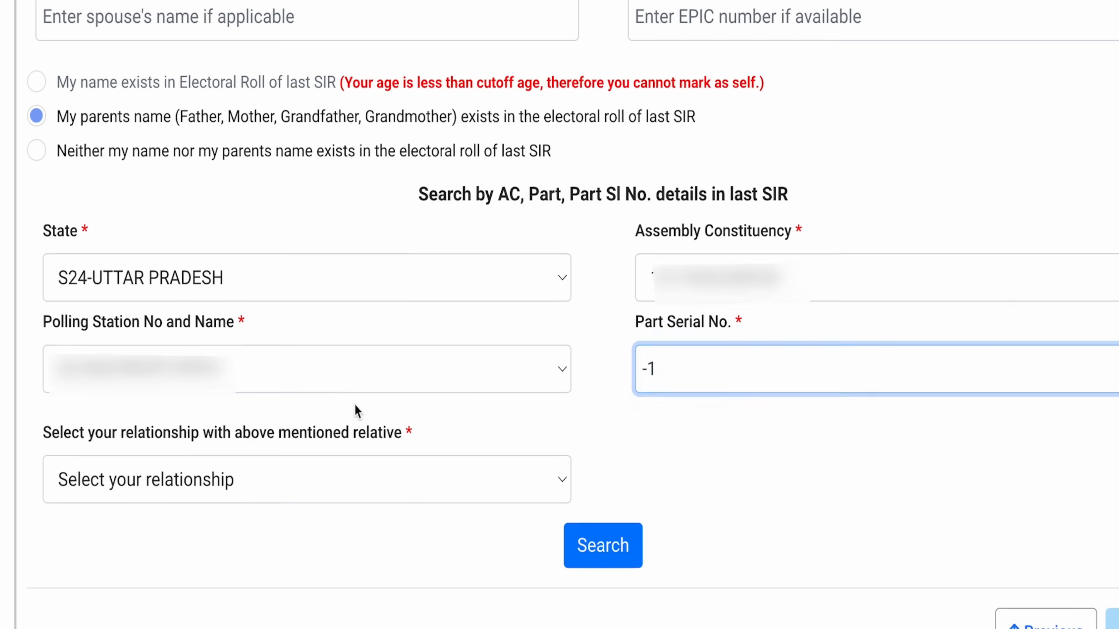
{"action": "left_click", "coordinate": [399, 380]}
{"action": "left_click", "coordinate": [80, 413]}
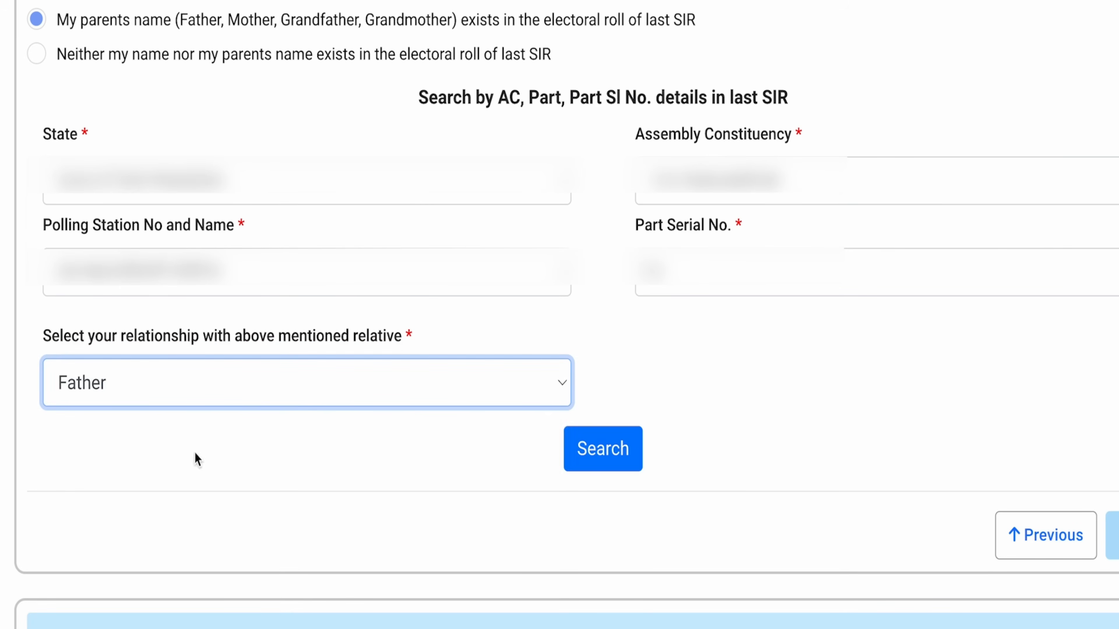
{"action": "left_click", "coordinate": [597, 461]}
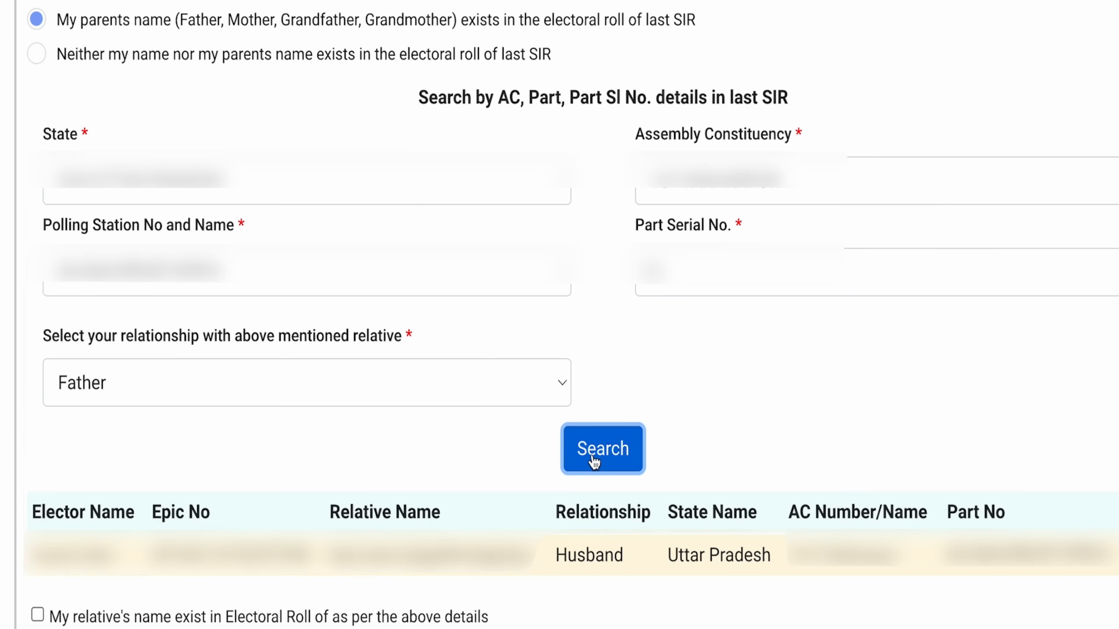
Tick that the relative's name exists on the roll, accept their details, and continue to section K
{"action": "scroll", "coordinate": [594, 461], "scroll_direction": "down", "scroll_amount": 4}
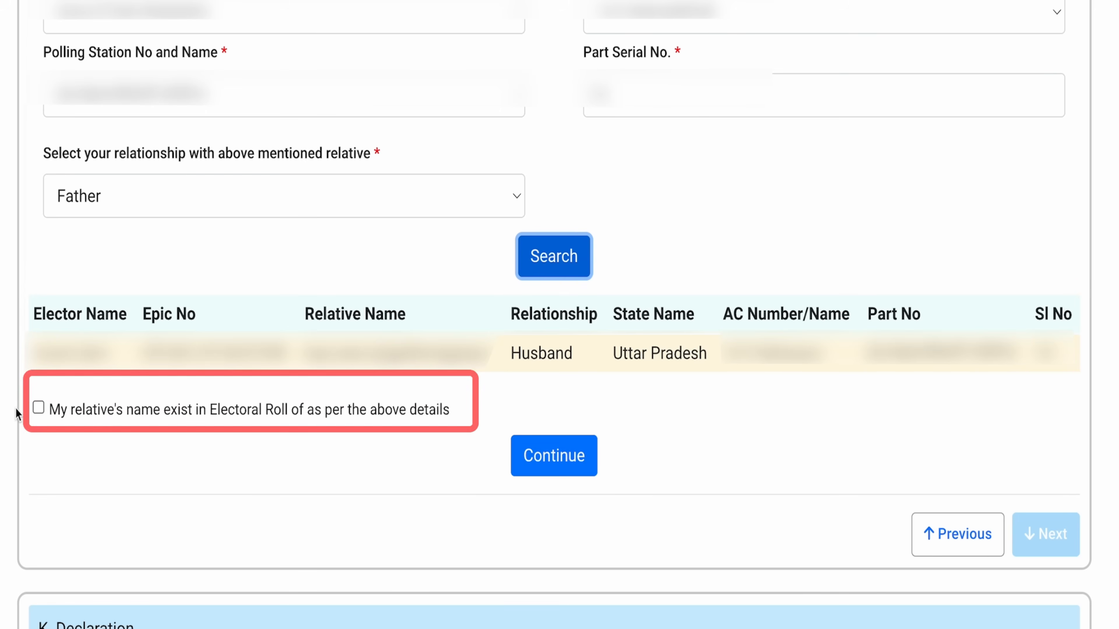
{"action": "left_click", "coordinate": [38, 409]}
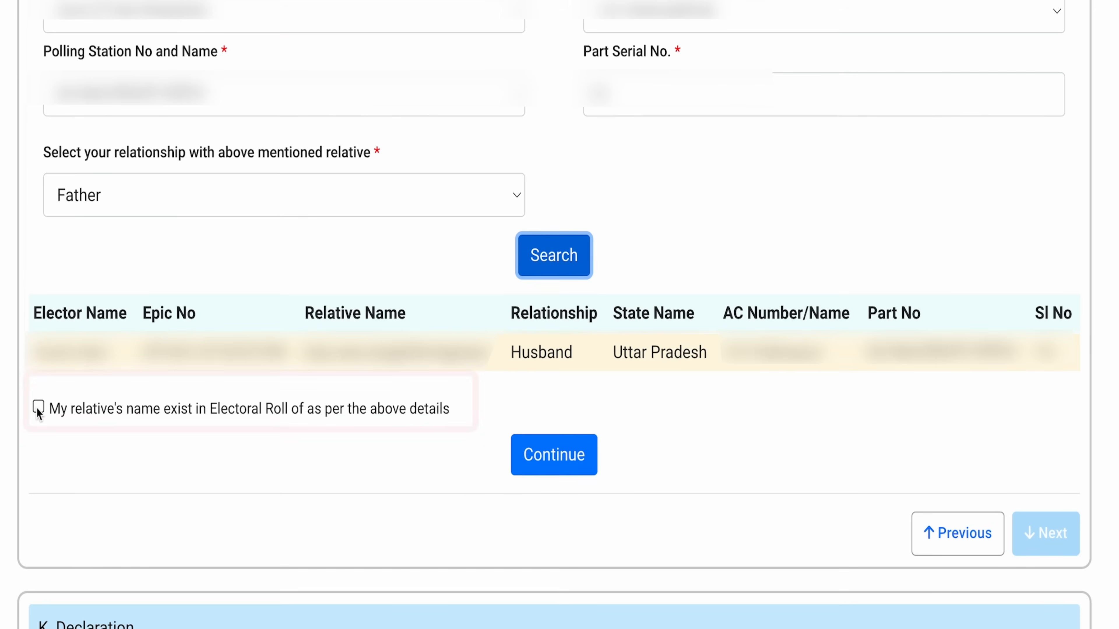
{"action": "left_click", "coordinate": [545, 463]}
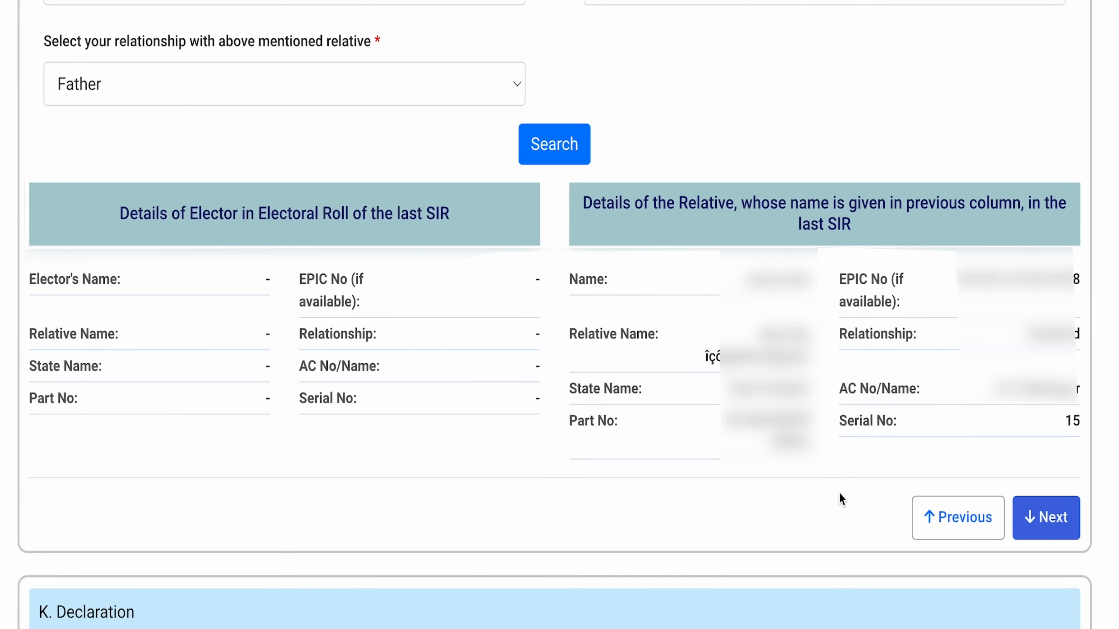
{"action": "left_click", "coordinate": [1044, 519]}
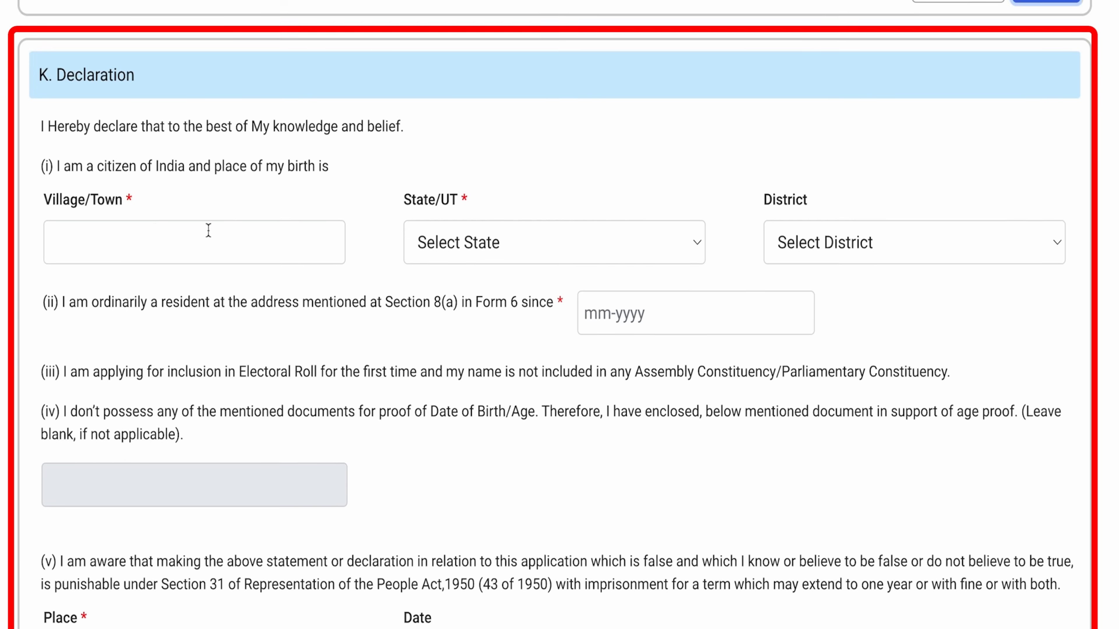
Set birthplace to LUCKNOW, Uttar Pradesh, and pick the birth district
{"action": "left_click", "coordinate": [239, 242]}
{"action": "type", "text": "LUCKNOW"}
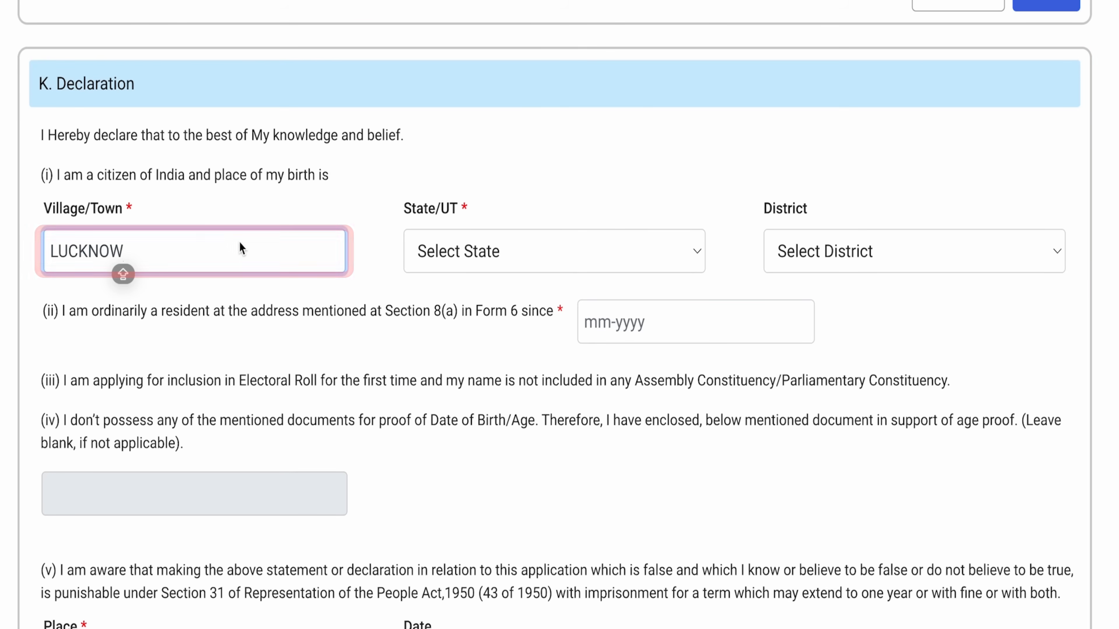
{"action": "left_click", "coordinate": [580, 253]}
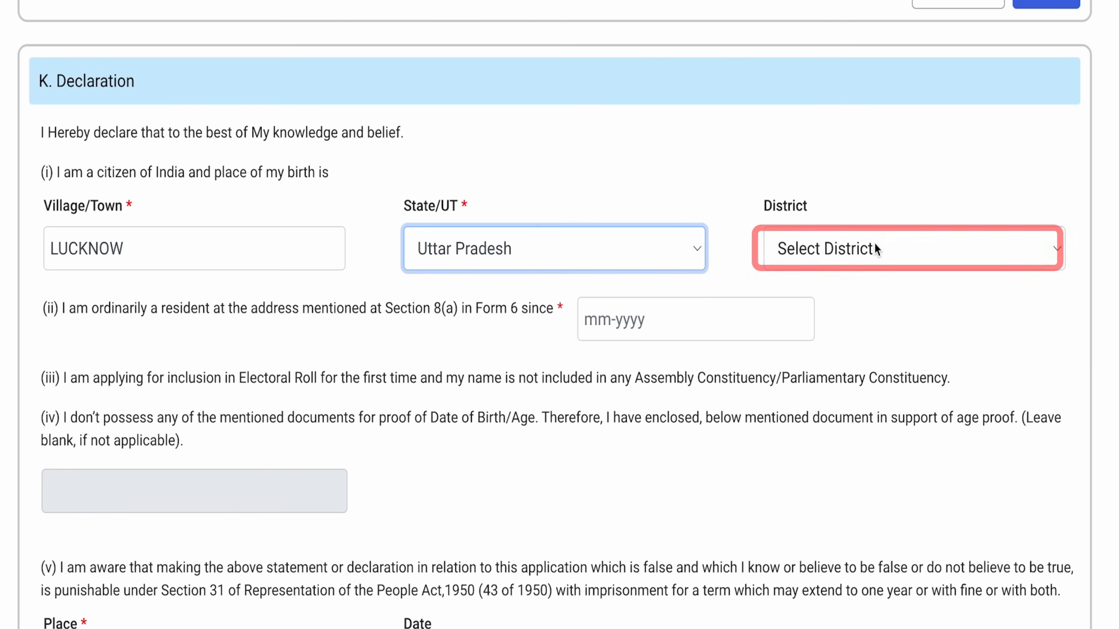
{"action": "left_click", "coordinate": [877, 248]}
{"action": "left_click", "coordinate": [887, 530]}
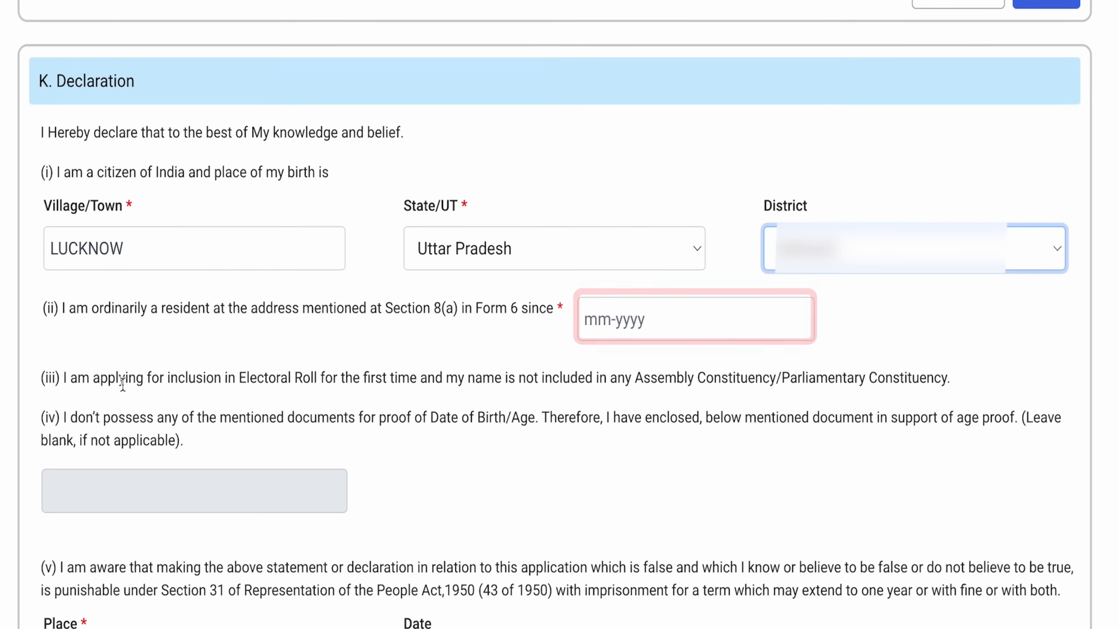
Set the resident-since date to October 2005
{"action": "left_click", "coordinate": [607, 314]}
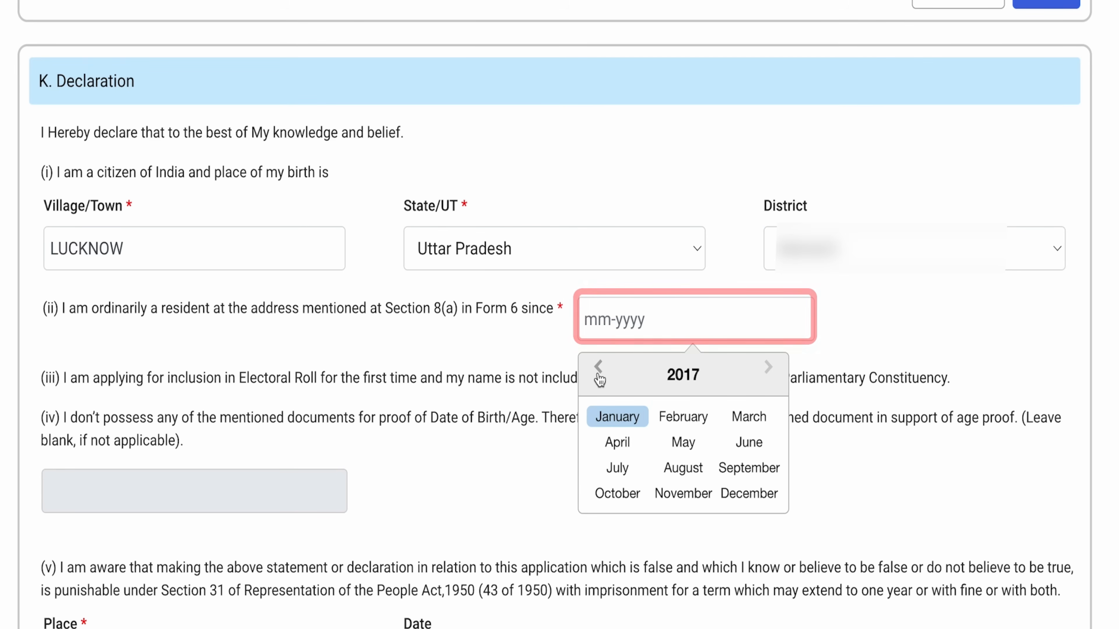
{"action": "left_click", "coordinate": [598, 370]}
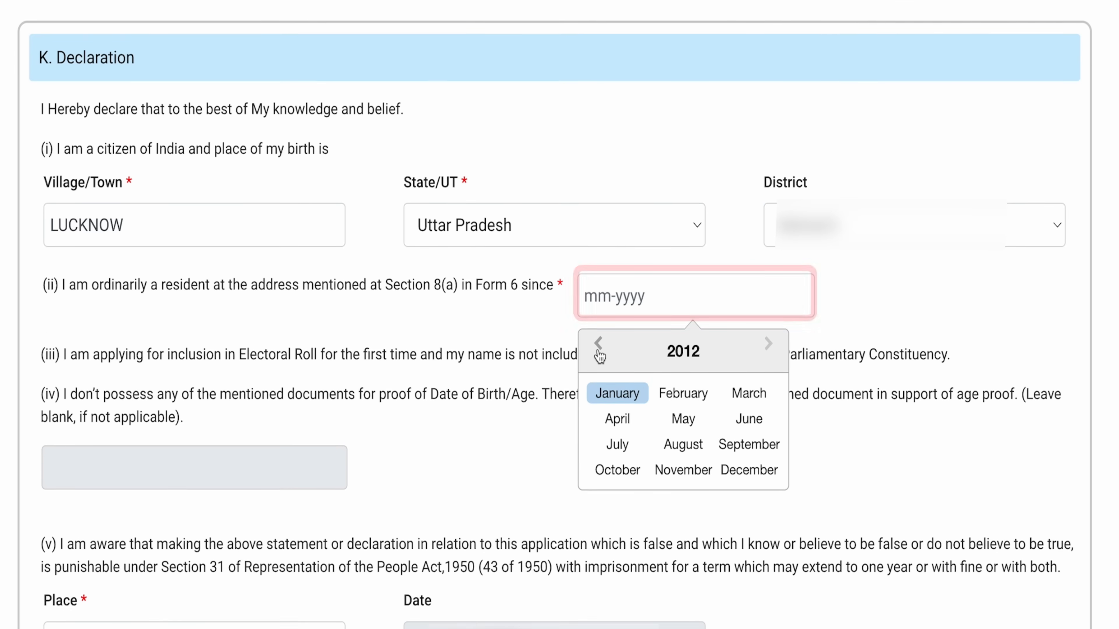
{"action": "left_click", "coordinate": [598, 371]}
{"action": "left_click", "coordinate": [598, 370]}
{"action": "left_click", "coordinate": [598, 371]}
{"action": "left_click", "coordinate": [598, 371]}
{"action": "left_click", "coordinate": [598, 371]}
{"action": "left_click", "coordinate": [598, 370]}
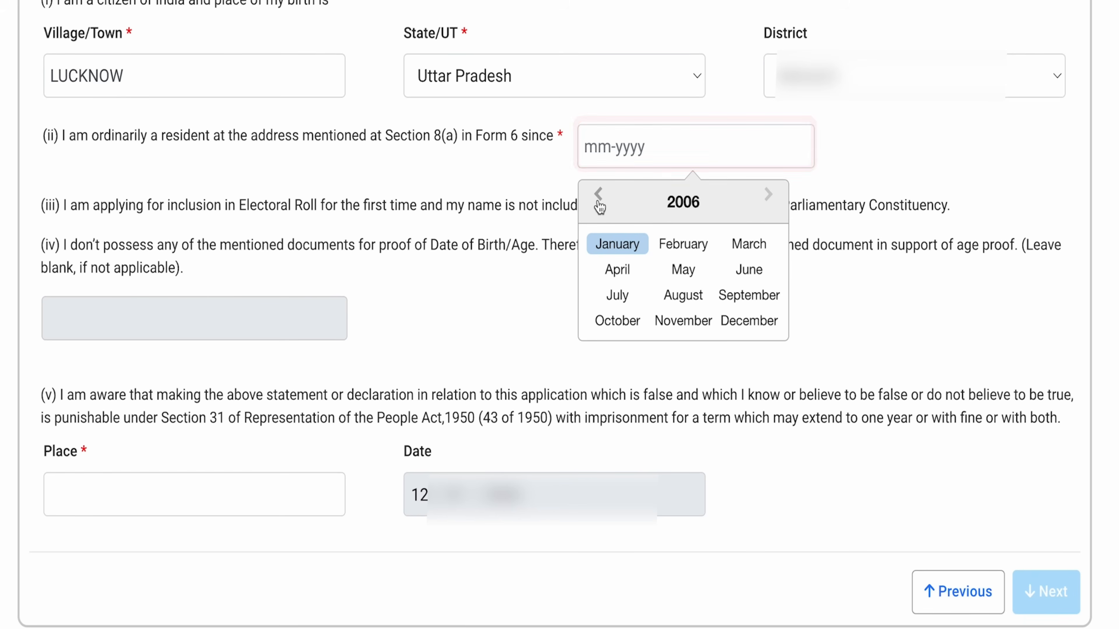
{"action": "left_click", "coordinate": [599, 202]}
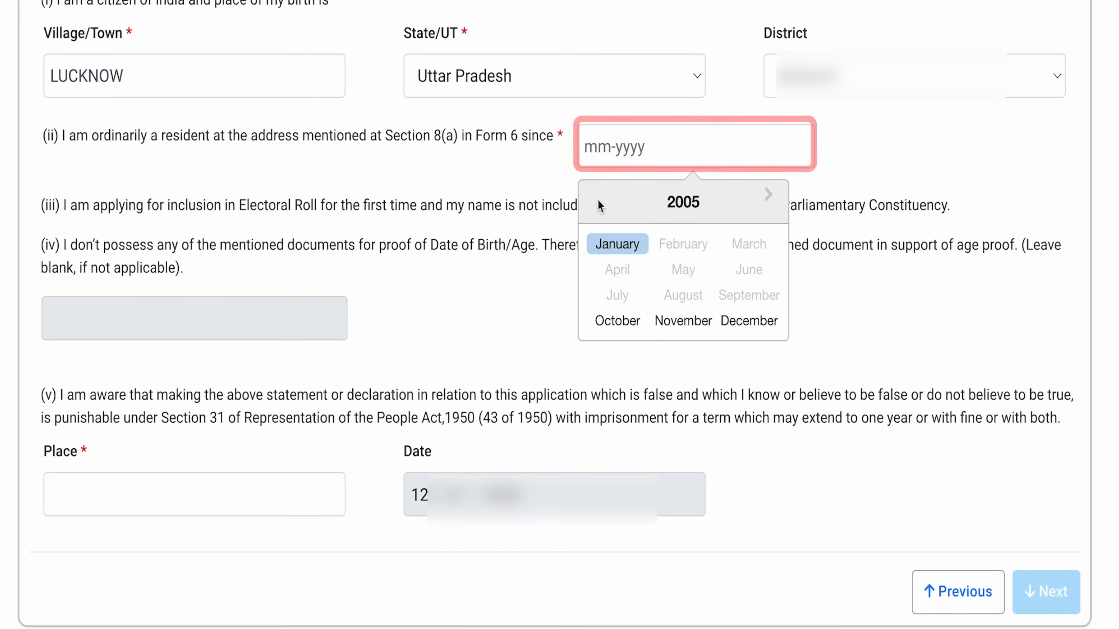
{"action": "left_click", "coordinate": [616, 321]}
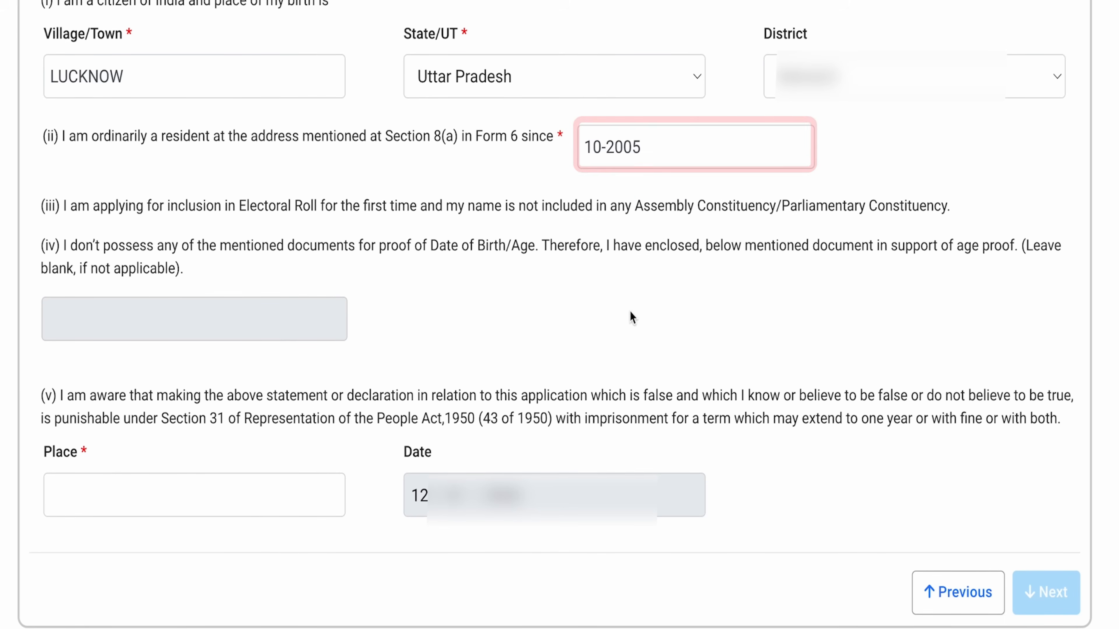
Enter LUCKNOW as the place of declaration
{"action": "left_click", "coordinate": [197, 495]}
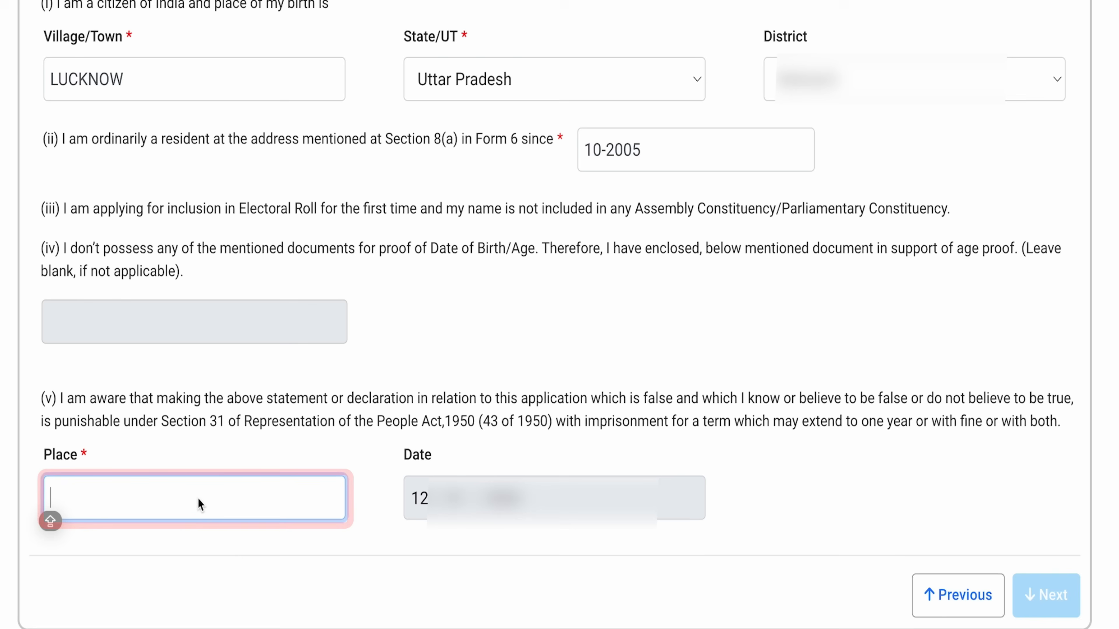
{"action": "type", "text": "LUCKNOW"}
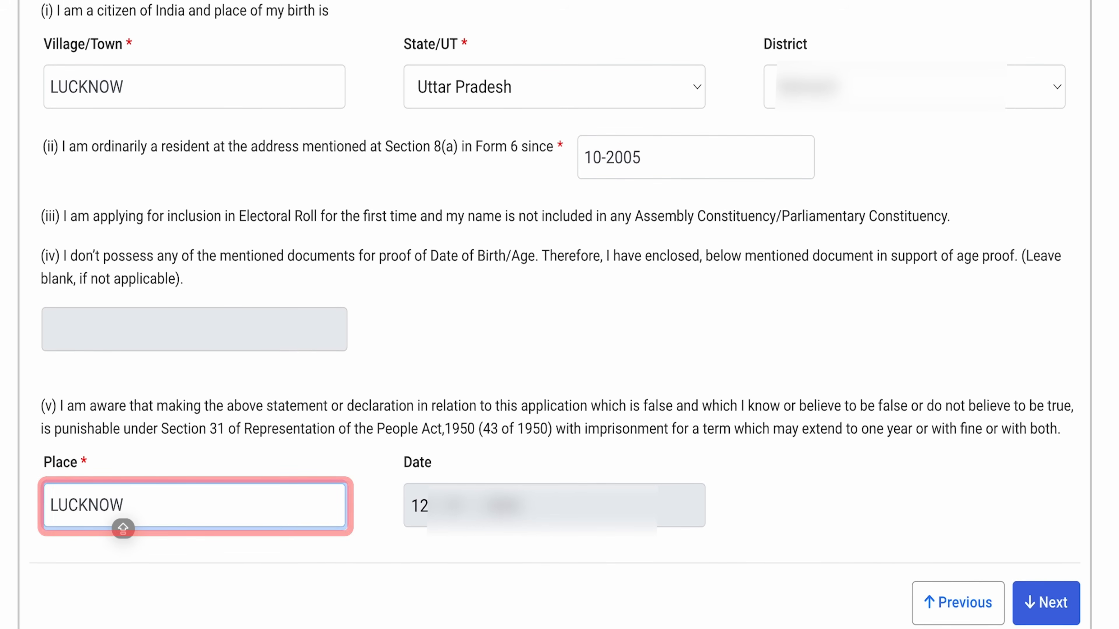
{"action": "scroll", "coordinate": [1006, 518], "scroll_direction": "down", "scroll_amount": 1}
Fill in the captcha text and request an OTP to the registered mobile
{"action": "left_click", "coordinate": [1046, 564]}
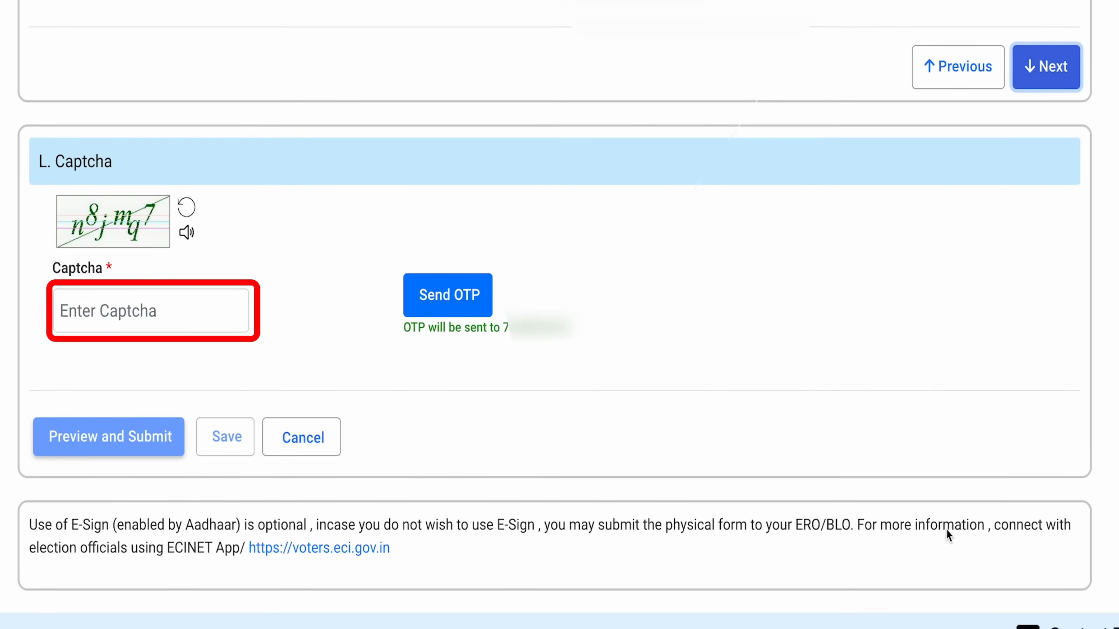
{"action": "scroll", "coordinate": [162, 317], "scroll_direction": "up", "scroll_amount": 3}
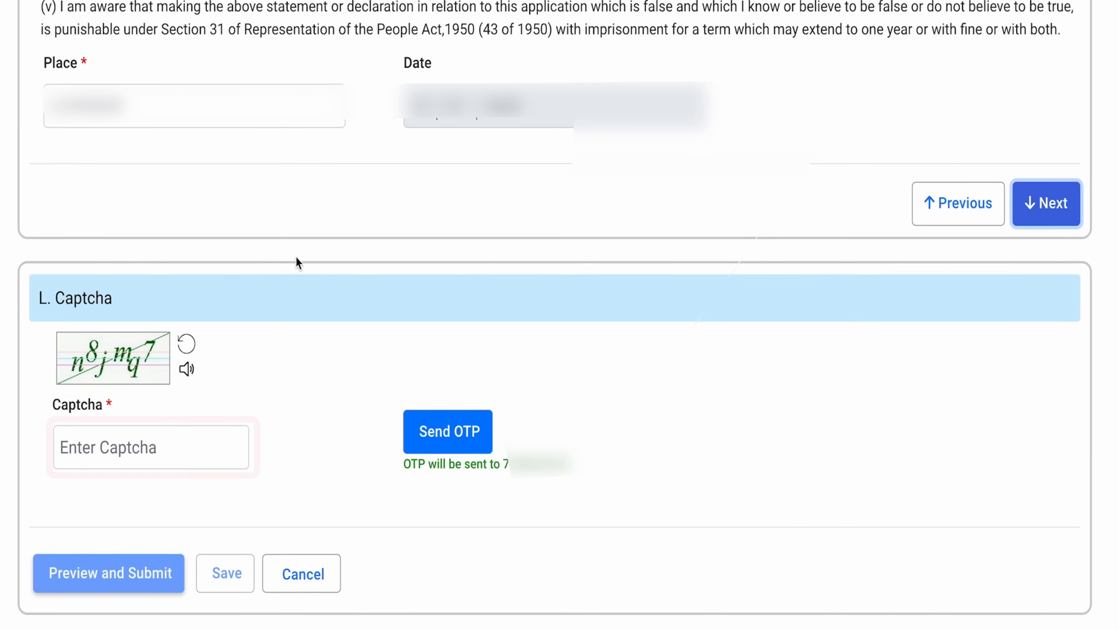
{"action": "left_click", "coordinate": [126, 426]}
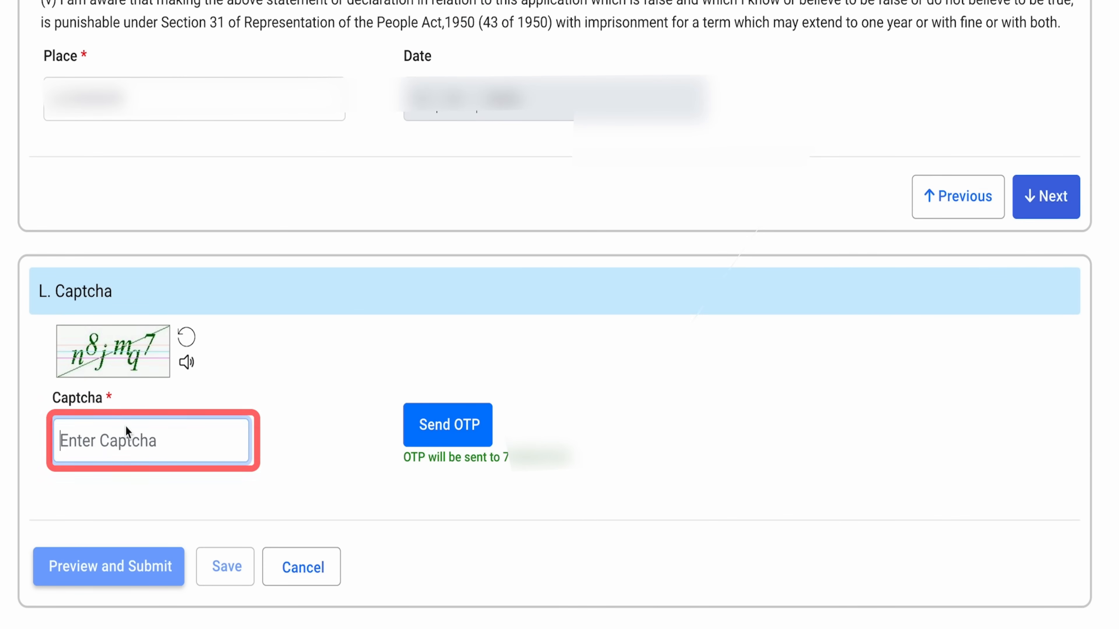
{"action": "type", "text": "n8jm"}
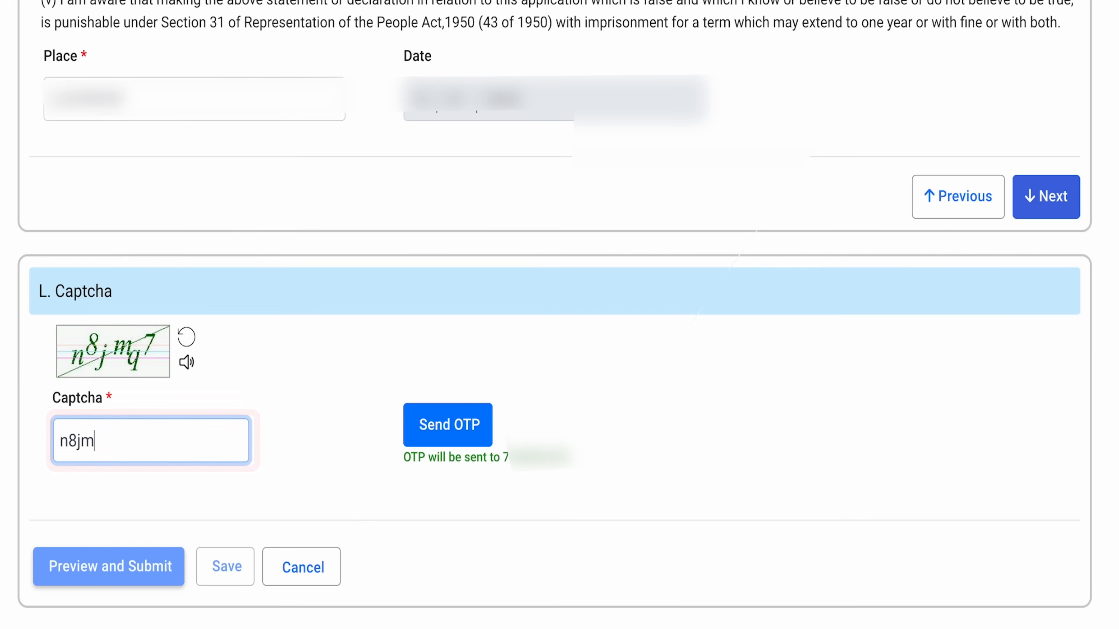
{"action": "type", "text": "q7"}
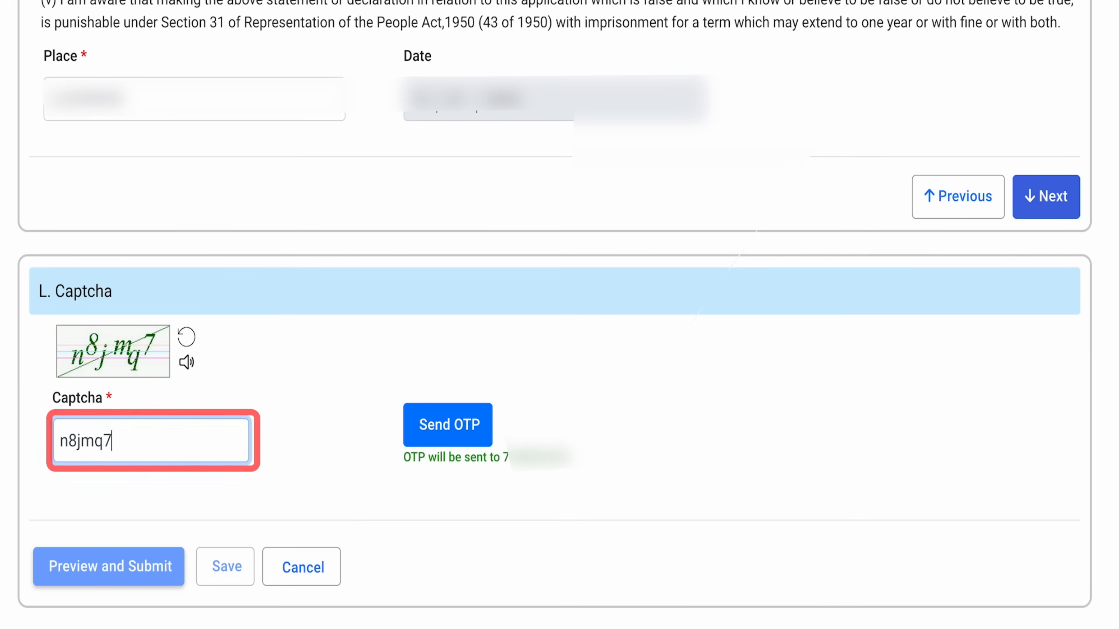
{"action": "left_click", "coordinate": [425, 425]}
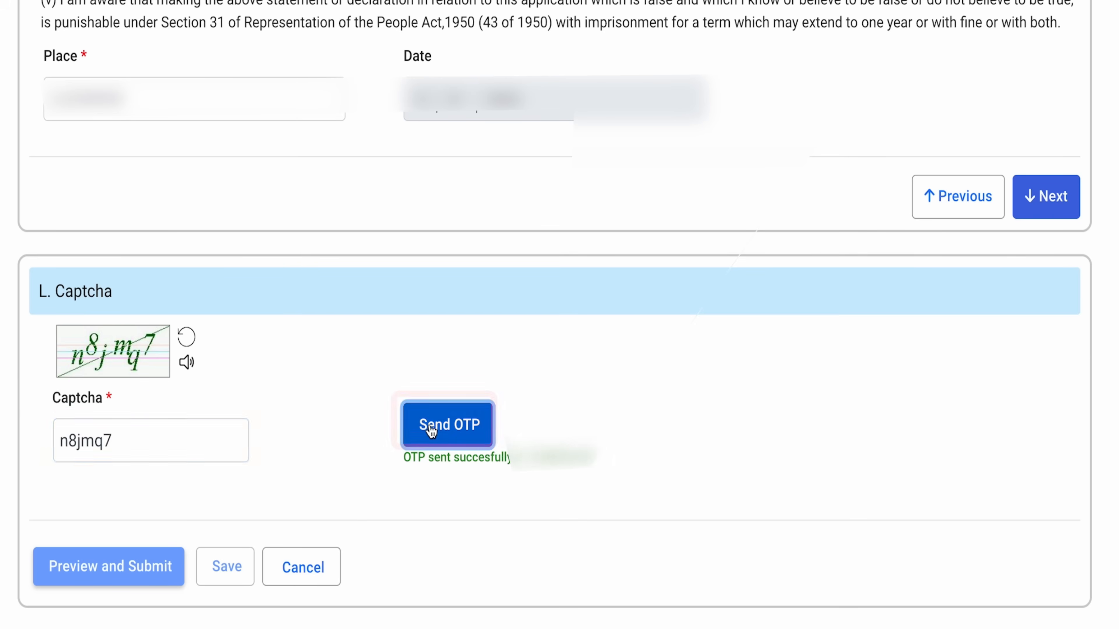
Enter the received OTP and open the application preview
{"action": "left_click", "coordinate": [171, 496]}
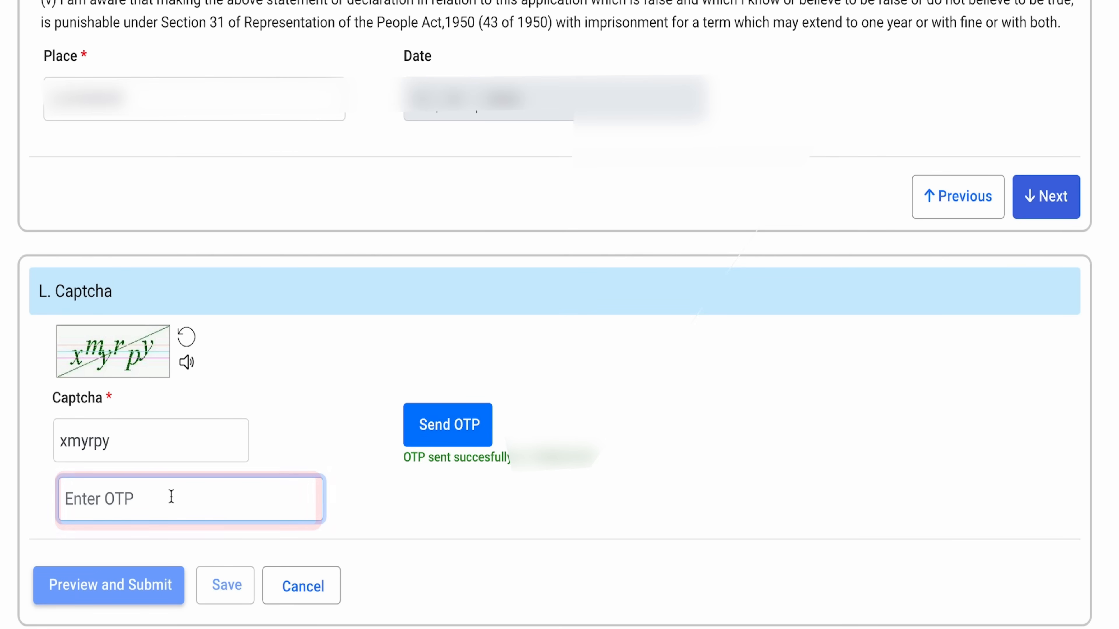
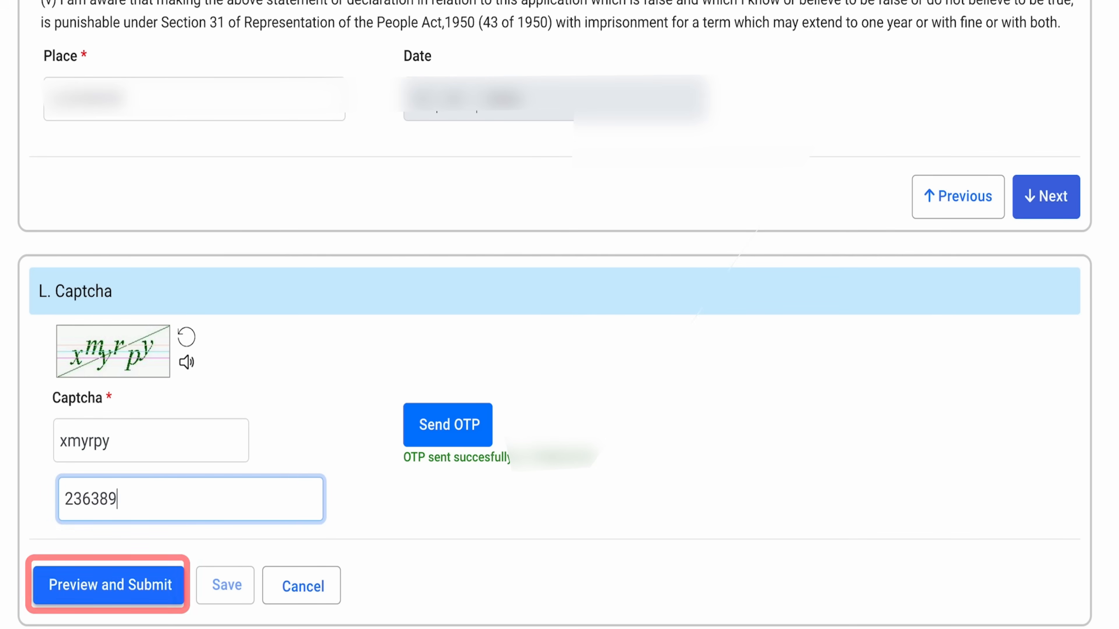
{"action": "left_click", "coordinate": [110, 586]}
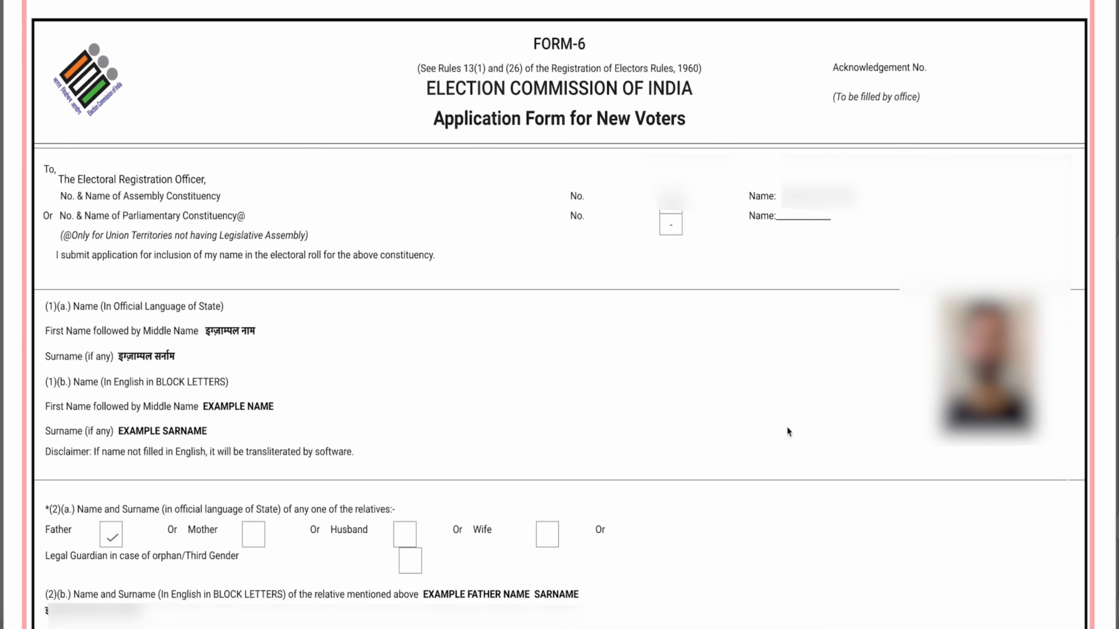
Scroll through the Form 6 preview, then choose eSign & Submit and confirm with YES
{"action": "scroll", "coordinate": [786, 427], "scroll_direction": "down", "scroll_amount": 3}
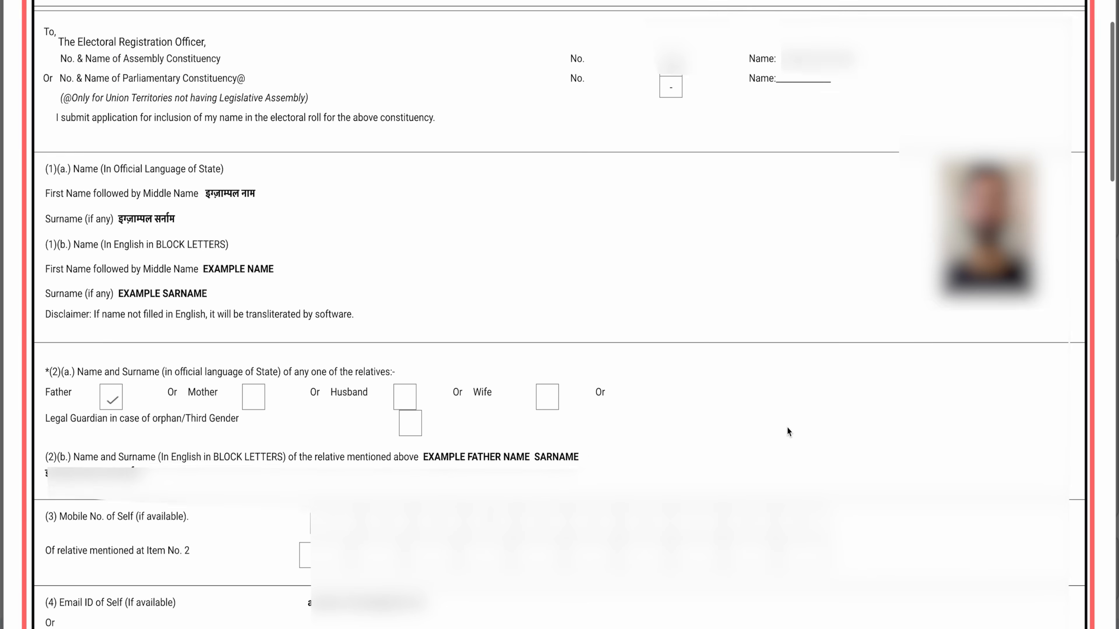
{"action": "scroll", "coordinate": [786, 426], "scroll_direction": "down", "scroll_amount": 5}
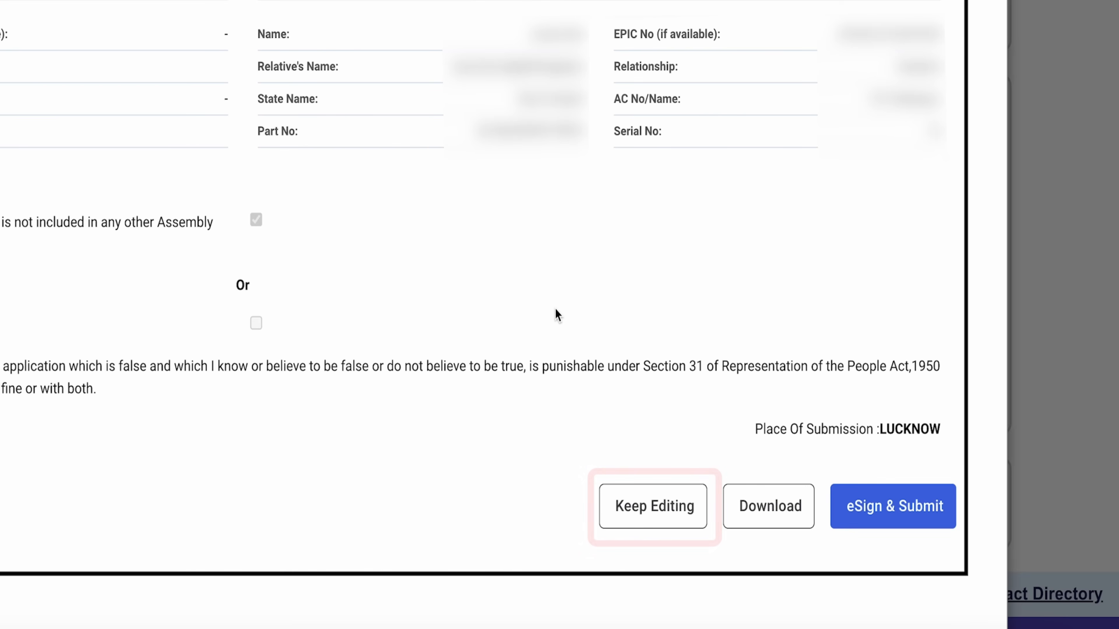
{"action": "left_click", "coordinate": [892, 506]}
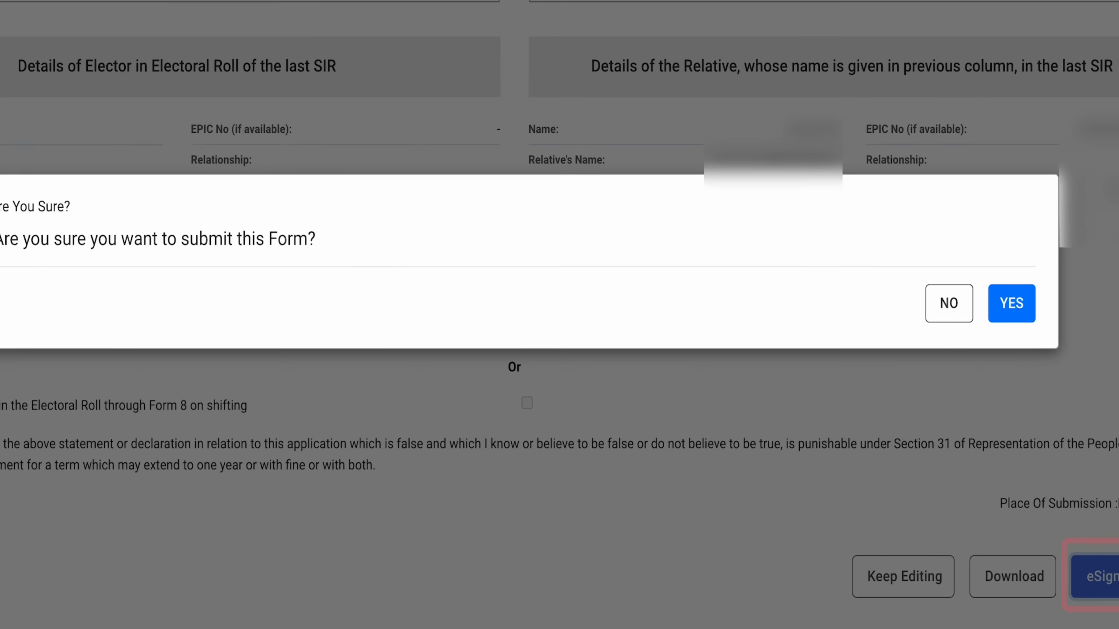
{"action": "left_click", "coordinate": [1068, 324]}
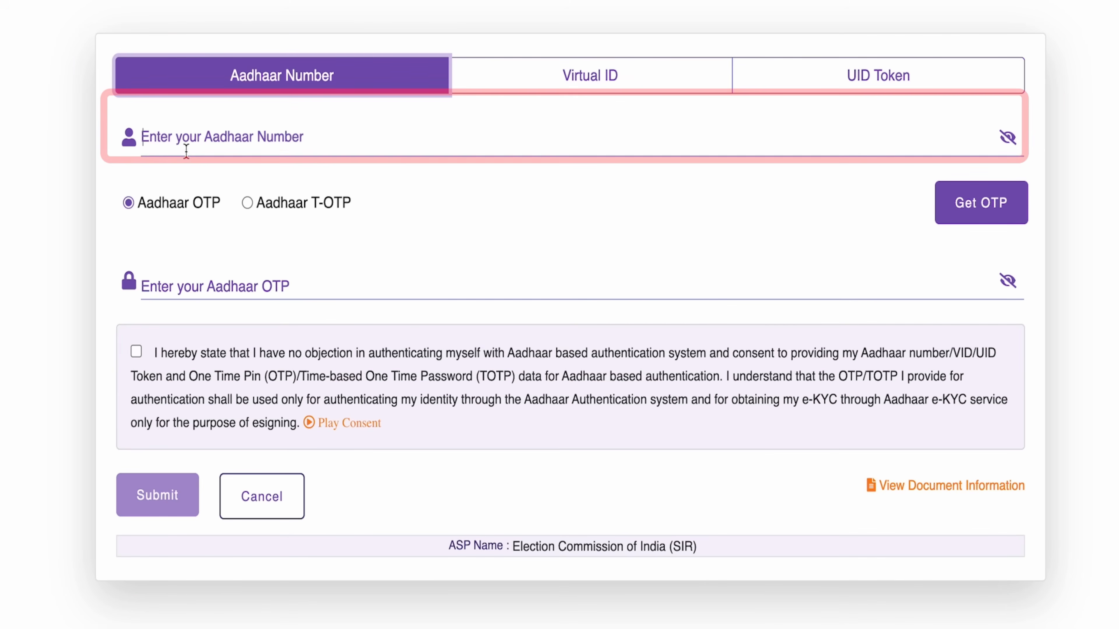
Sign with the Aadhaar number and its OTP, tick the consent box, and submit the eSign
{"action": "left_click", "coordinate": [184, 152]}
{"action": "type", "text": "5"}
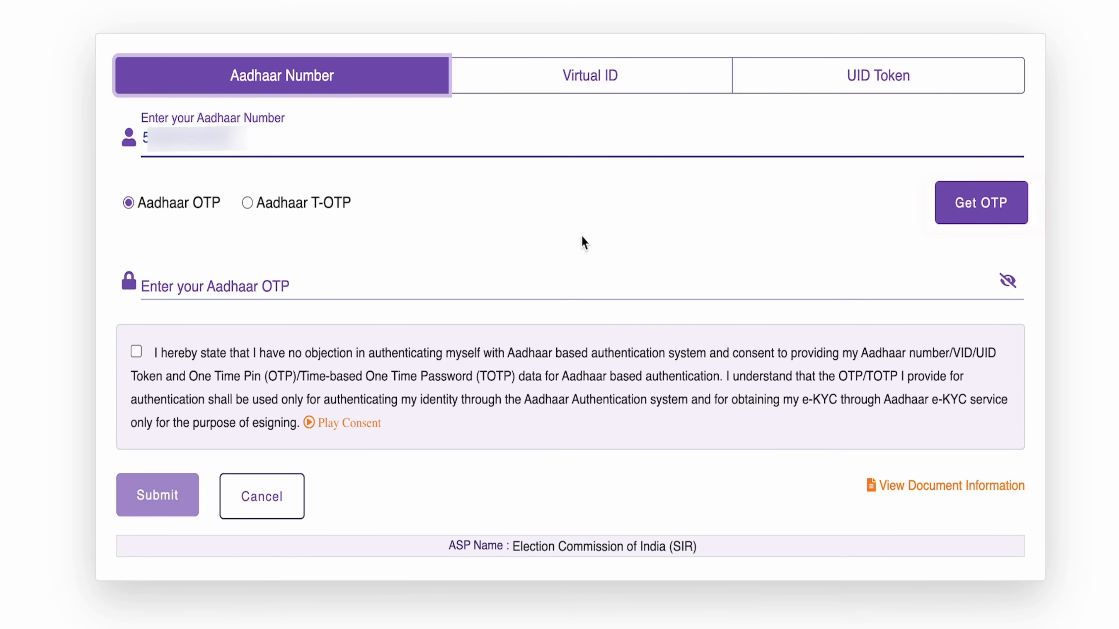
{"action": "left_click", "coordinate": [948, 214]}
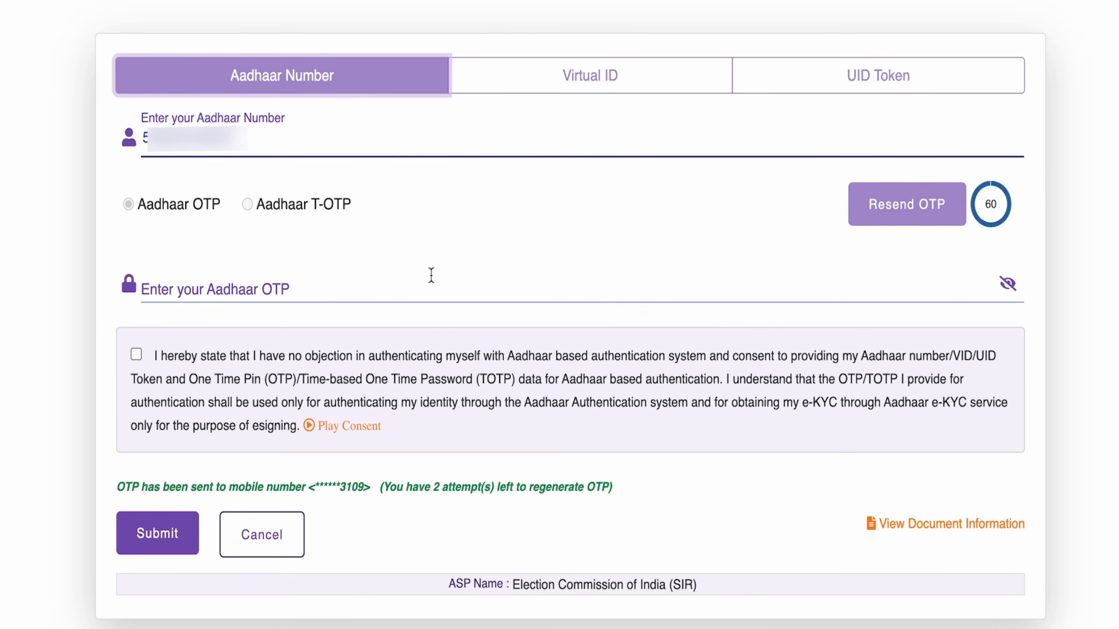
{"action": "left_click", "coordinate": [289, 290]}
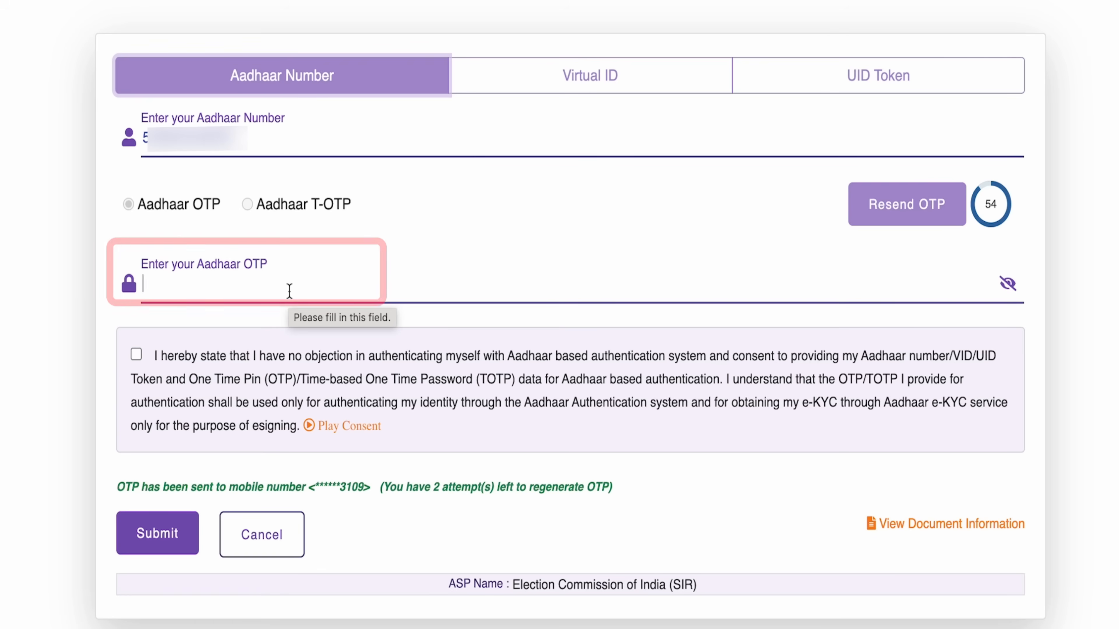
{"action": "type", "text": "•••••"}
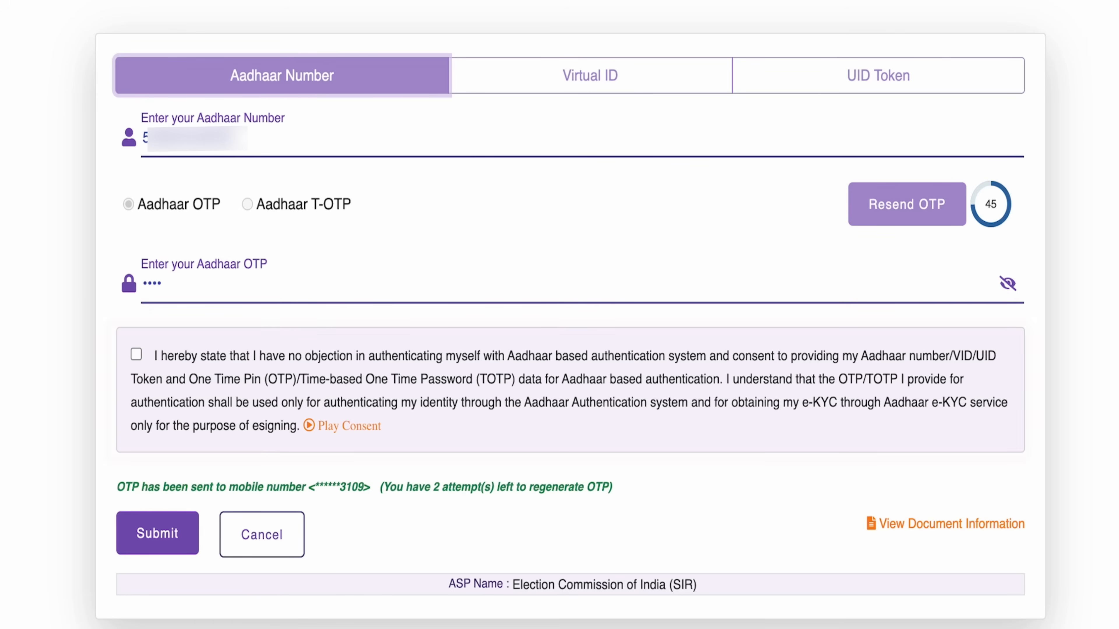
{"action": "type", "text": "•"}
{"action": "left_click", "coordinate": [136, 354]}
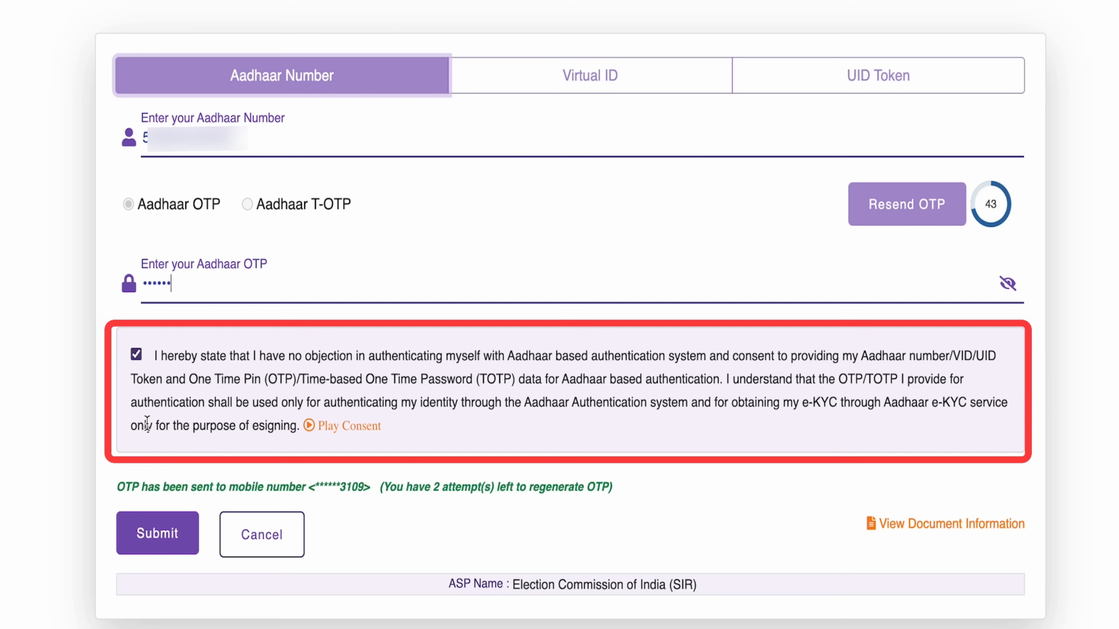
{"action": "left_click", "coordinate": [150, 546]}
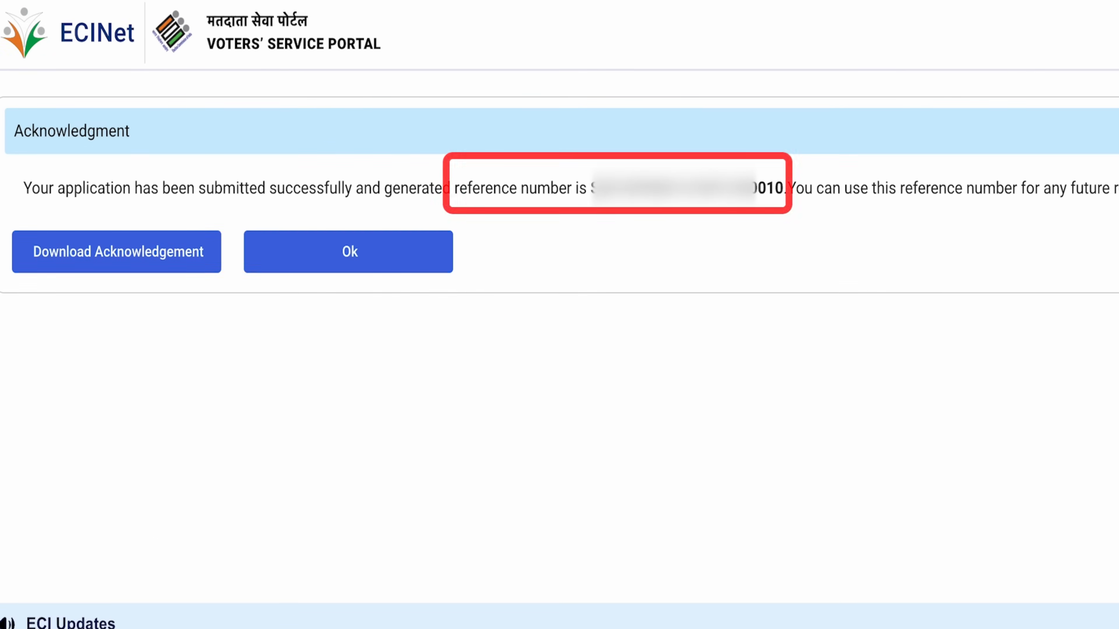
Highlight the generated Form 6 reference number on the Acknowledgment page, then deselect it
{"action": "left_click_drag", "start_coordinate": [590, 188], "coordinate": [778, 193]}
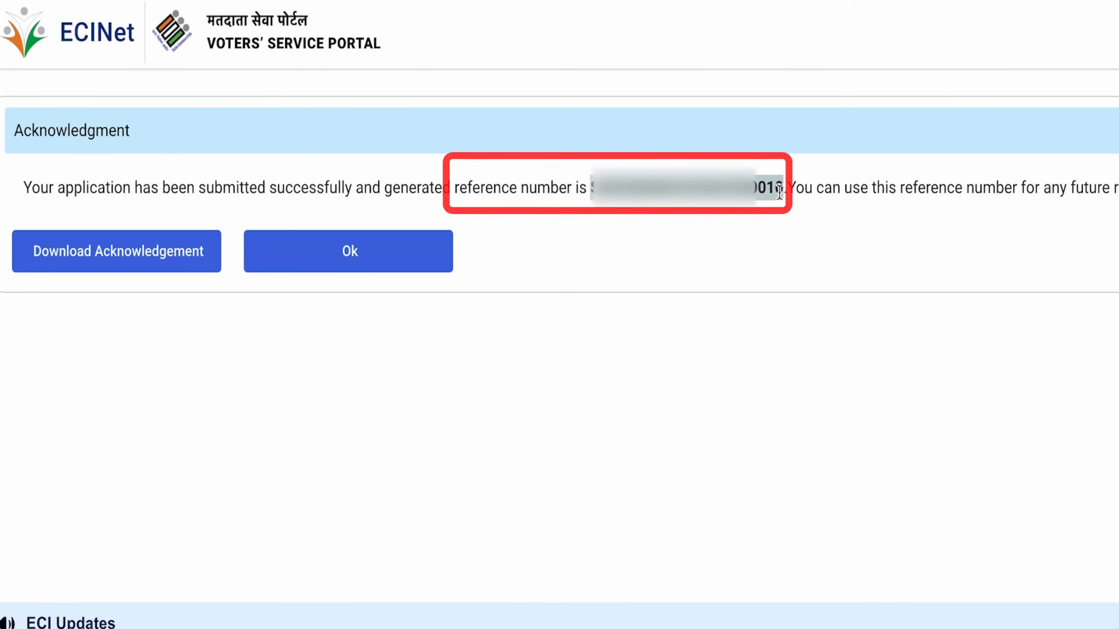
{"action": "left_click", "coordinate": [806, 237]}
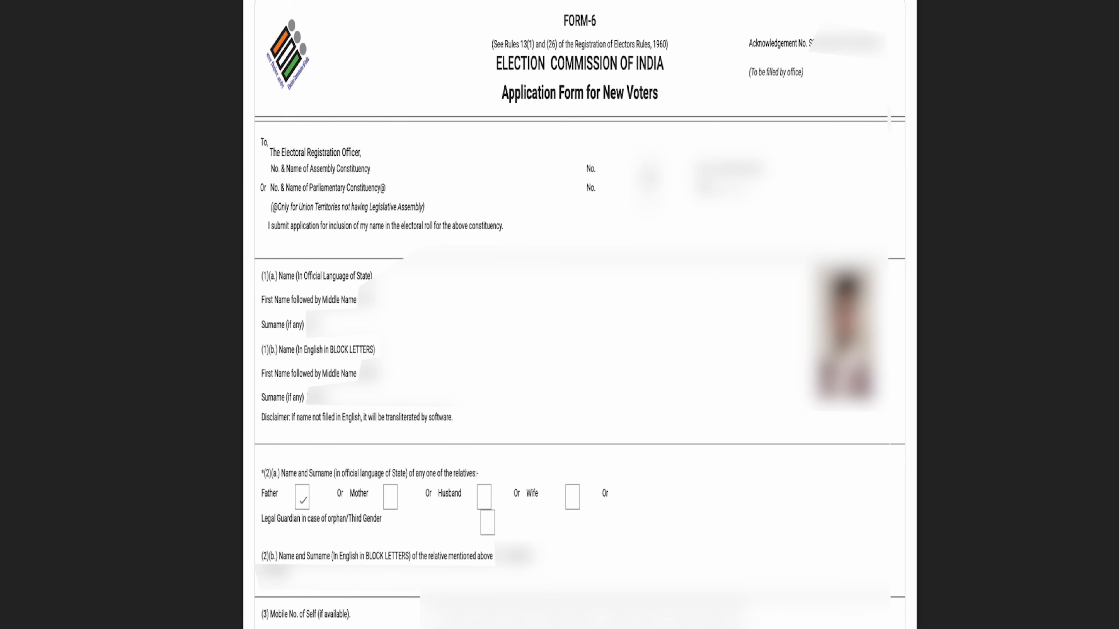
Open Chrome's print dialog to save the acknowledgement as PDF and scroll through the preview
{"action": "key", "text": "super+p"}
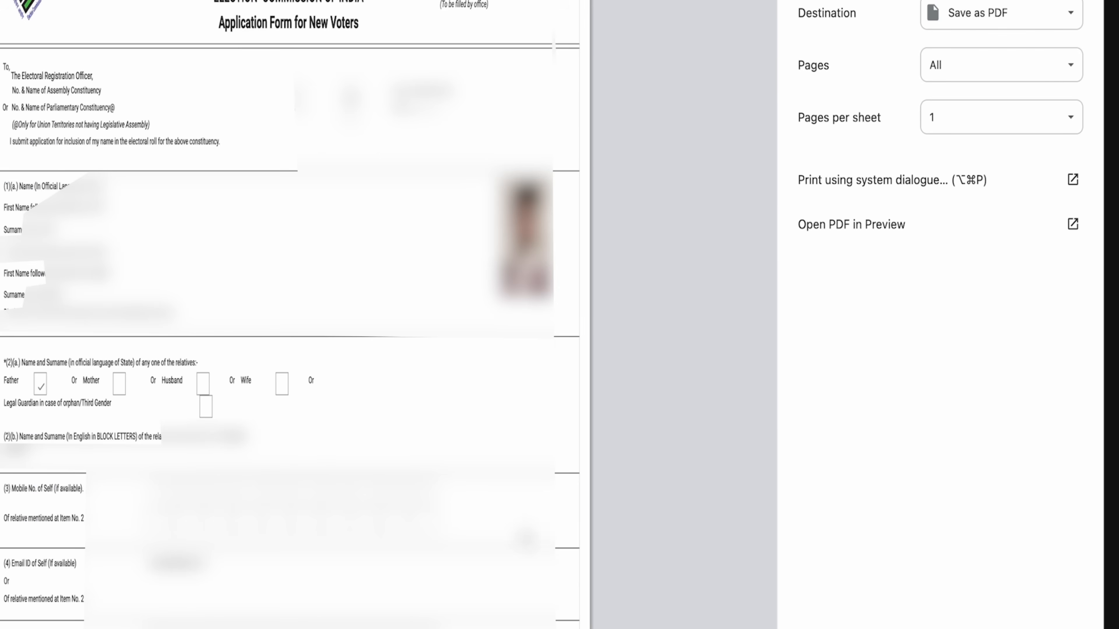
{"action": "scroll", "coordinate": [525, 538], "scroll_direction": "down", "scroll_amount": 10}
{"action": "scroll", "coordinate": [523, 536], "scroll_direction": "up", "scroll_amount": 10}
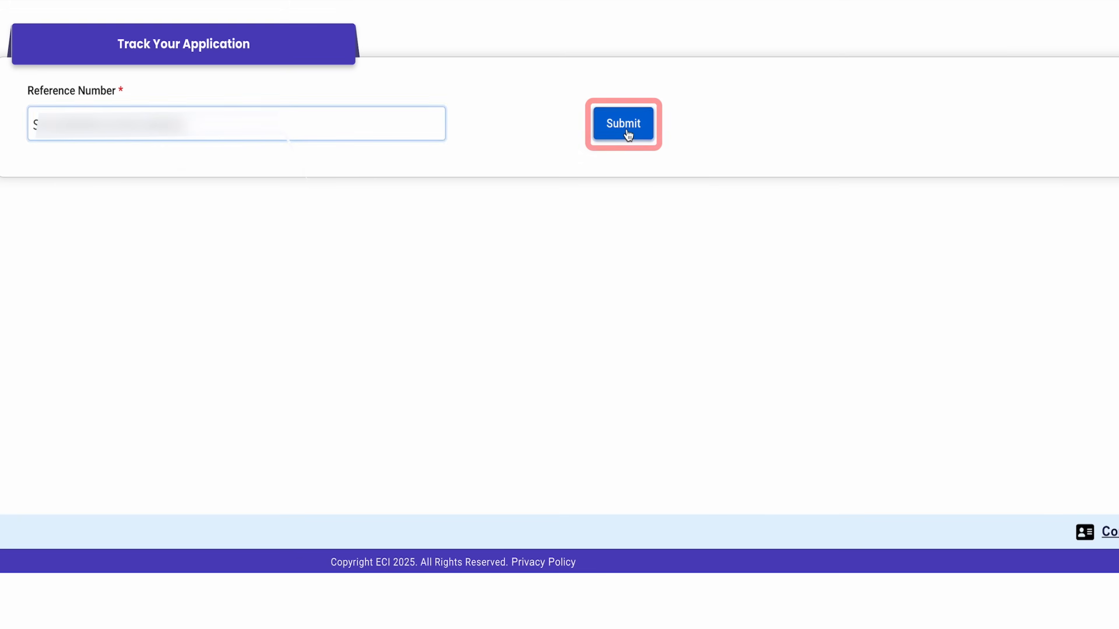
Search by the reference number and expand the Uttar Pradesh Form 6 row showing SUBMITTED
{"action": "left_click", "coordinate": [625, 131]}
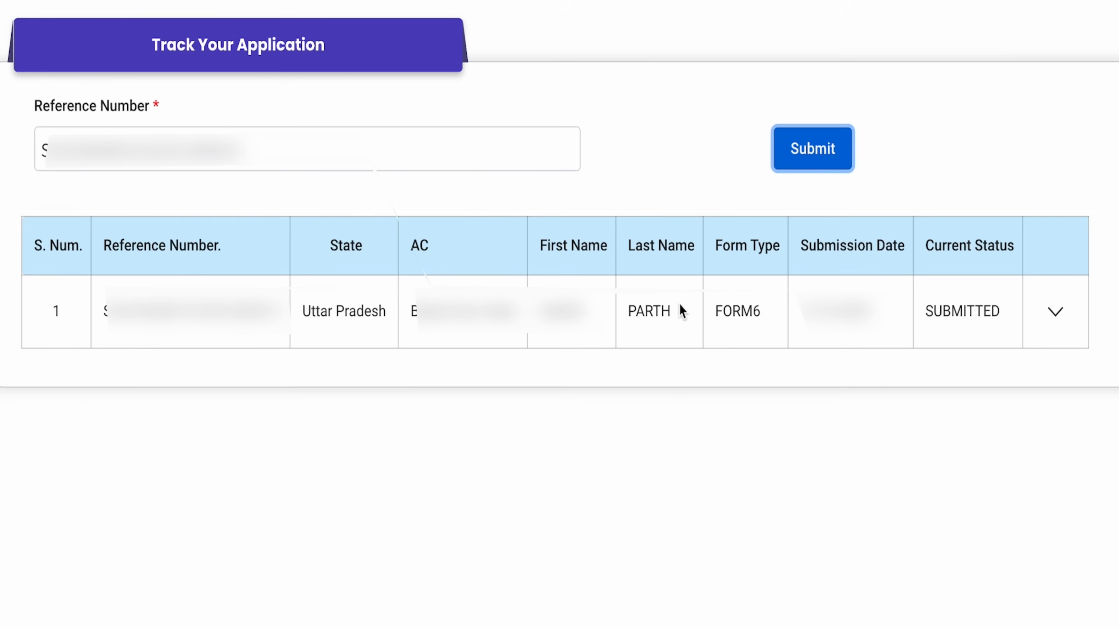
{"action": "left_click", "coordinate": [1056, 313]}
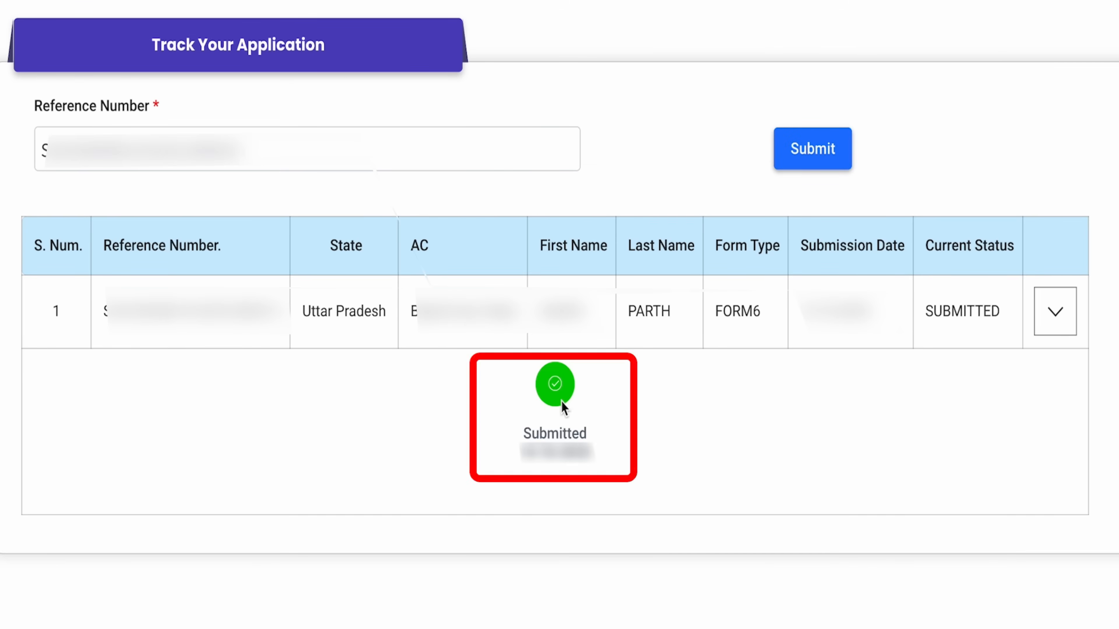